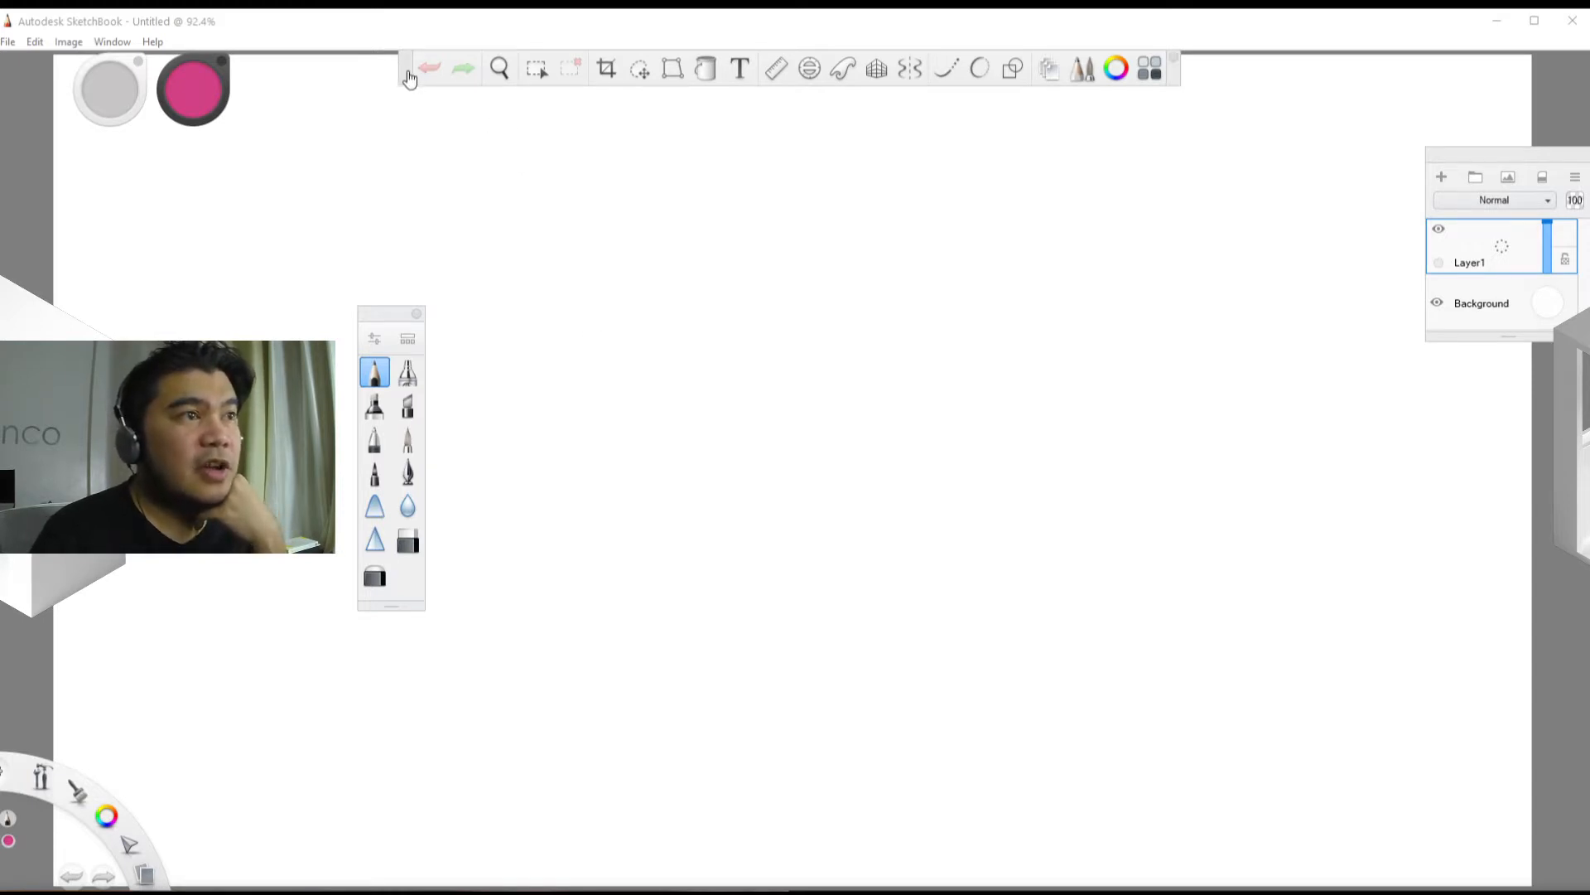
Step: Draw a tree trunk with two spreading branches on Layer1, using the chisel-tip brush in a neutral dark grey
mouse_move(409, 78)
mouse_down()
mouse_move(415, 133)
mouse_move(404, 85)
mouse_up()
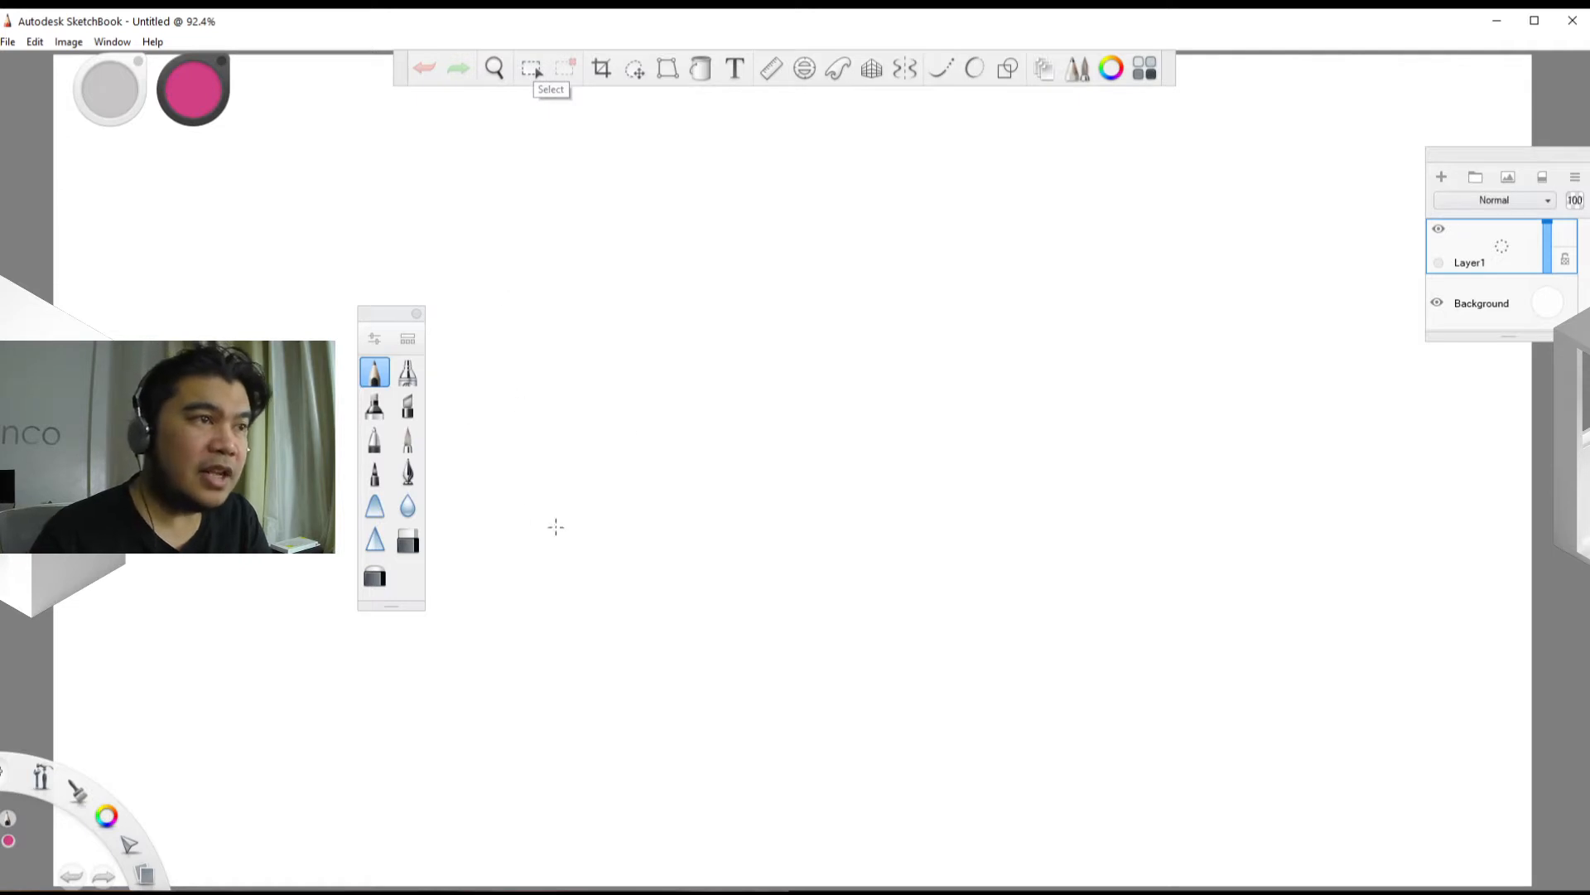
click(406, 411)
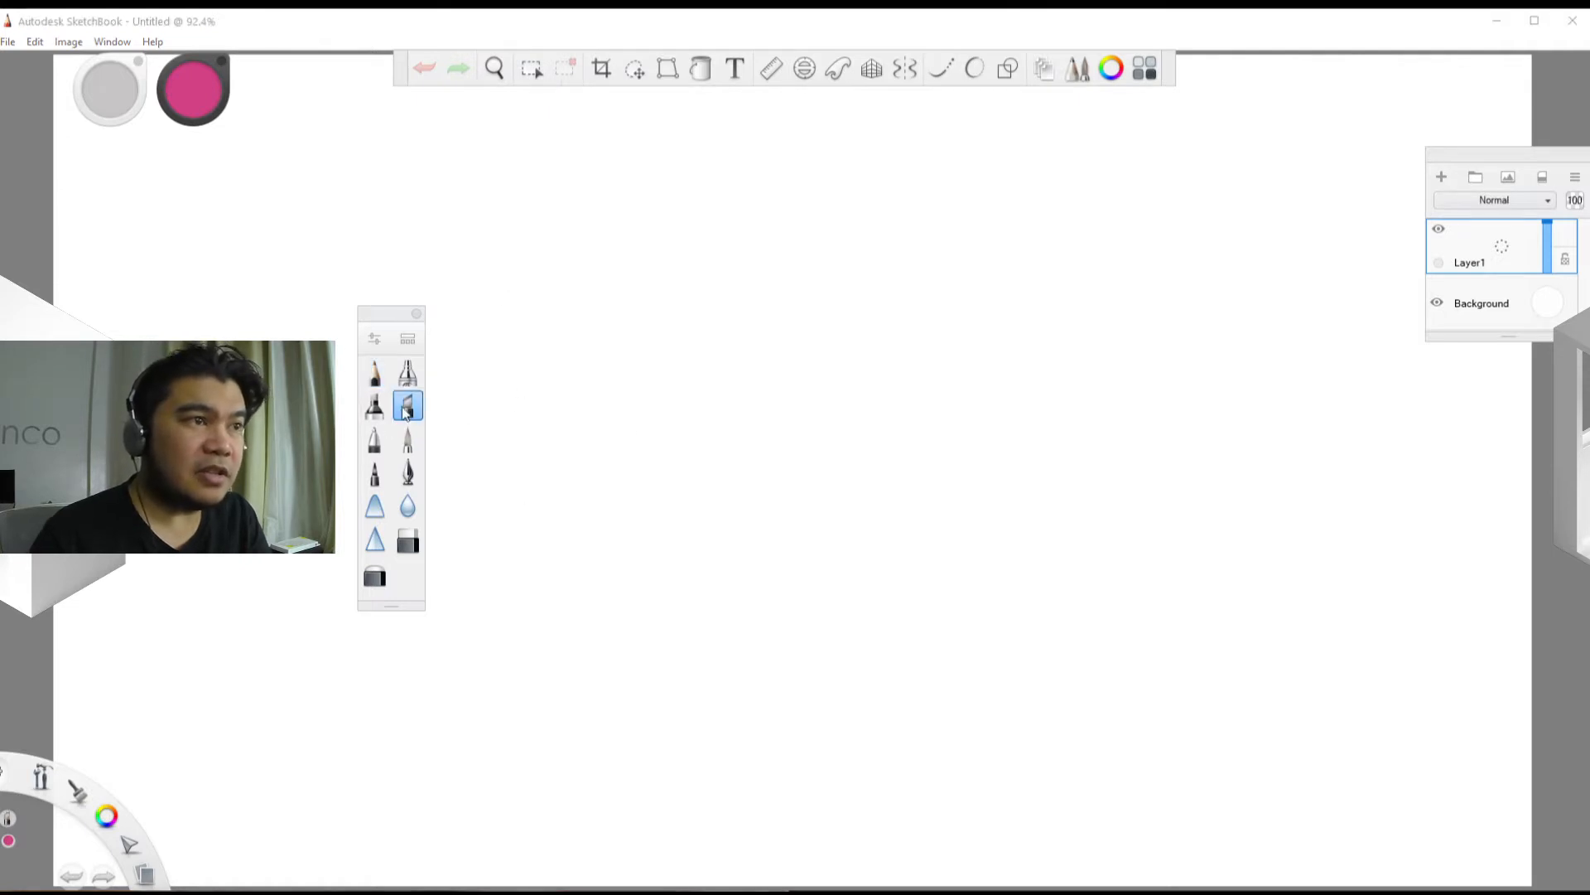
click(205, 92)
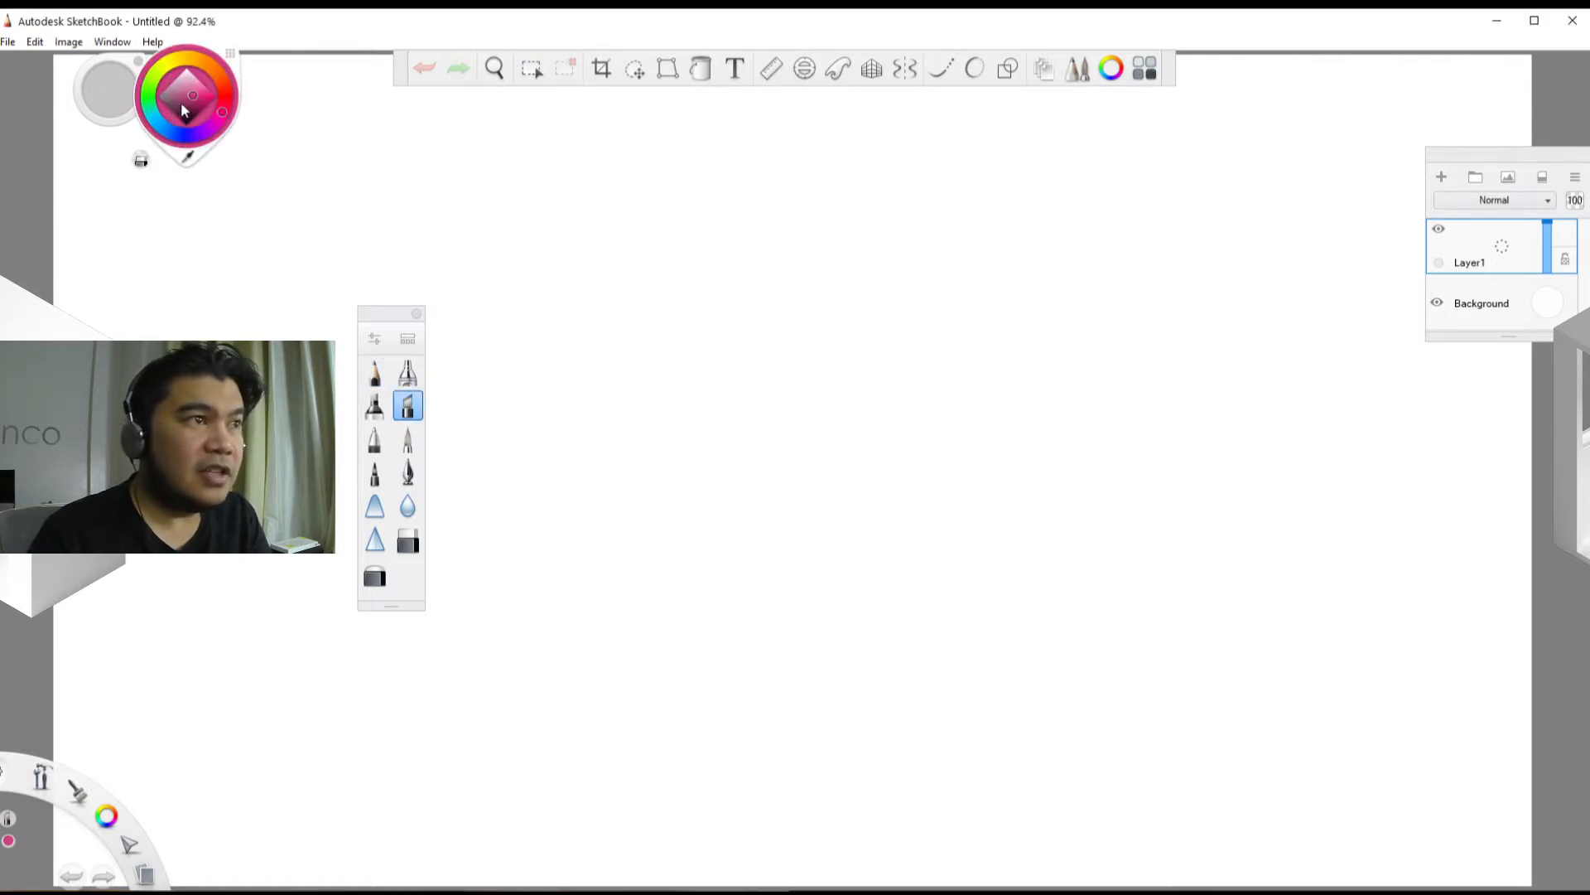
click(159, 97)
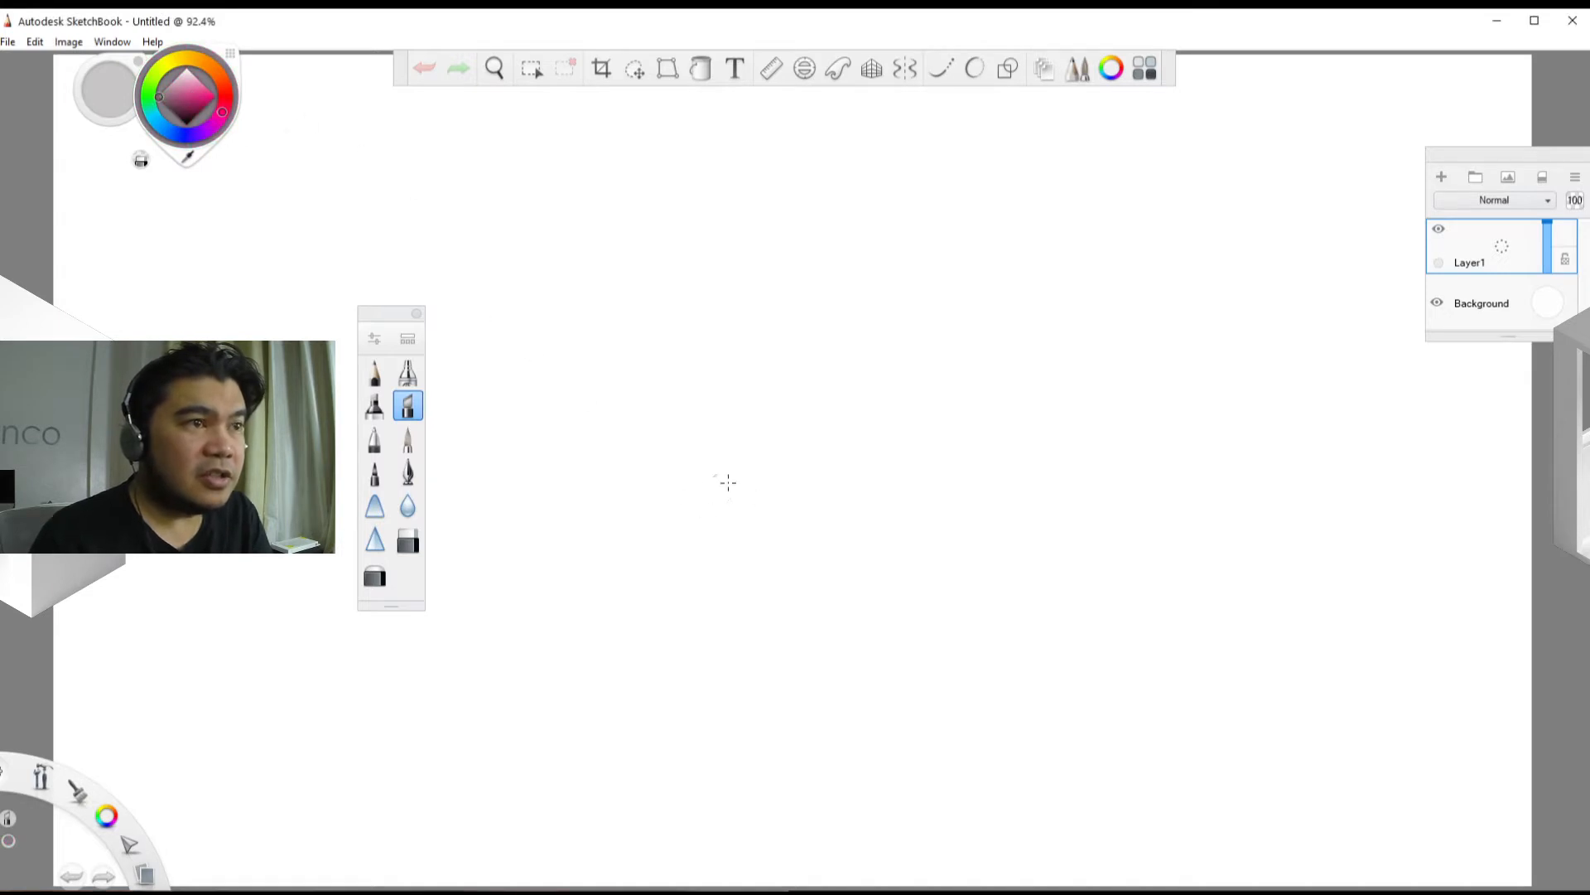
drag(808, 490, 767, 675)
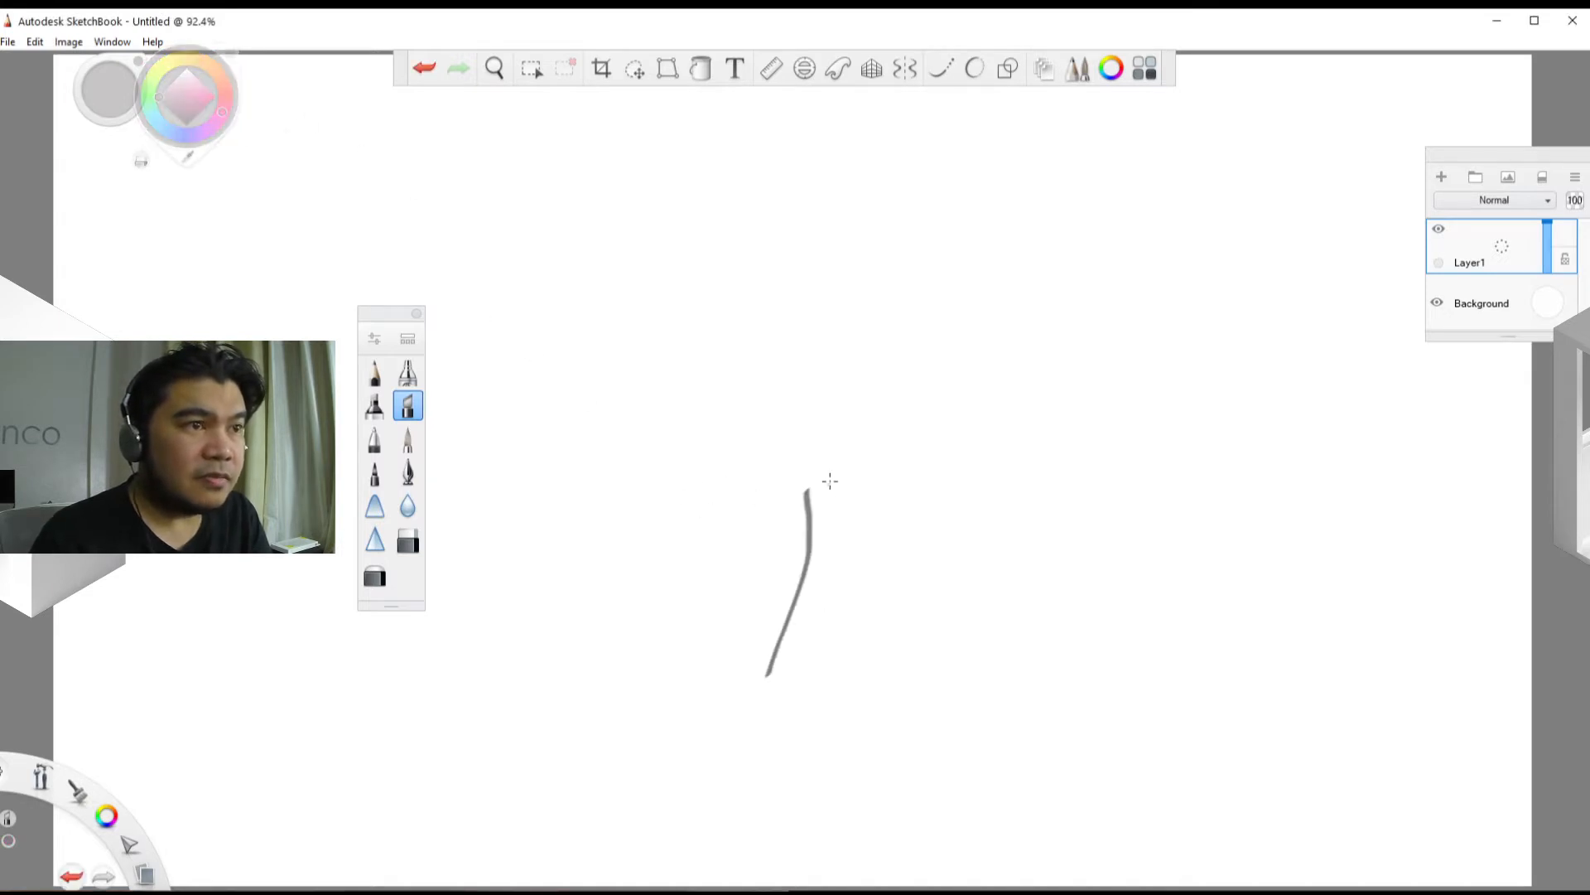
drag(830, 481, 842, 634)
drag(806, 537, 652, 426)
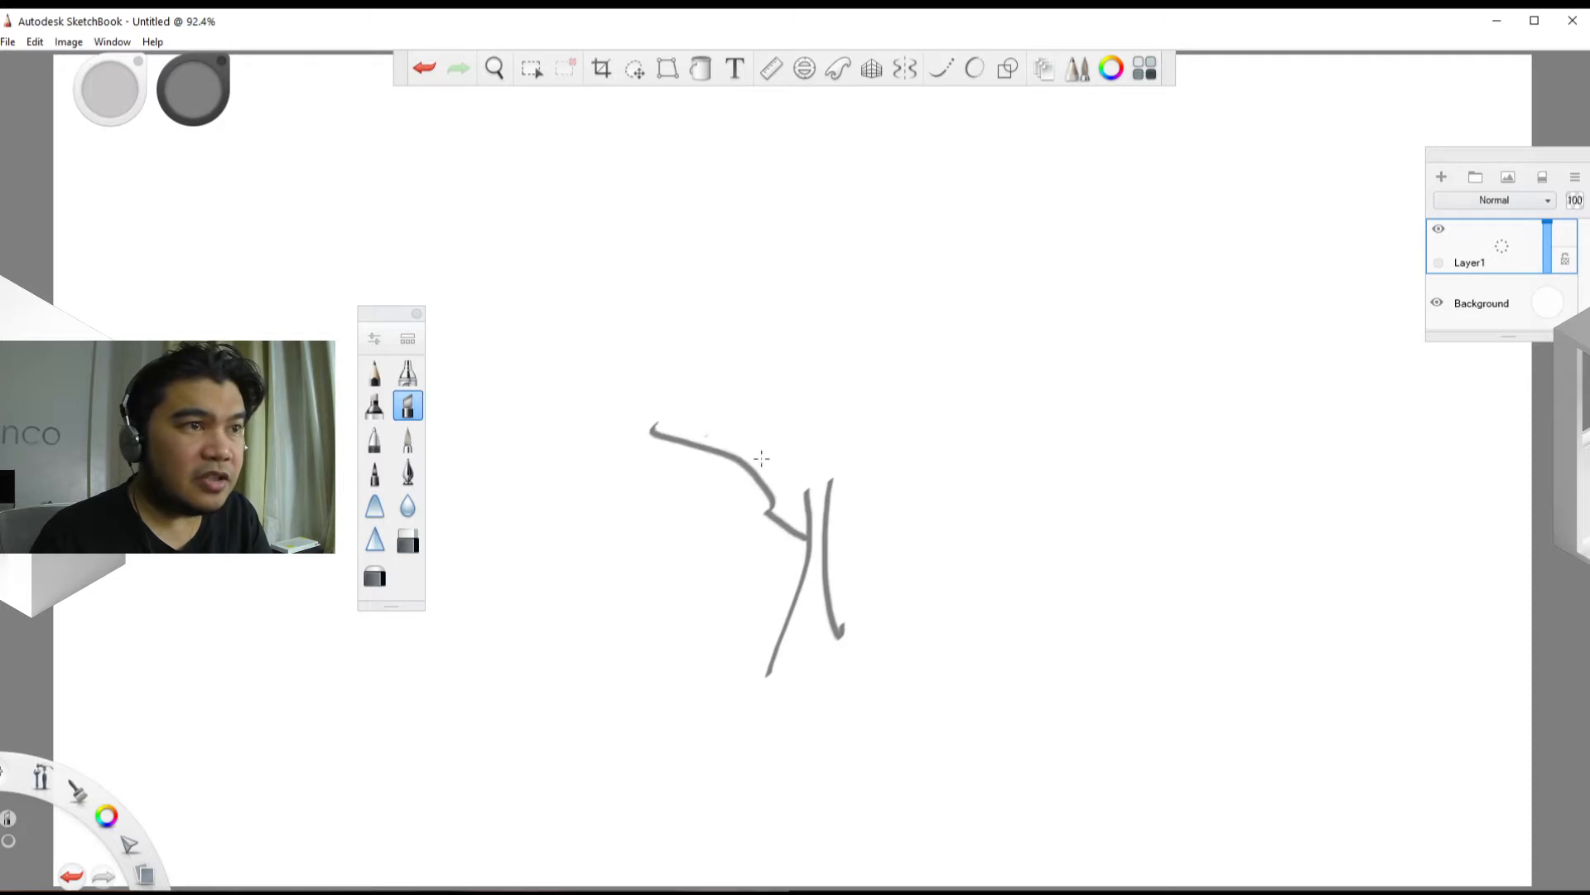
mouse_move(830, 505)
mouse_down()
mouse_move(889, 433)
mouse_move(988, 379)
mouse_up()
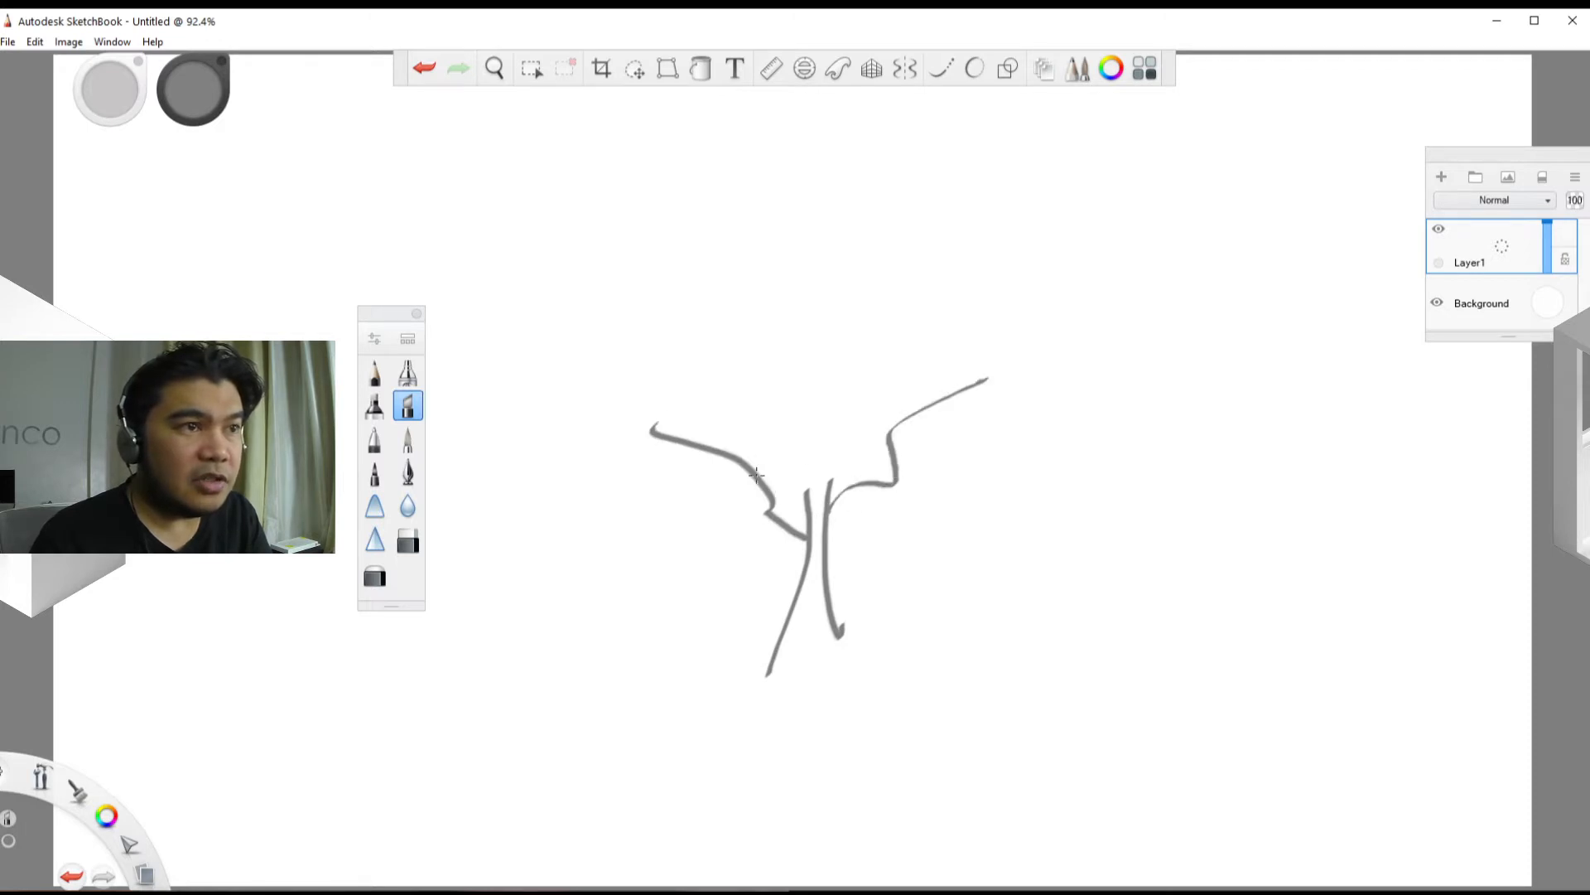
Step: Outline a wide jagged crown of foliage above the branches and shade its underside with diagonal hatching
mouse_move(719, 484)
mouse_down()
mouse_move(659, 505)
mouse_move(585, 455)
mouse_move(543, 344)
mouse_move(562, 301)
mouse_move(690, 184)
mouse_move(796, 170)
mouse_move(902, 191)
mouse_move(921, 226)
mouse_move(982, 217)
mouse_move(1017, 337)
mouse_move(1078, 383)
mouse_move(1022, 424)
mouse_move(1016, 464)
mouse_move(960, 482)
mouse_move(889, 464)
mouse_up()
mouse_move(714, 443)
mouse_down()
mouse_move(978, 400)
mouse_move(924, 418)
mouse_up()
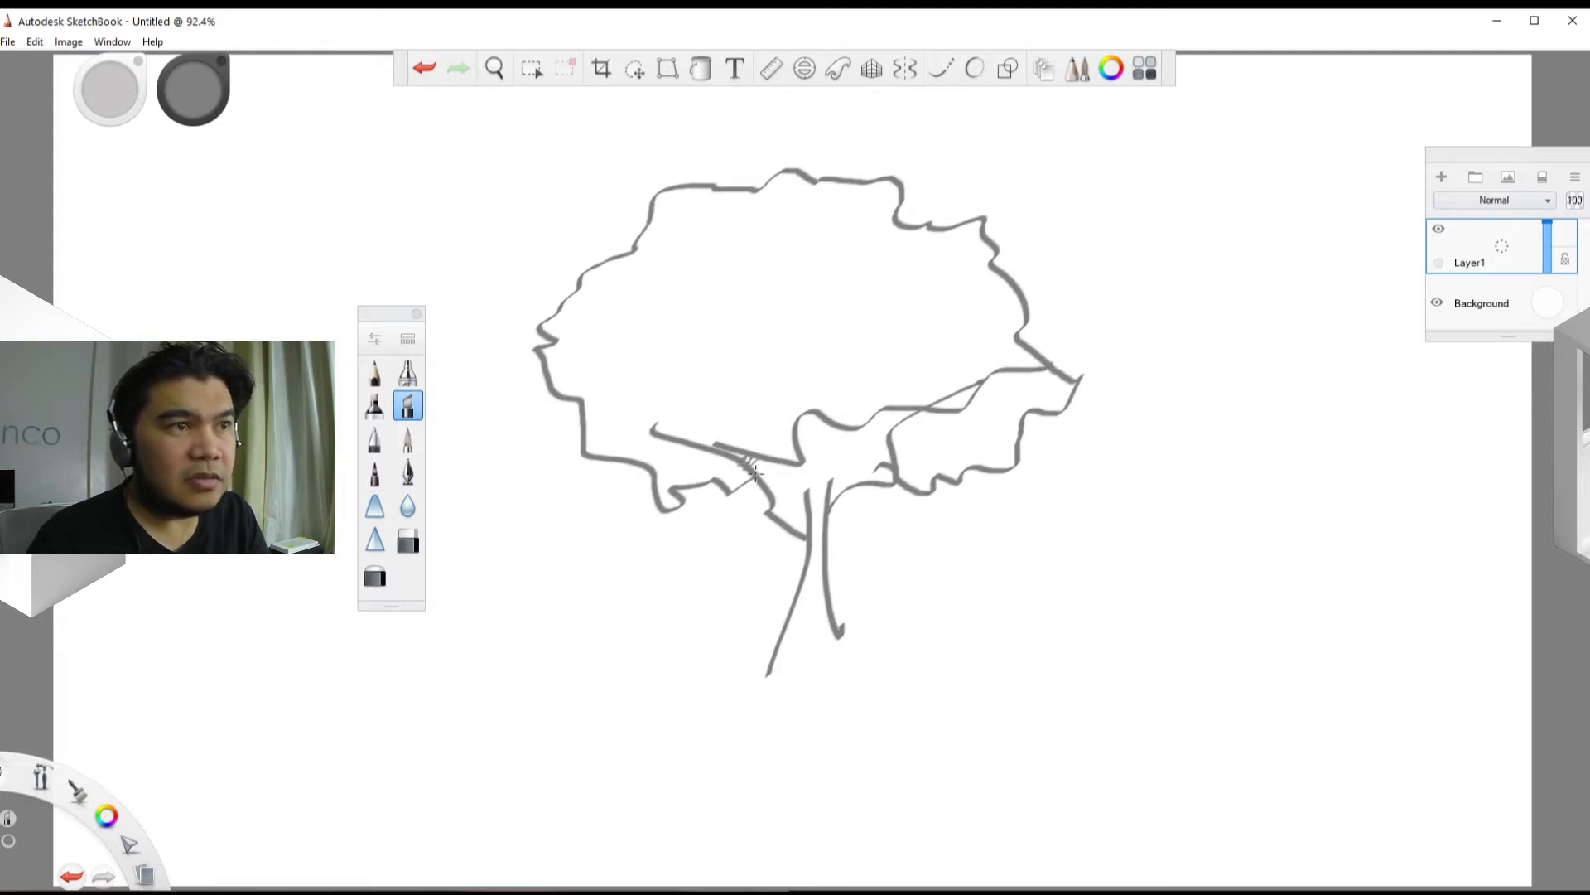
mouse_move(752, 470)
mouse_down()
mouse_move(887, 424)
mouse_move(919, 452)
mouse_move(1077, 377)
mouse_move(1023, 344)
mouse_up()
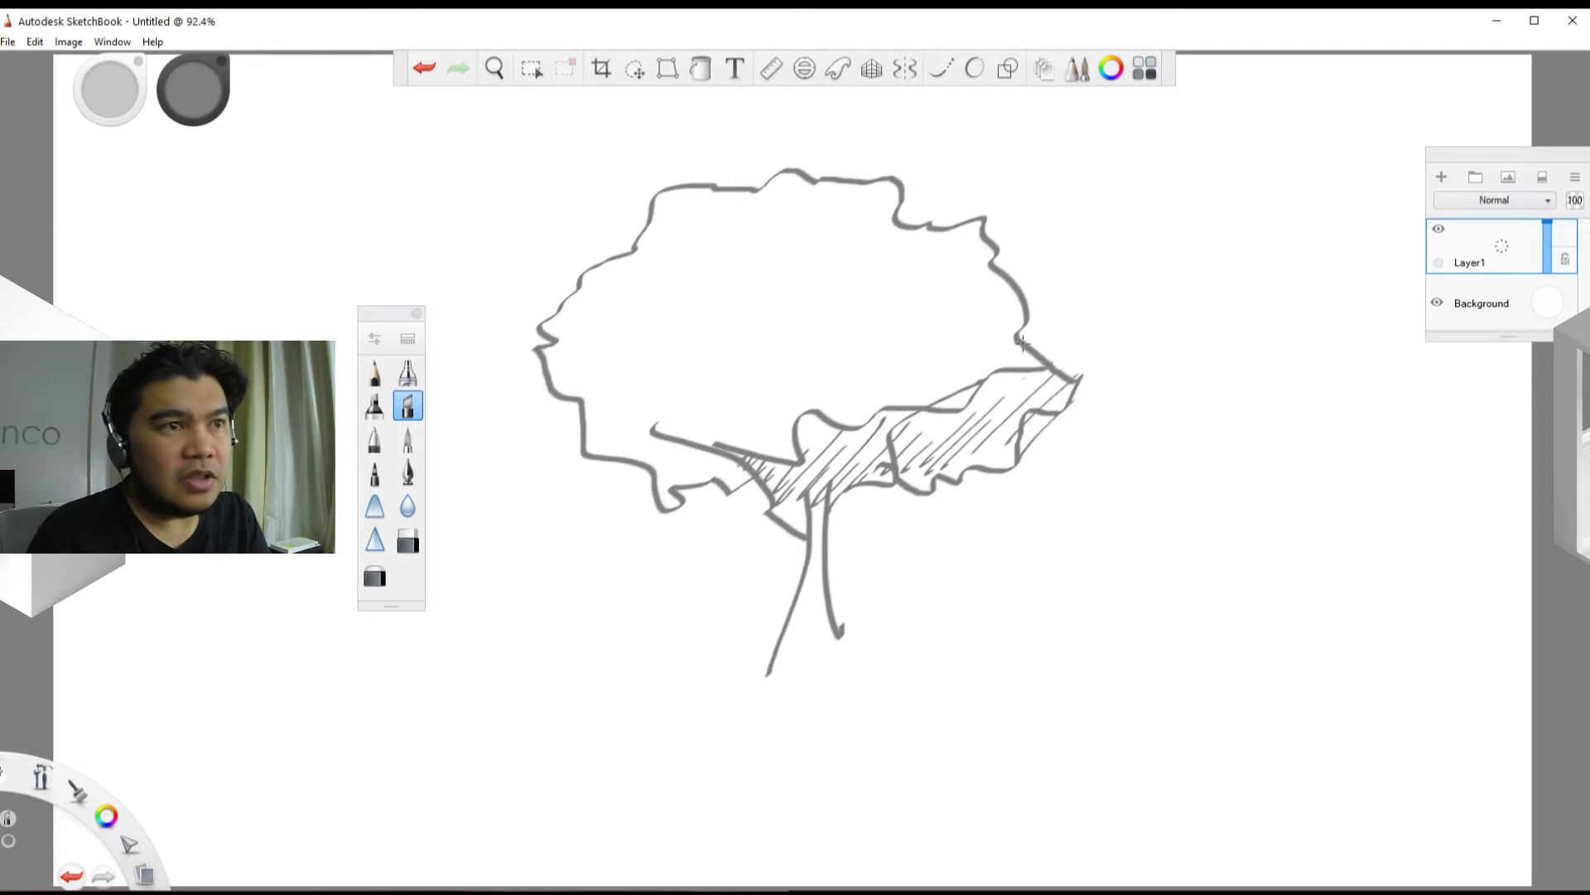
Step: Draw loose looping curves and several long diagonal lines with the Pencil brush around the tree trunk
click(377, 381)
mouse_move(358, 747)
mouse_down()
mouse_move(635, 577)
mouse_move(603, 662)
mouse_move(686, 762)
mouse_move(816, 766)
mouse_move(873, 598)
mouse_up()
mouse_move(844, 677)
mouse_down()
mouse_move(893, 683)
mouse_move(923, 634)
mouse_move(893, 569)
mouse_move(925, 531)
mouse_move(1099, 495)
mouse_move(1209, 449)
mouse_move(1085, 395)
mouse_move(1025, 576)
mouse_move(1299, 425)
mouse_up()
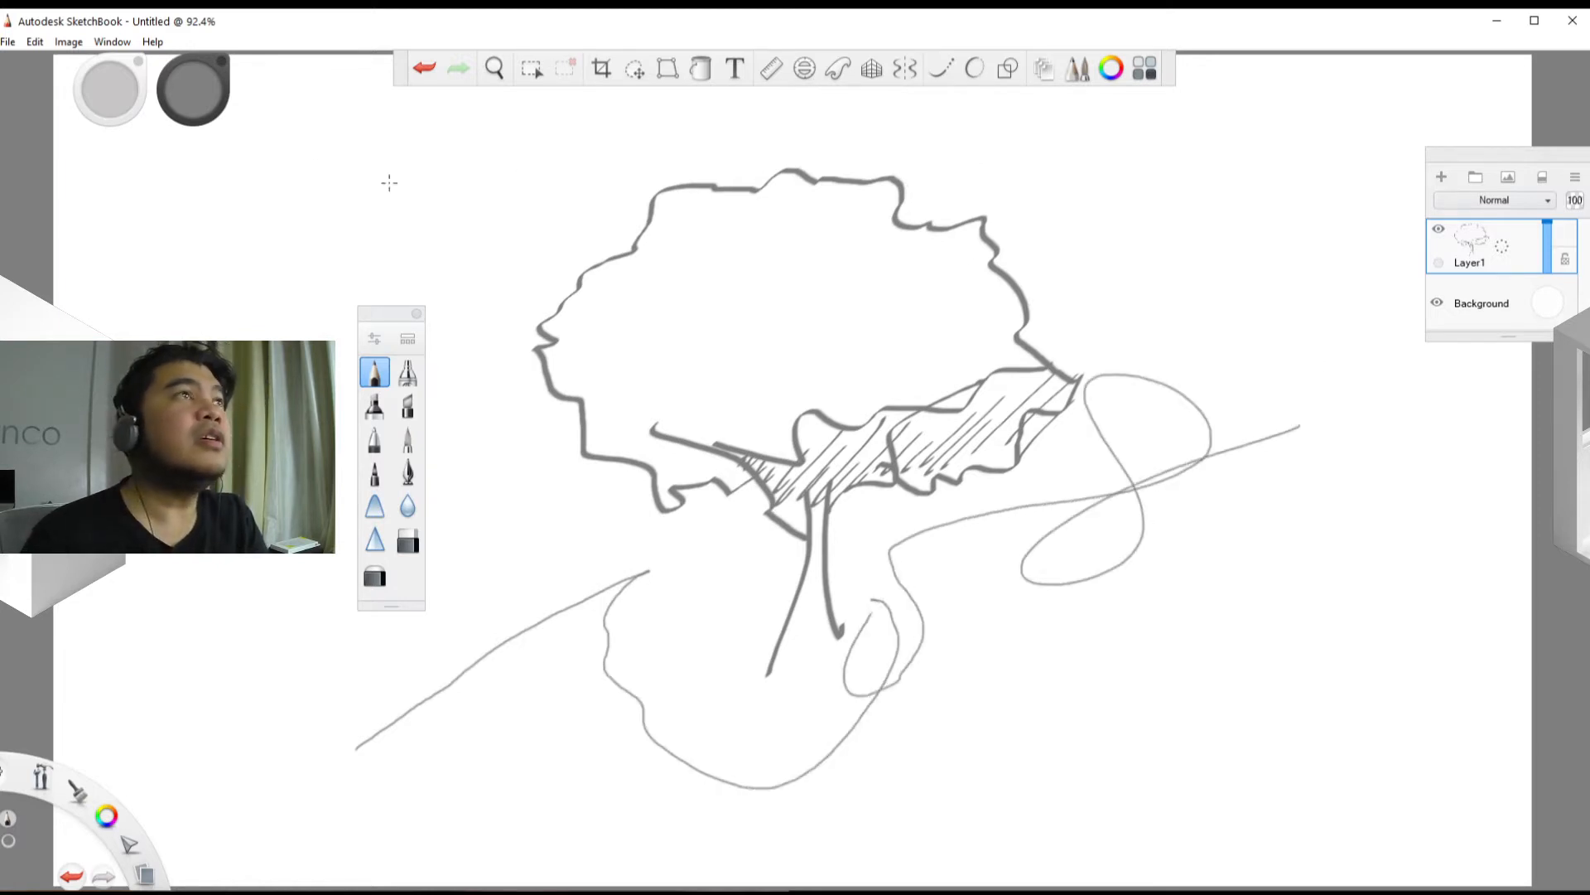
mouse_move(258, 723)
mouse_down()
mouse_move(472, 594)
mouse_move(725, 505)
mouse_up()
mouse_move(435, 644)
mouse_down()
mouse_move(803, 490)
mouse_move(769, 518)
mouse_up()
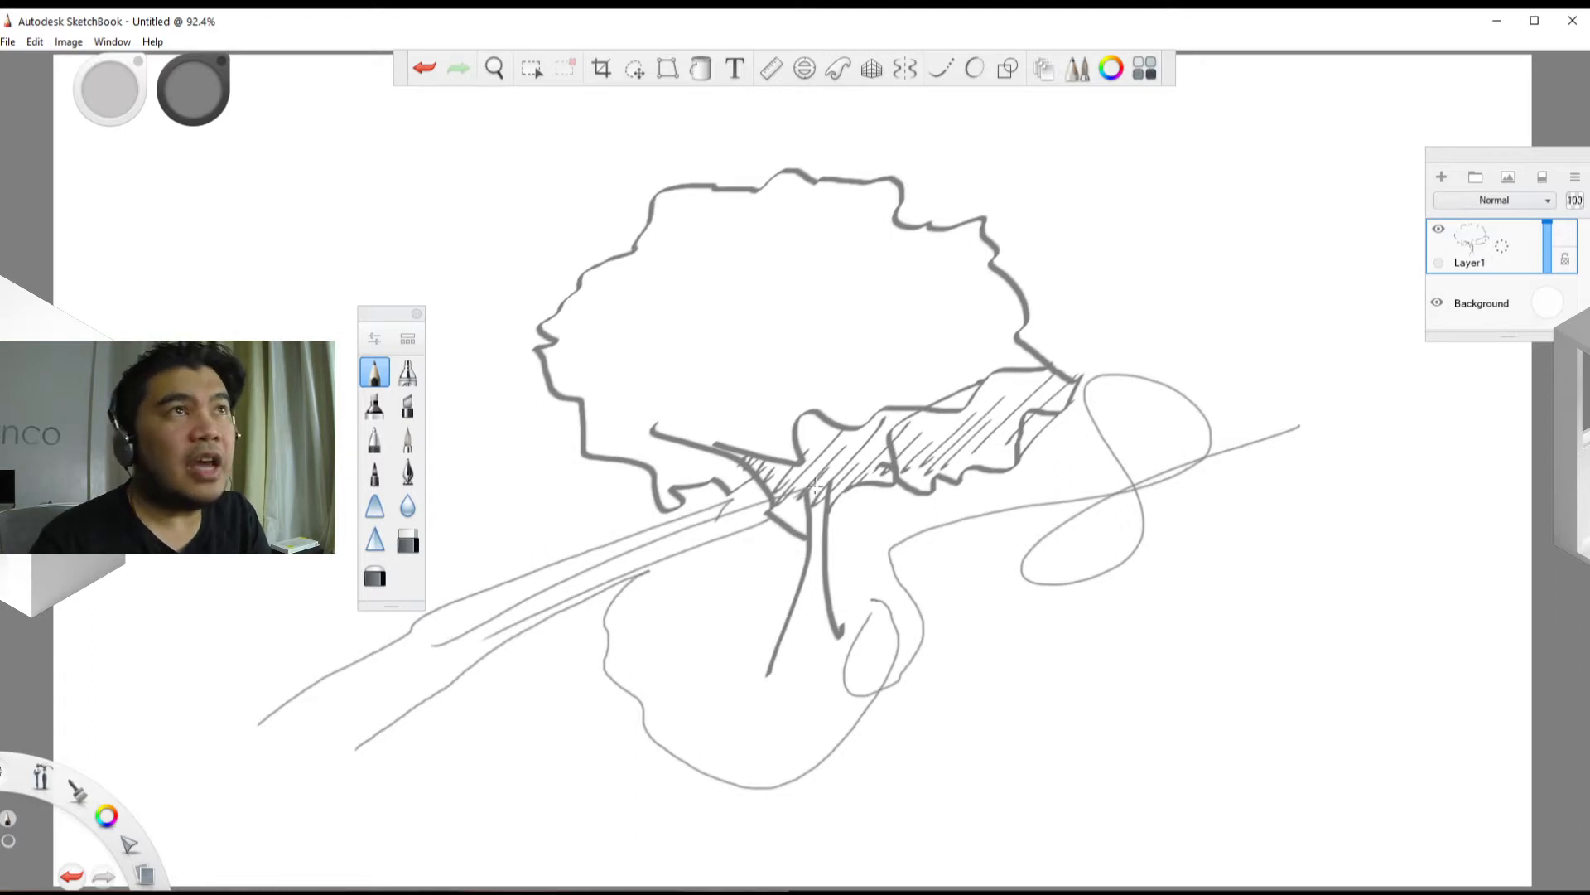
Step: Select a rectangular area around the hatched foliage at the tree's right edge
click(532, 70)
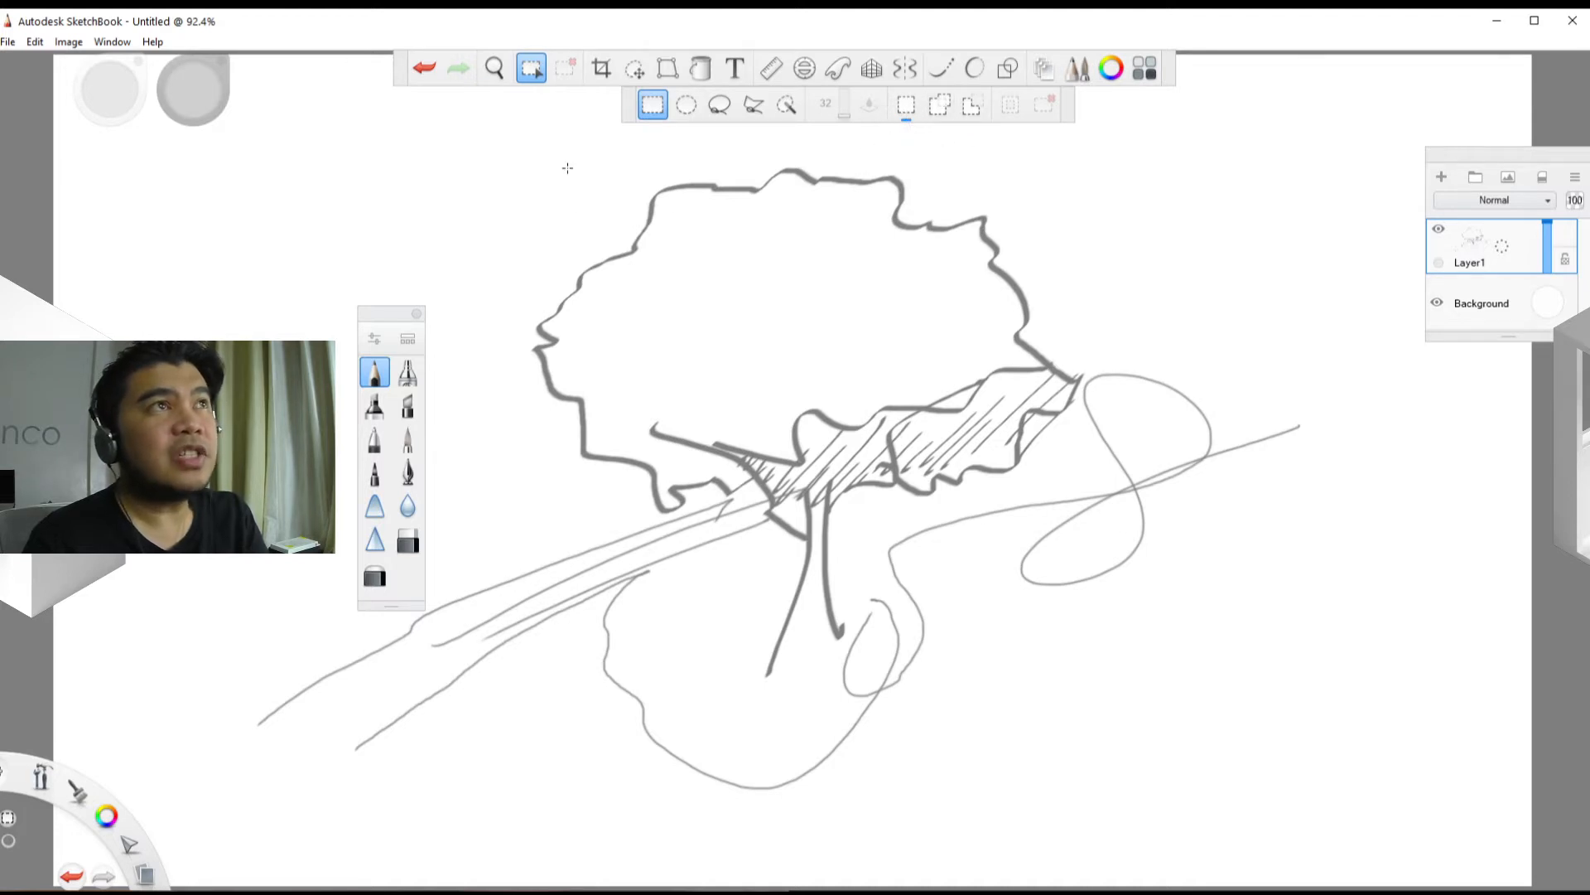
drag(565, 162, 775, 355)
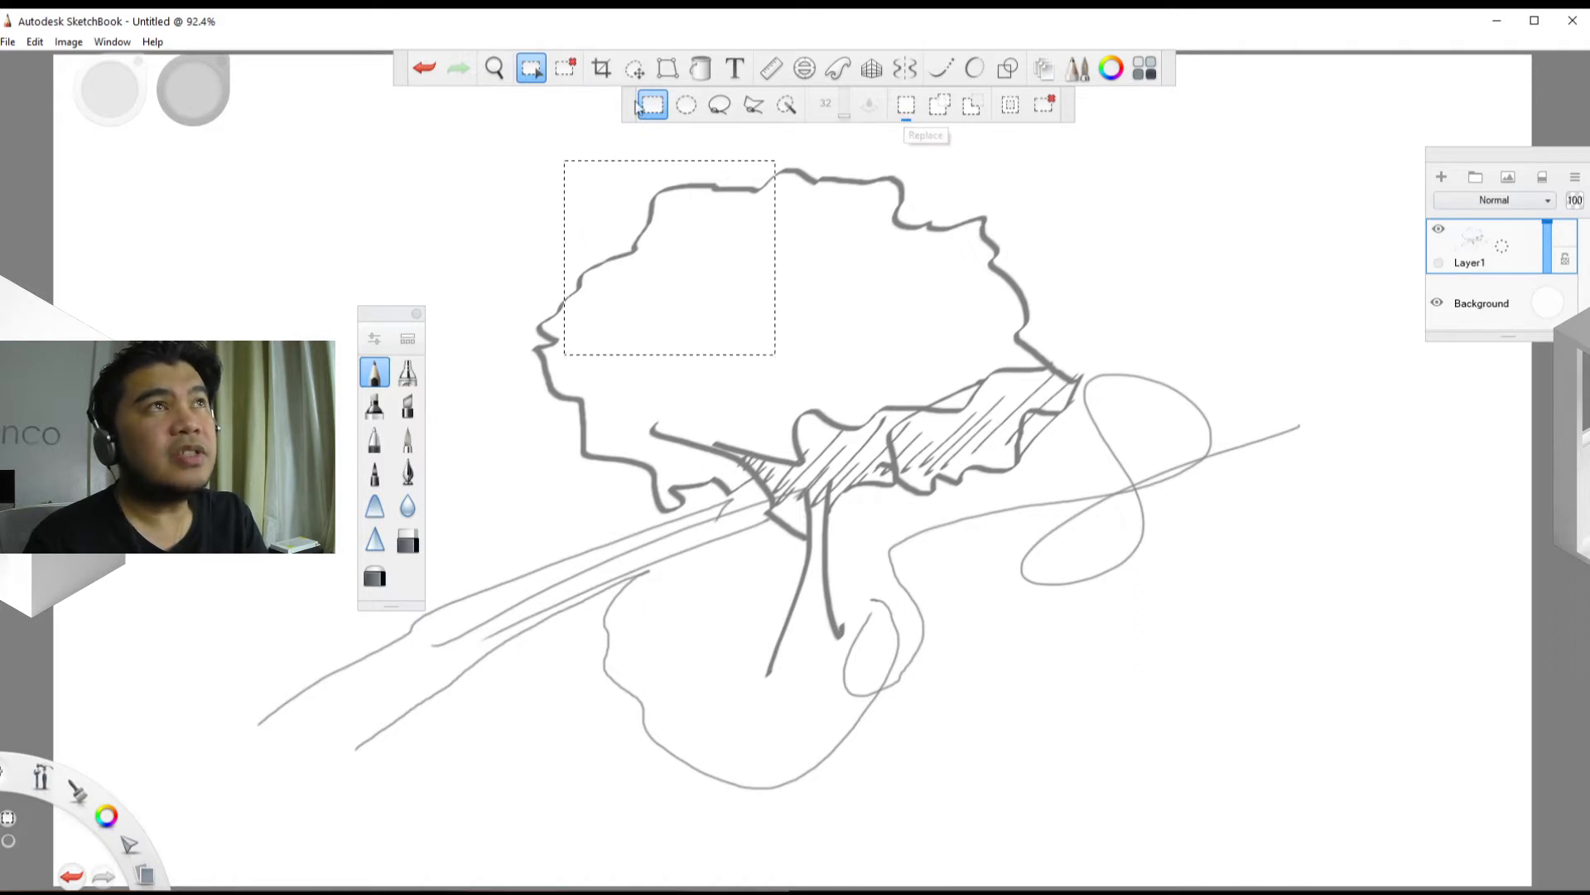
click(898, 334)
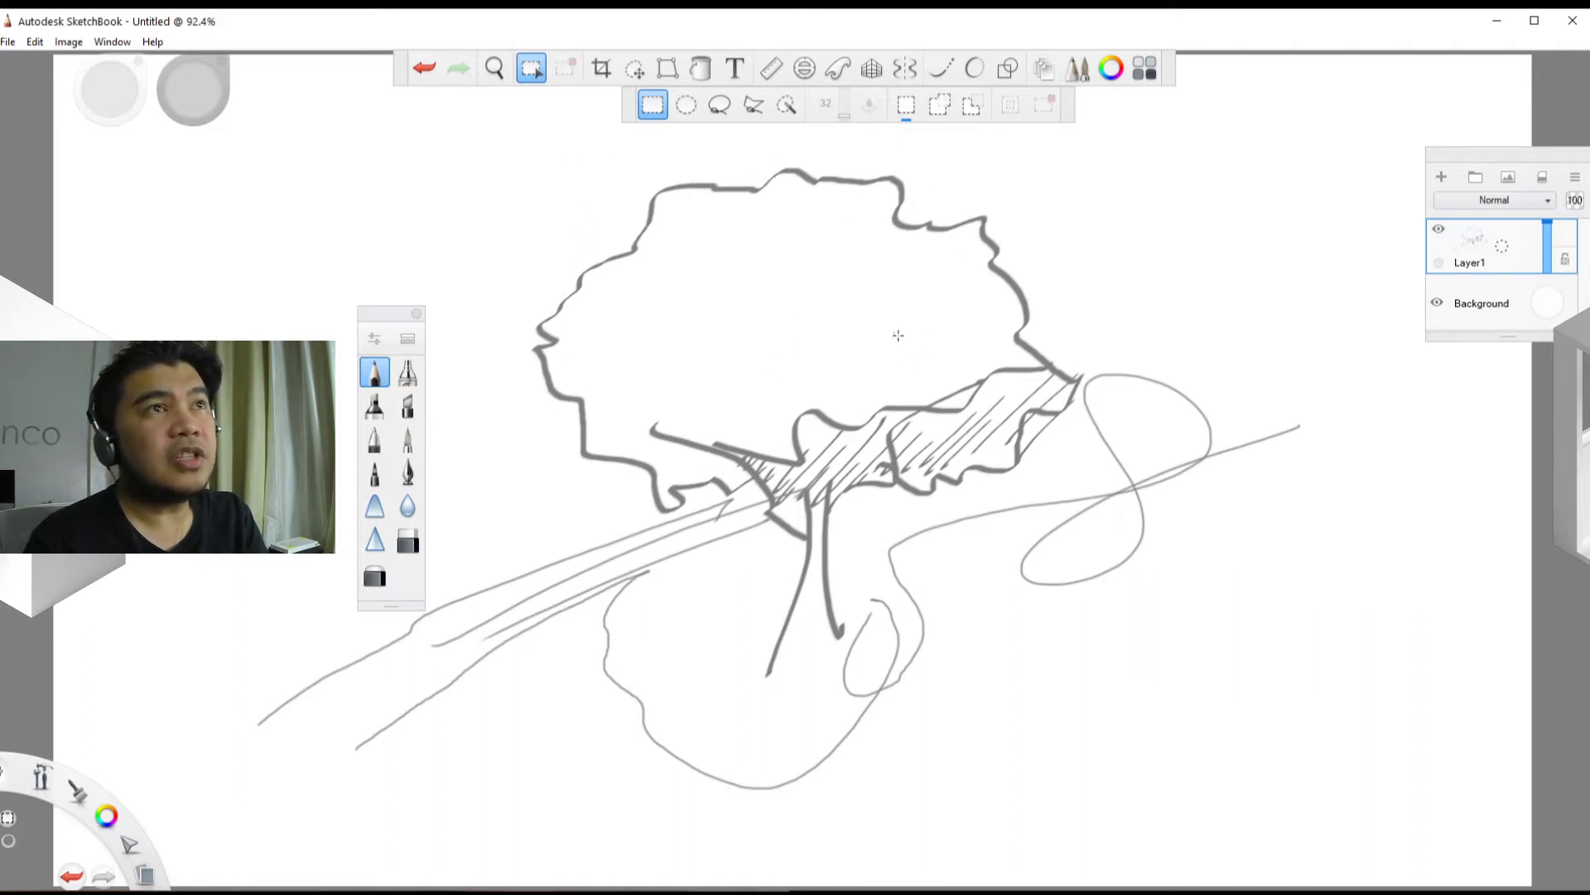
drag(898, 335, 1090, 538)
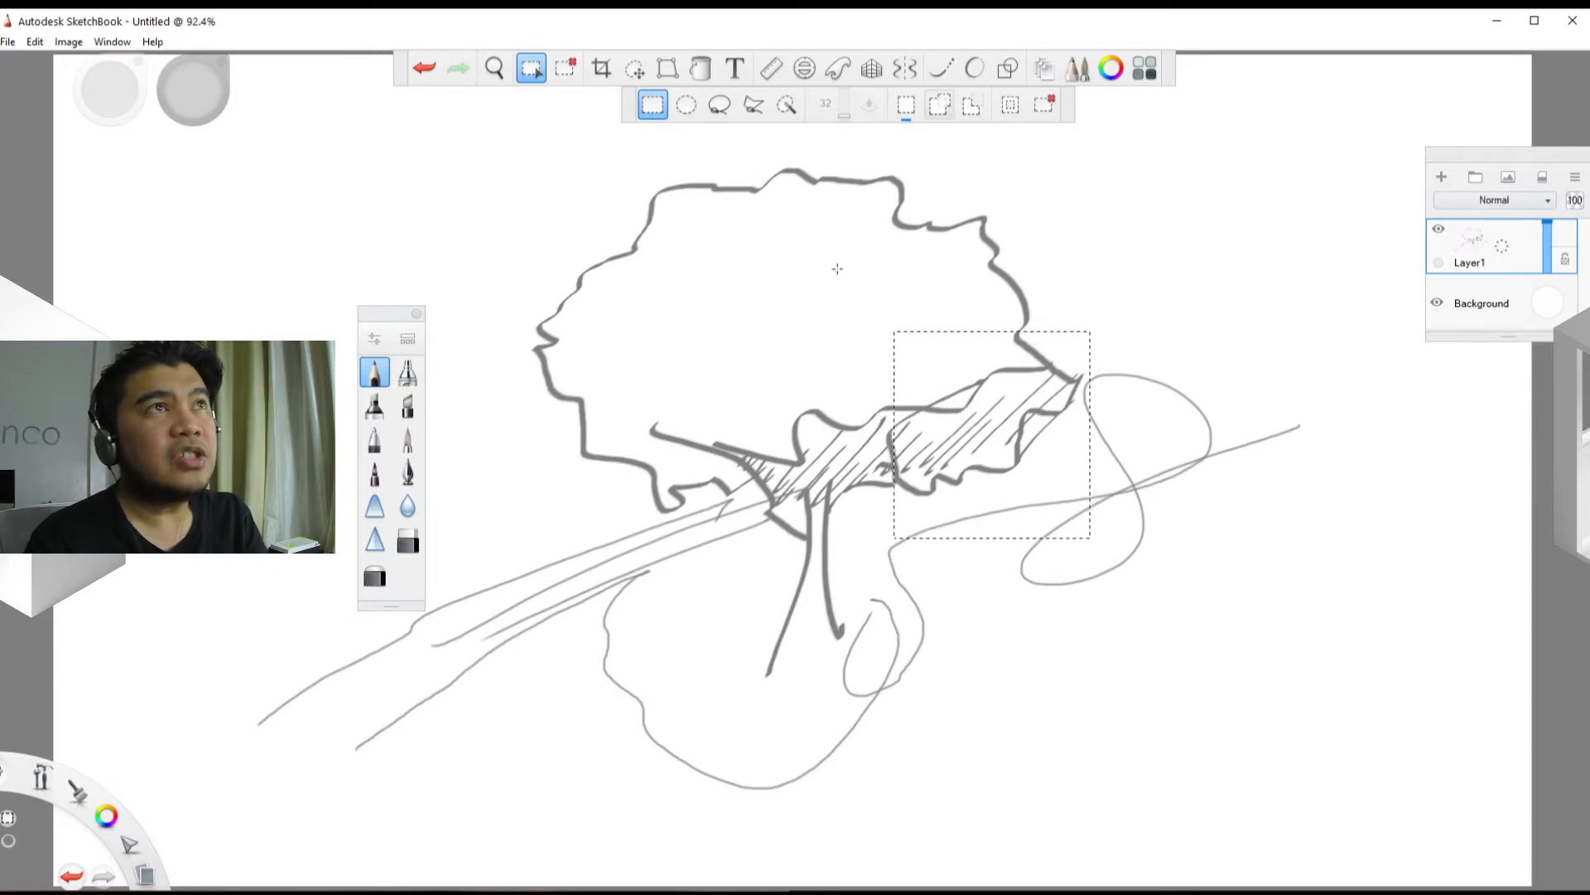
Step: Add four overlapping rectangles to the selection, extending it over the pencil loops and down beside the trunk
click(940, 104)
drag(815, 362, 1160, 483)
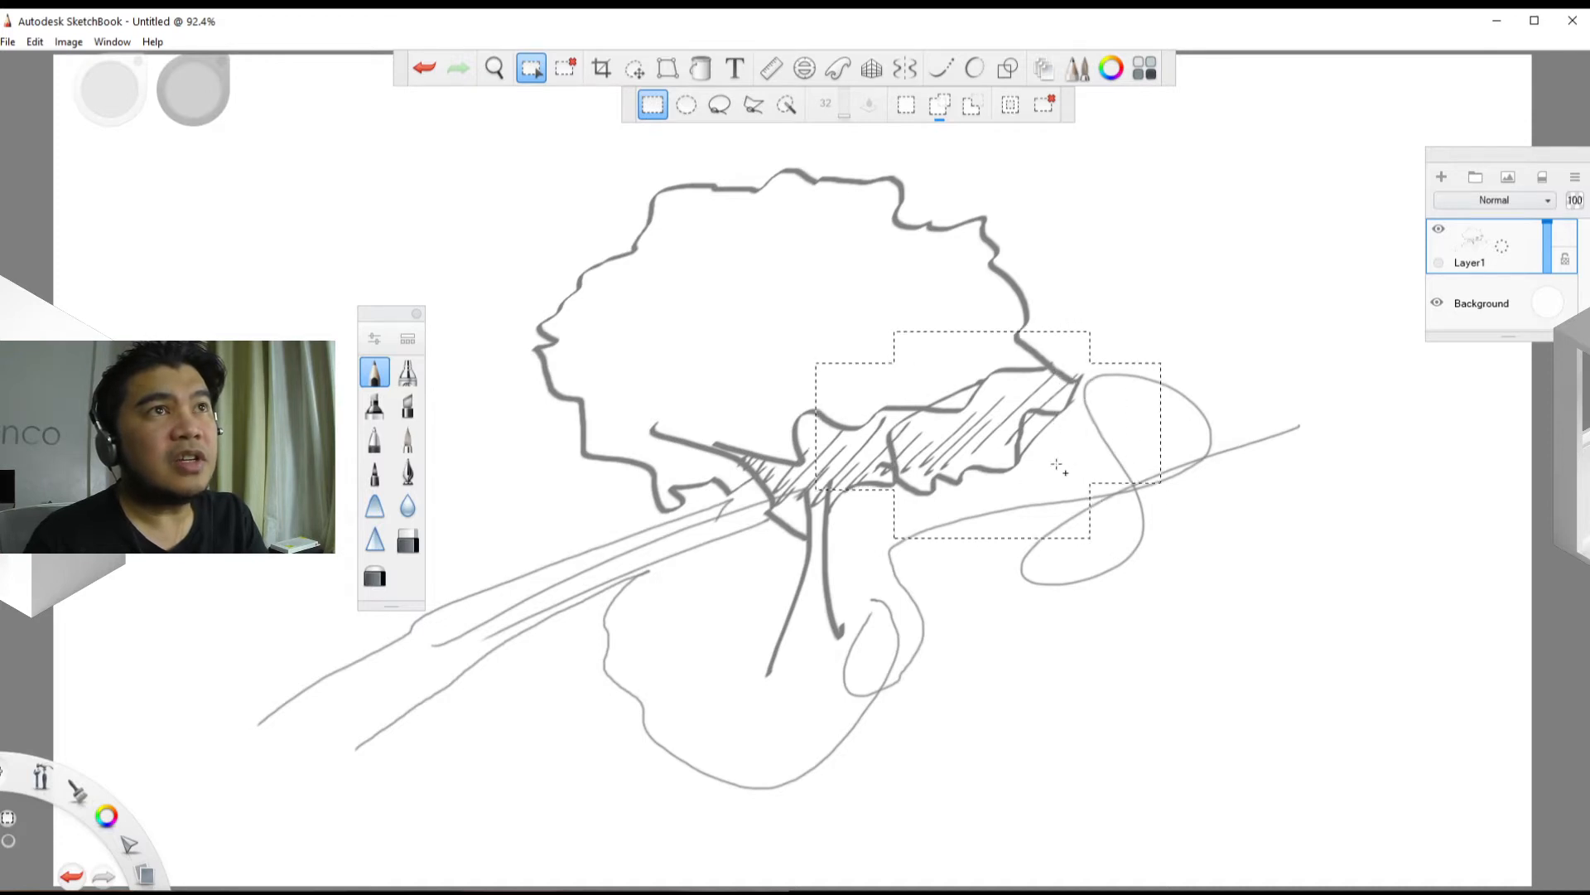
drag(1044, 448, 1218, 617)
drag(1008, 485, 1085, 658)
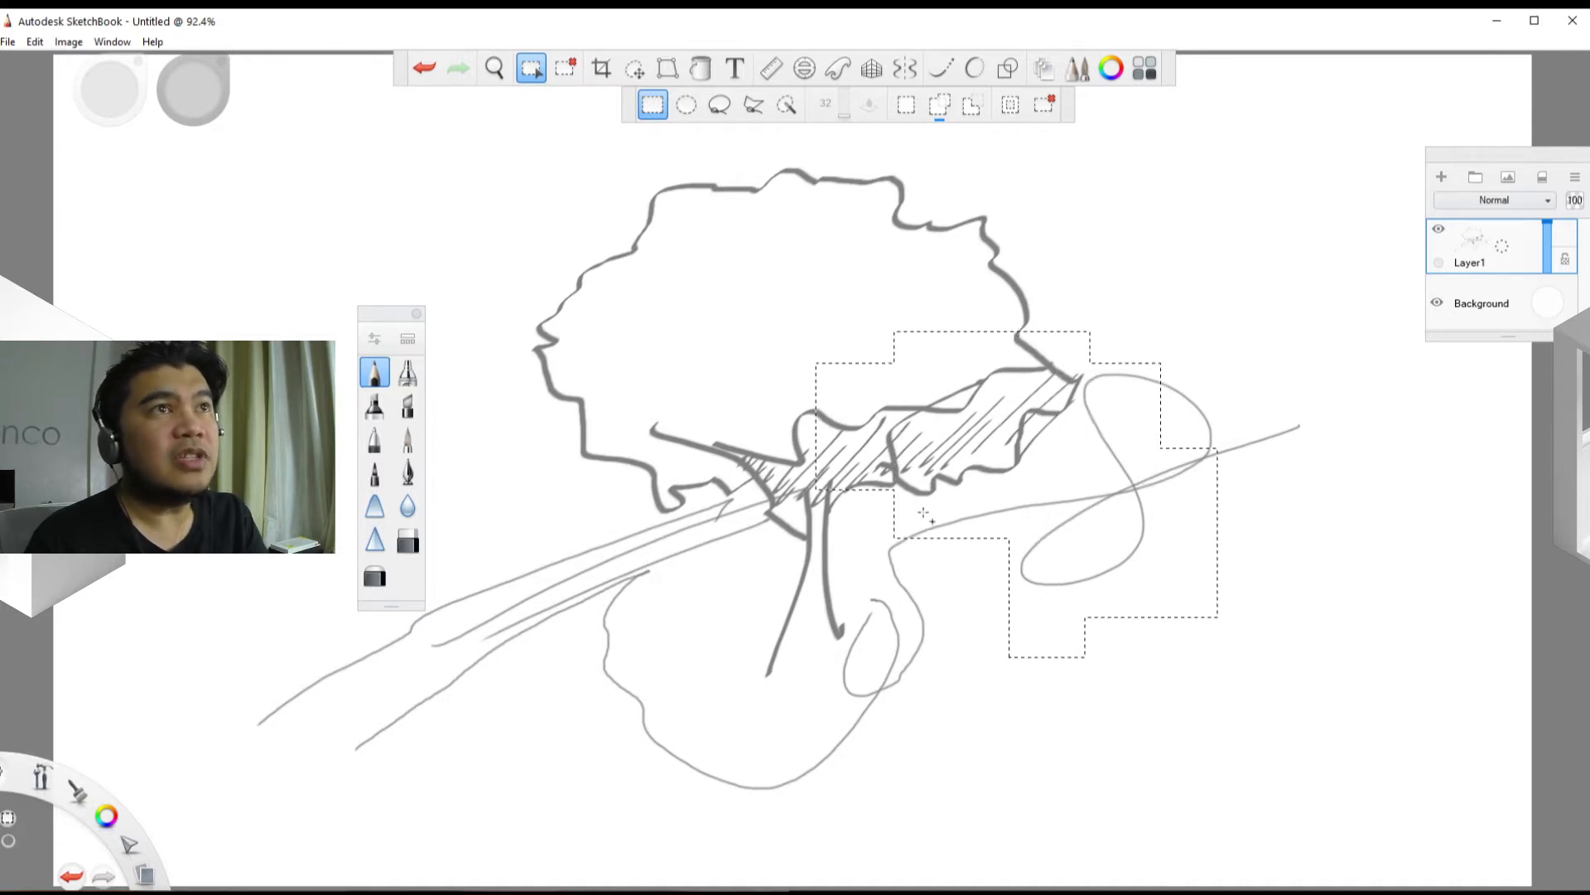
drag(847, 502, 937, 618)
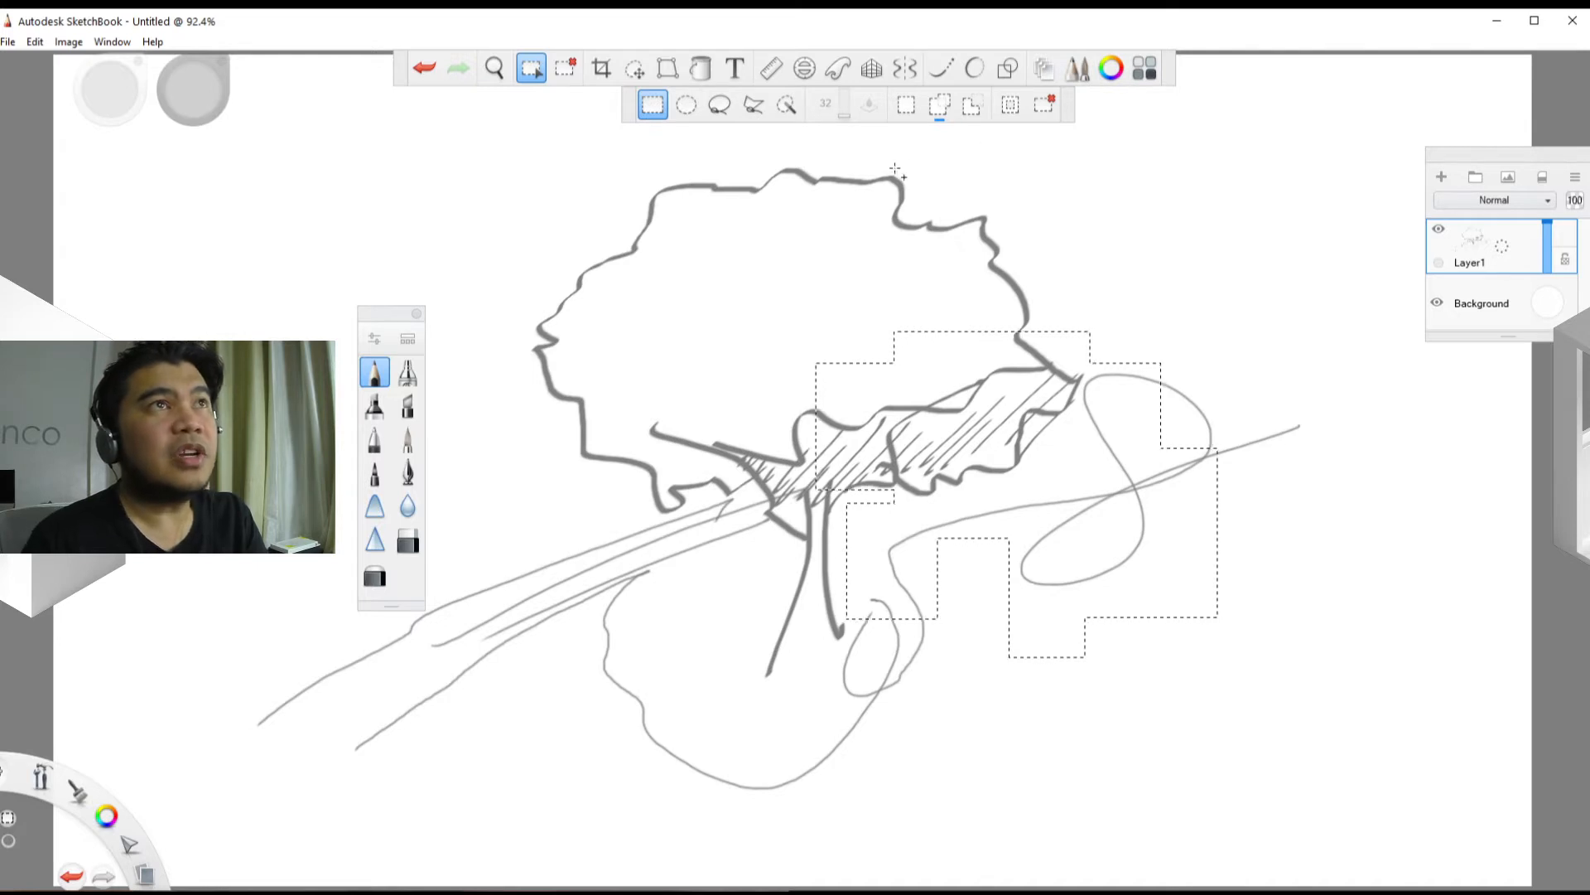
Step: Subtract the areas near the trunk and below the loops from the selection, and add a rectangle around the upper loop
click(972, 104)
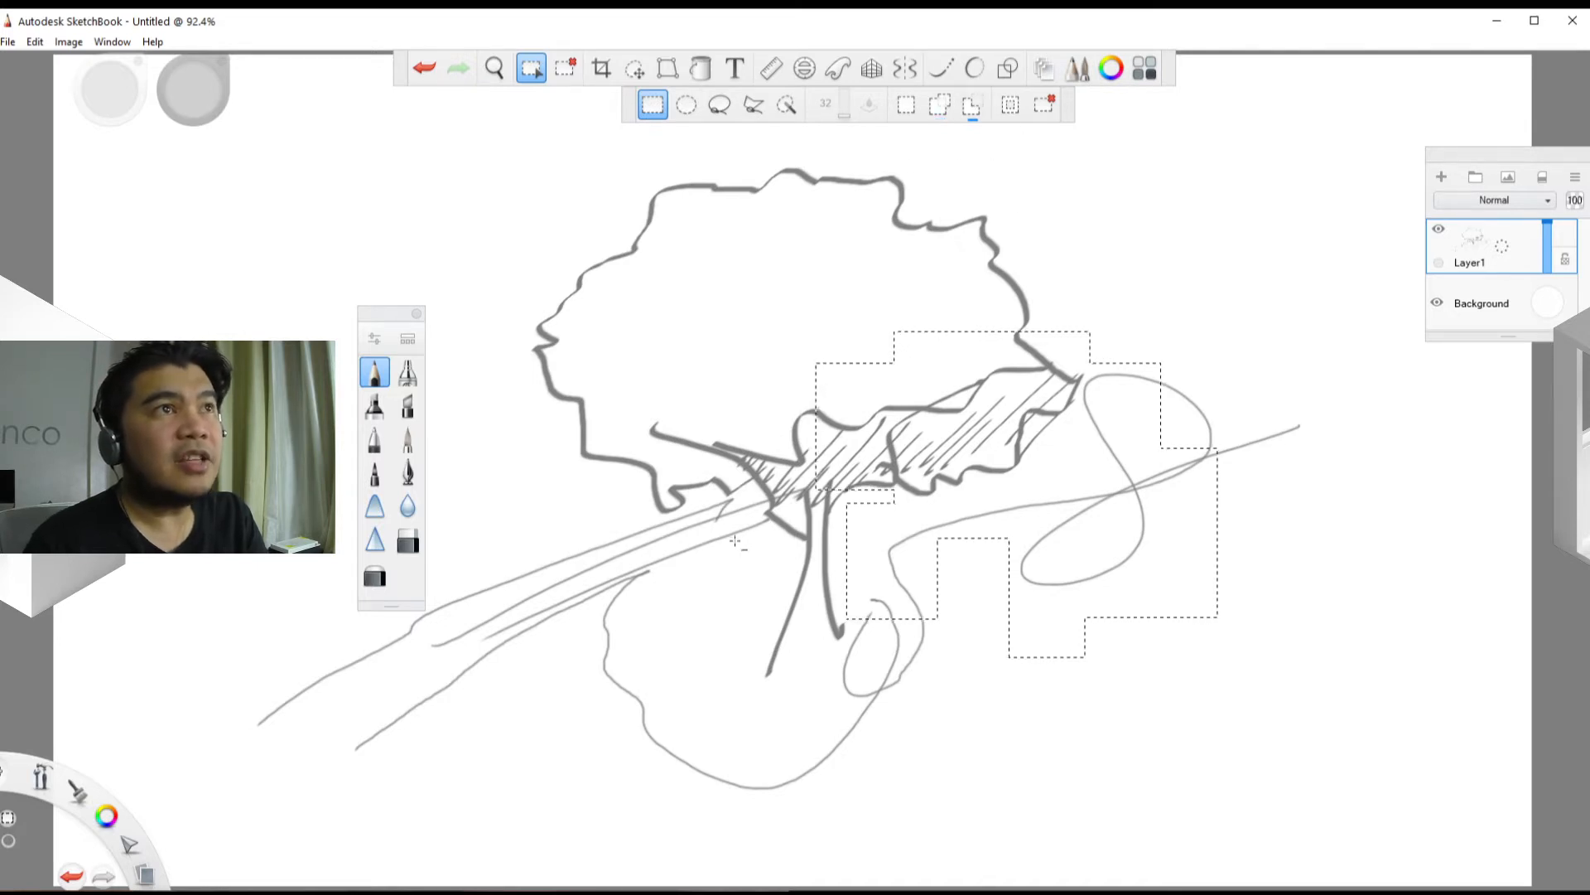
drag(762, 345, 781, 539)
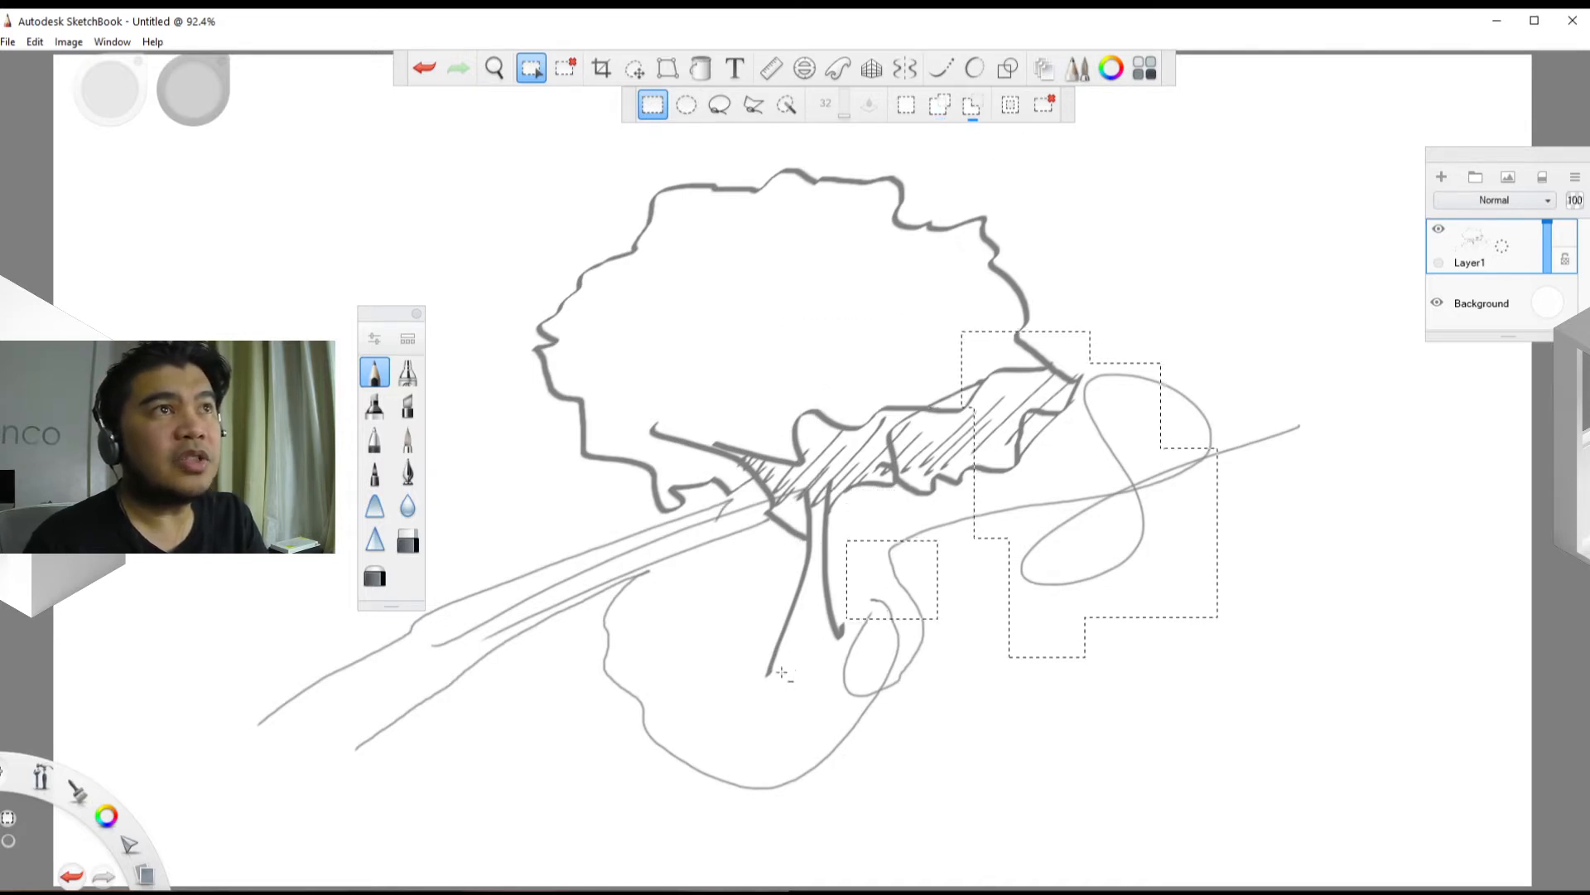
drag(781, 673, 934, 534)
drag(1095, 696, 965, 589)
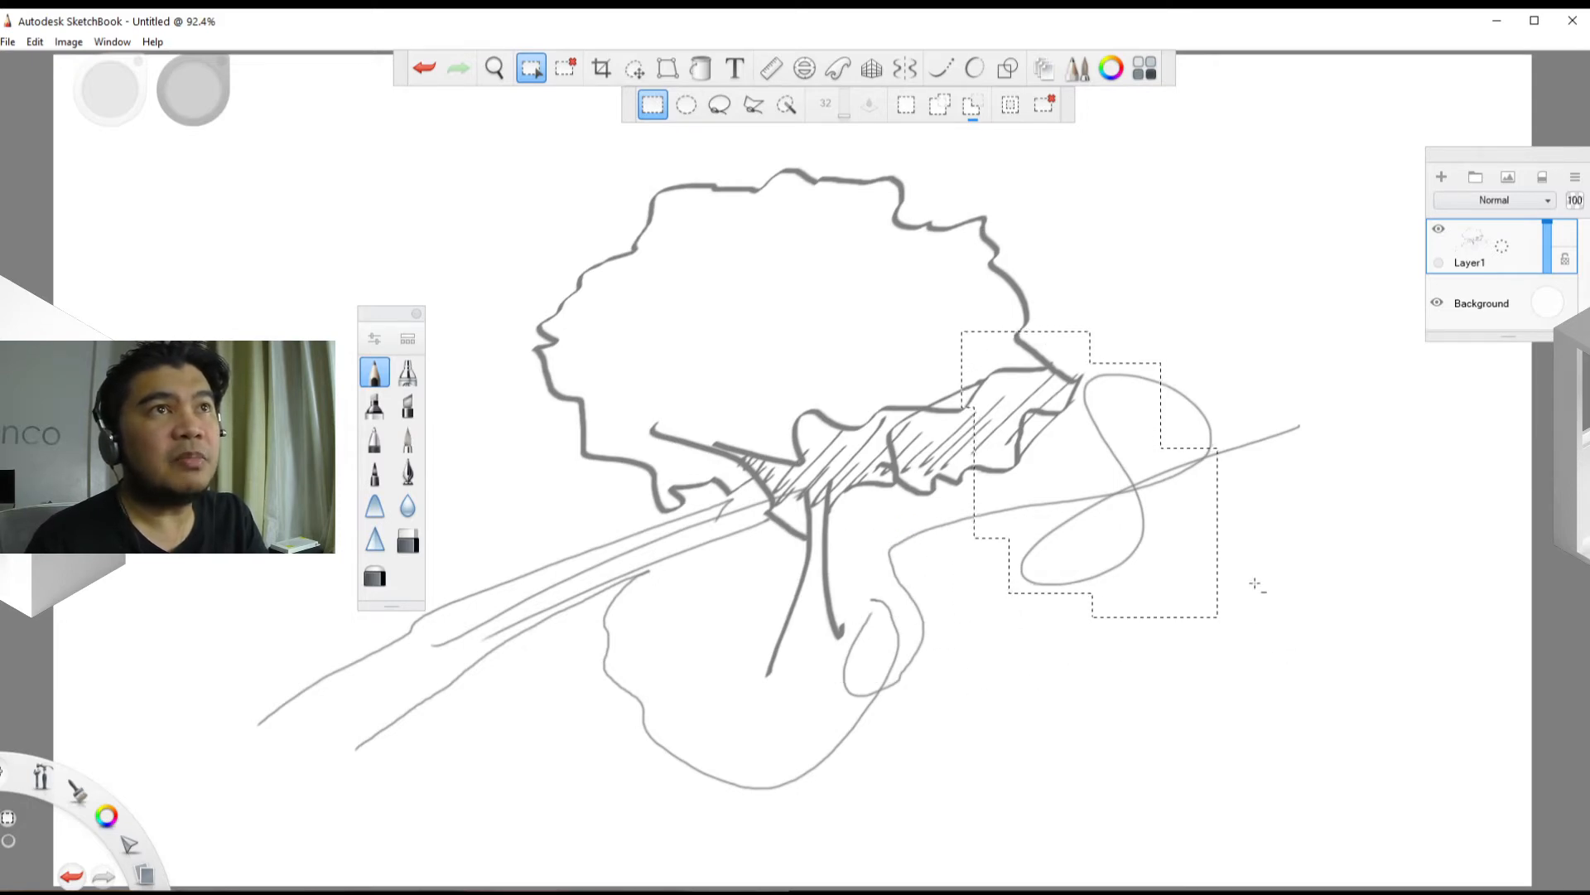
click(939, 104)
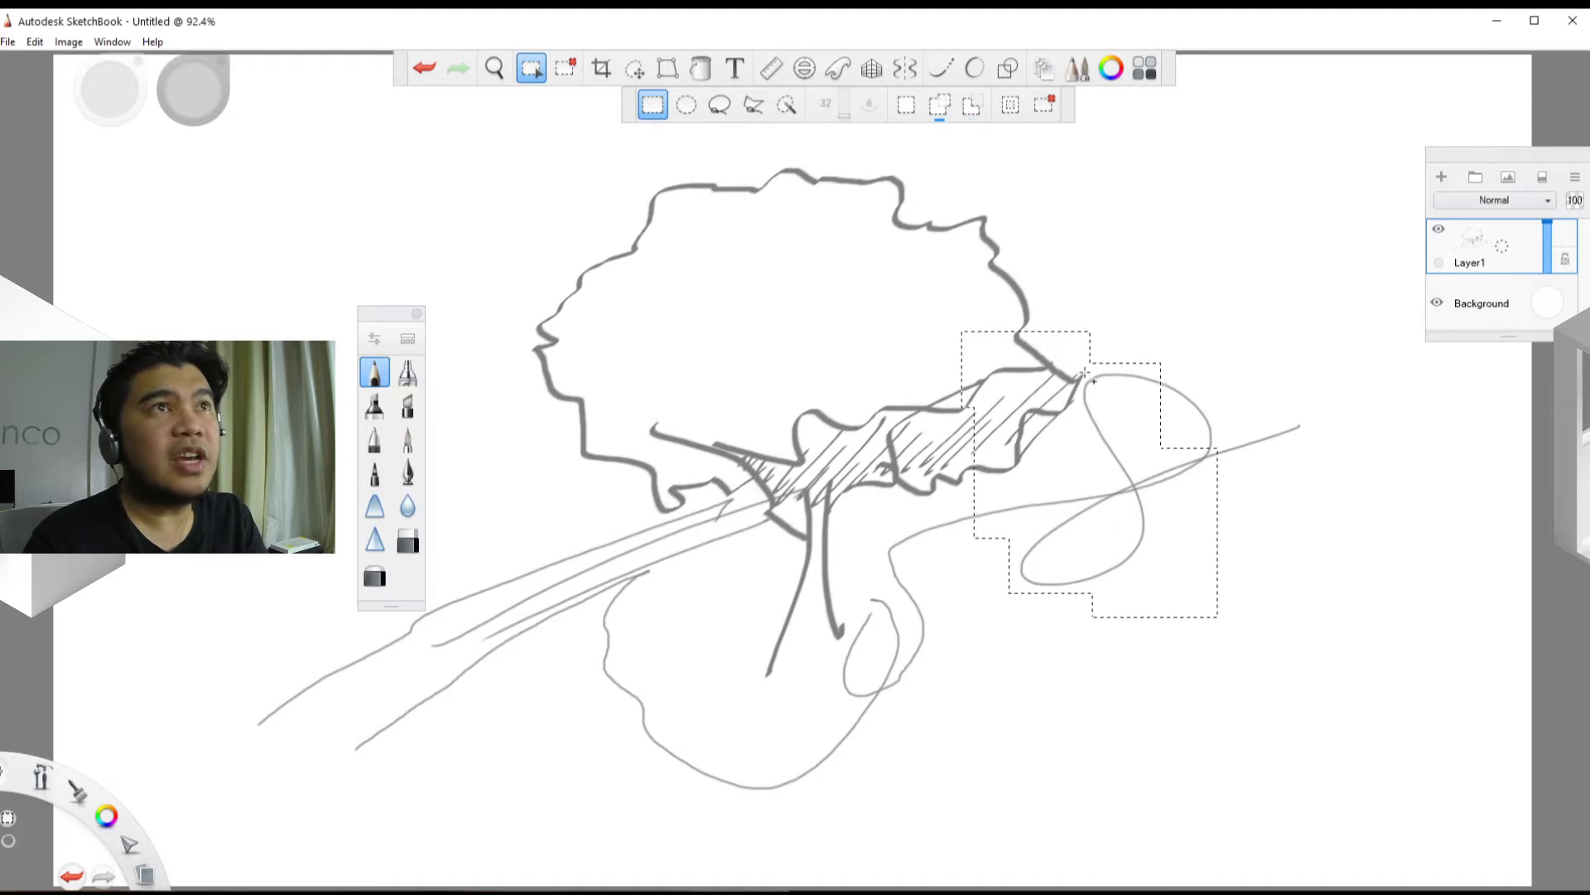
drag(1077, 340, 1232, 496)
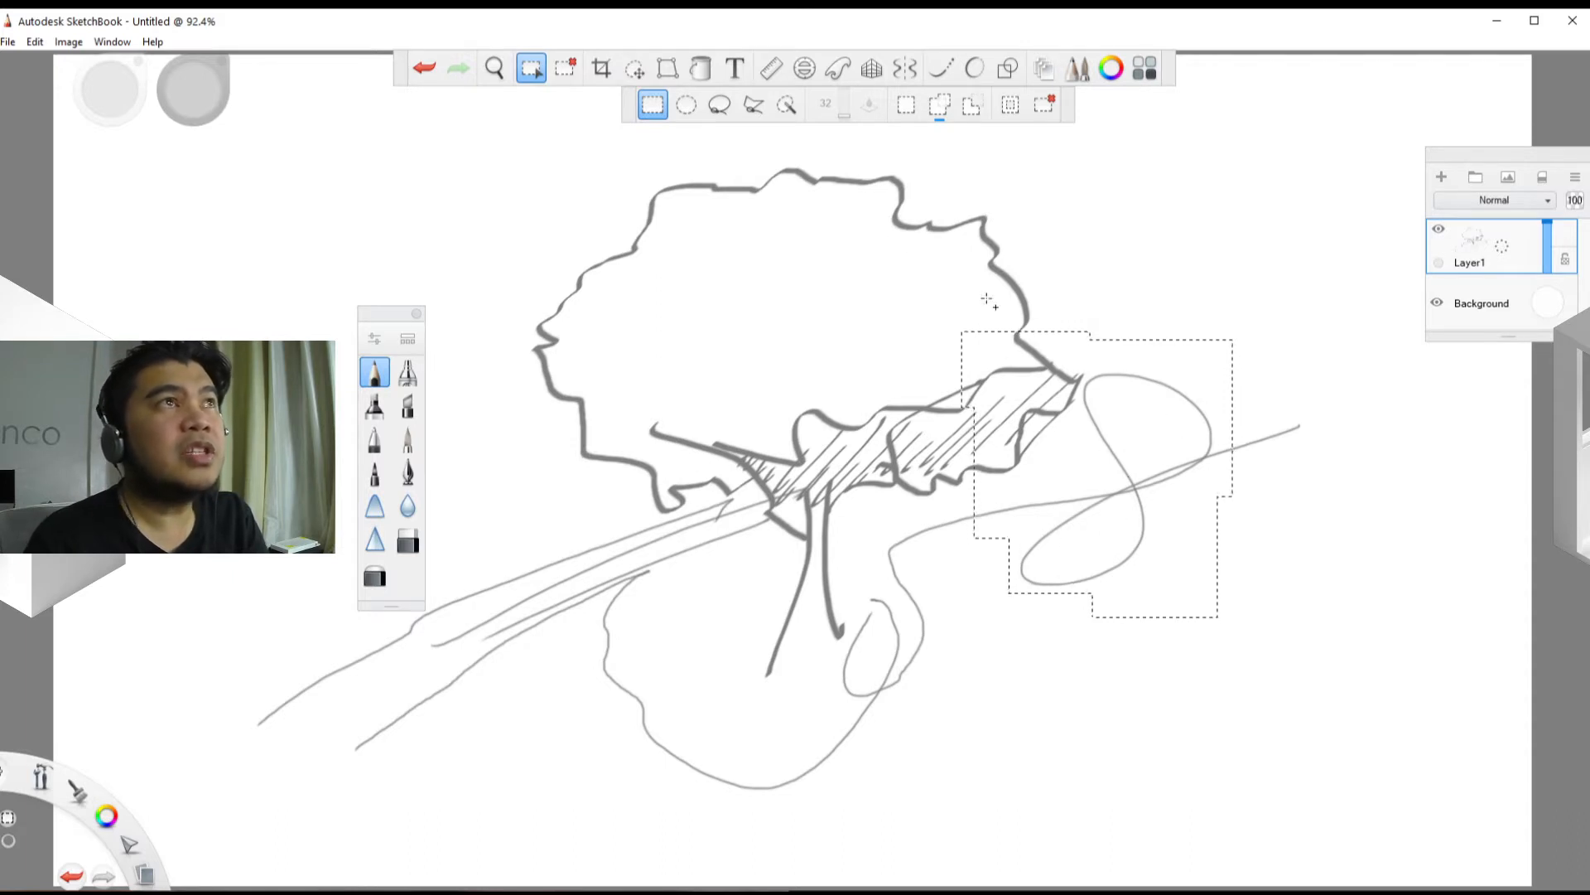
Step: Rotate the selected strokes about a quarter turn counterclockwise, place them beside the tree's right edge, and deselect
click(643, 74)
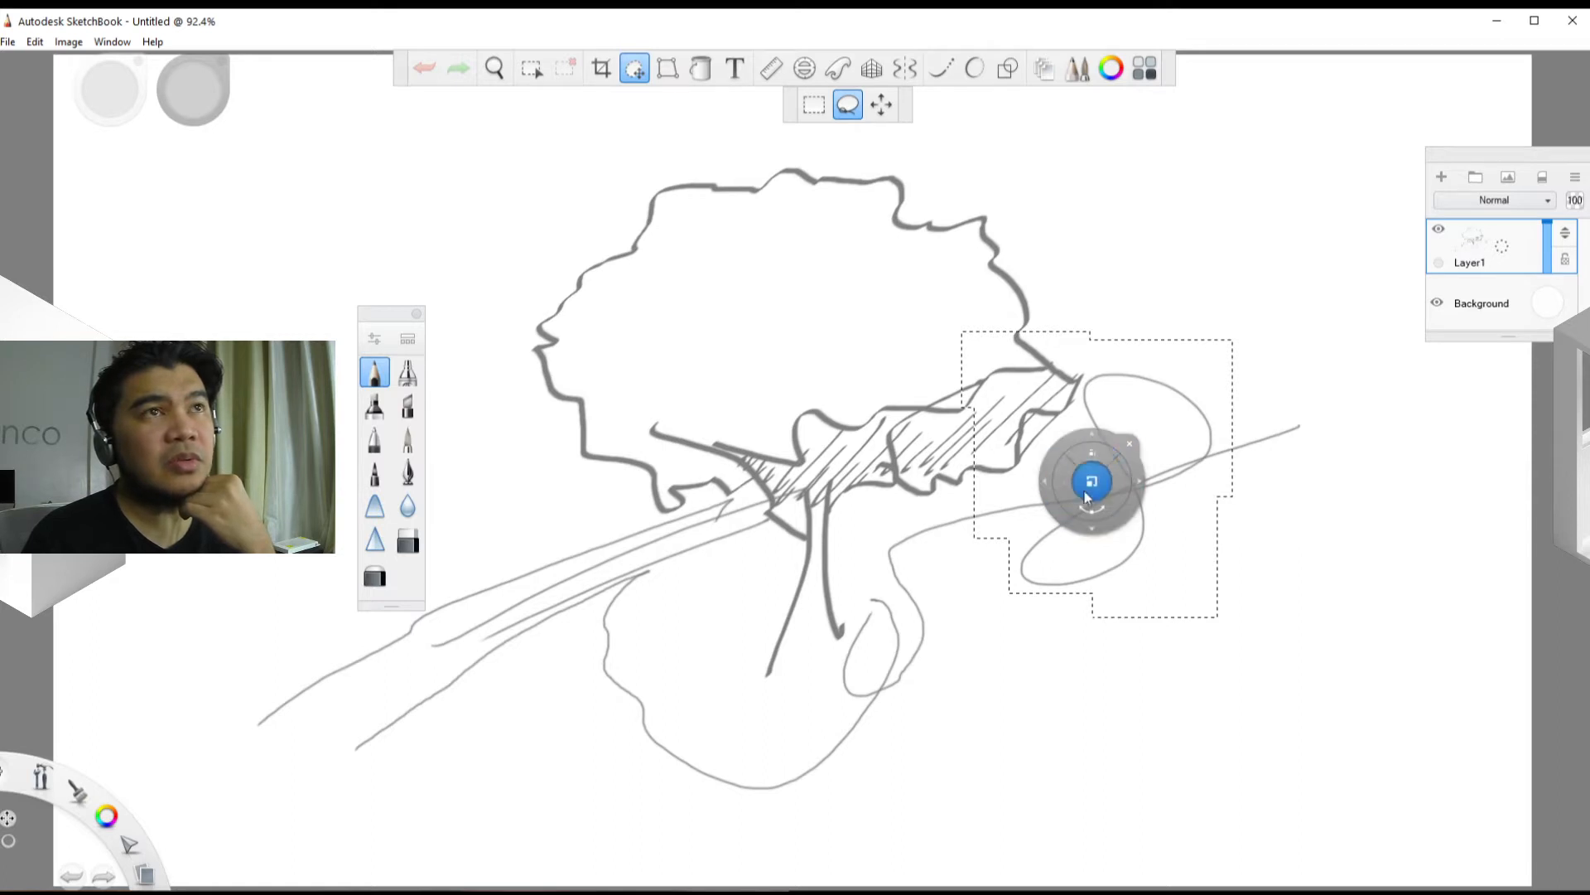
mouse_move(1090, 454)
mouse_down()
mouse_move(1105, 450)
mouse_move(1102, 464)
mouse_up()
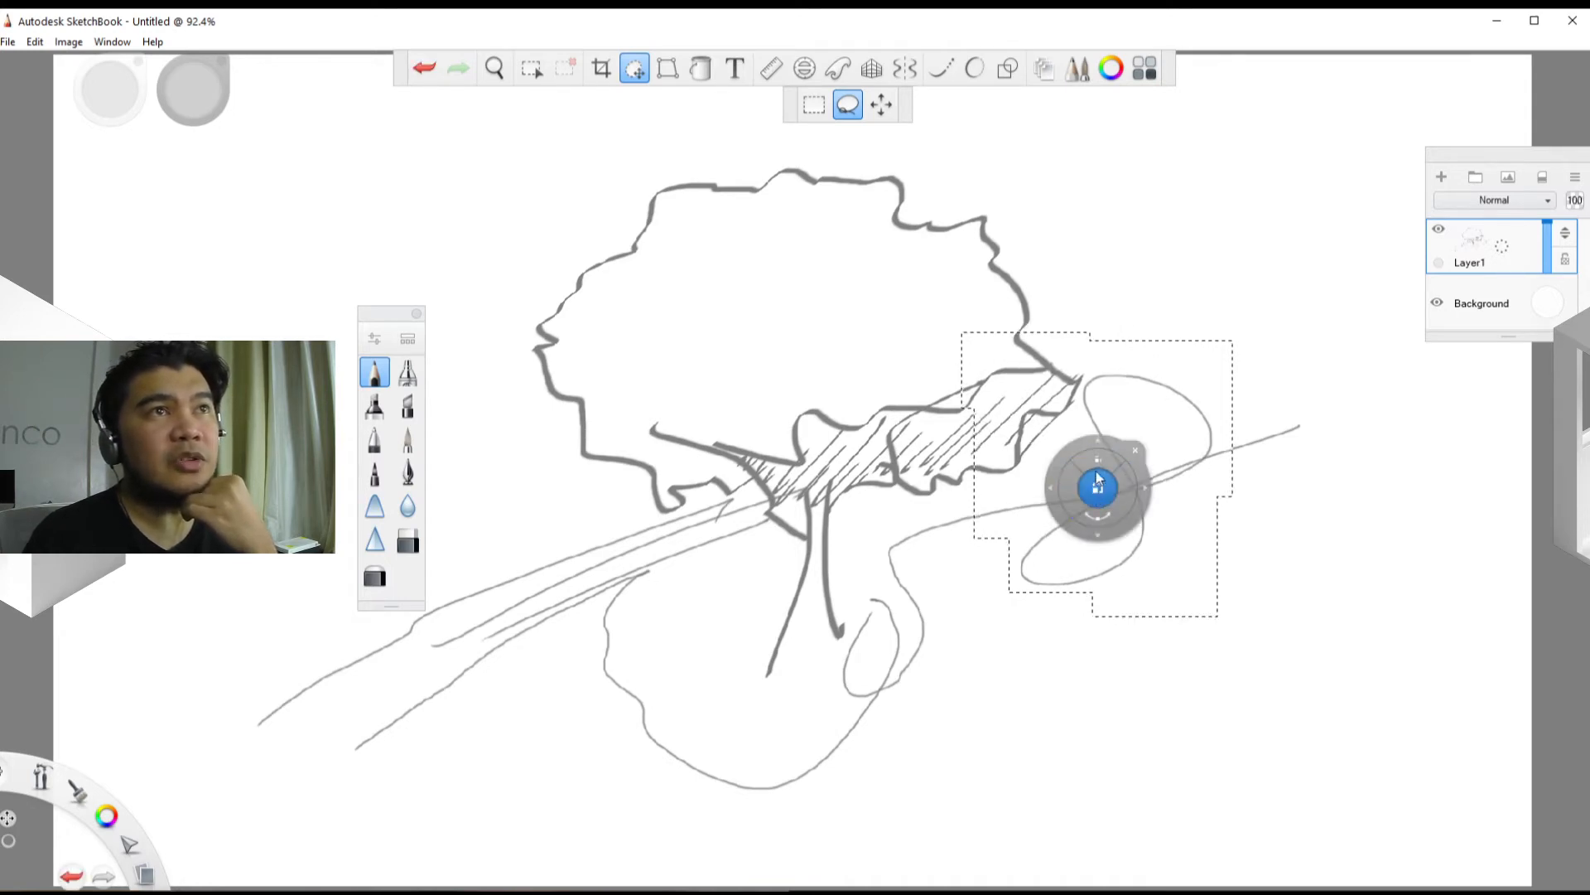
mouse_move(1097, 495)
mouse_down()
mouse_move(1095, 465)
mouse_move(1102, 489)
mouse_up()
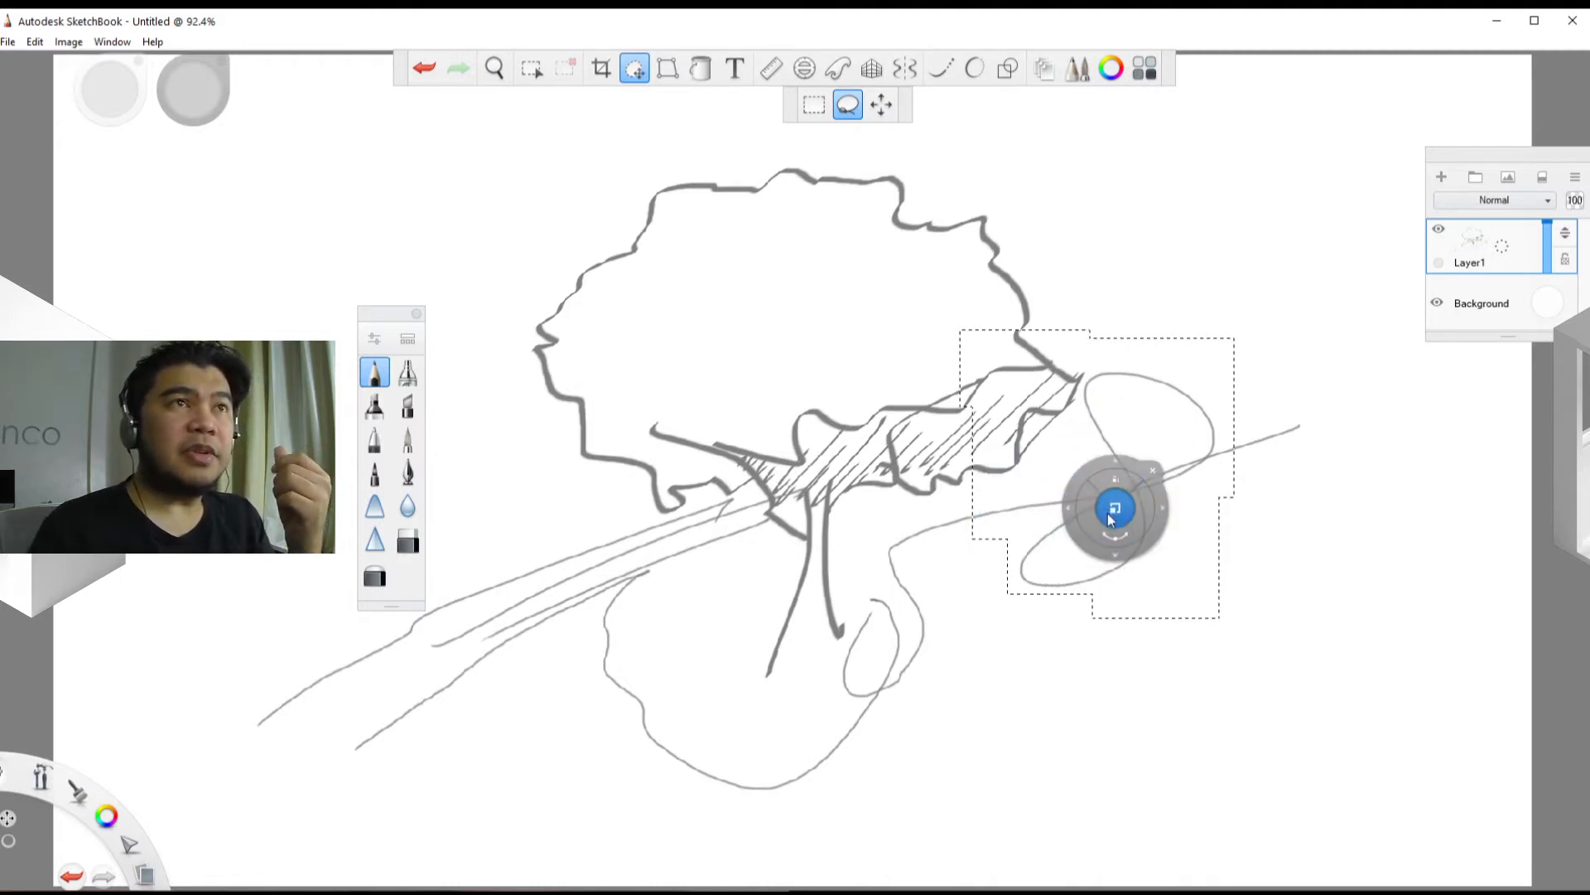
mouse_move(1120, 540)
mouse_down()
mouse_move(1146, 461)
mouse_move(1164, 481)
mouse_up()
mouse_move(1140, 544)
mouse_down()
mouse_move(965, 735)
mouse_move(1279, 656)
mouse_move(1250, 469)
mouse_move(770, 414)
mouse_move(559, 568)
mouse_move(480, 732)
mouse_move(313, 850)
mouse_move(355, 721)
mouse_move(347, 757)
mouse_up()
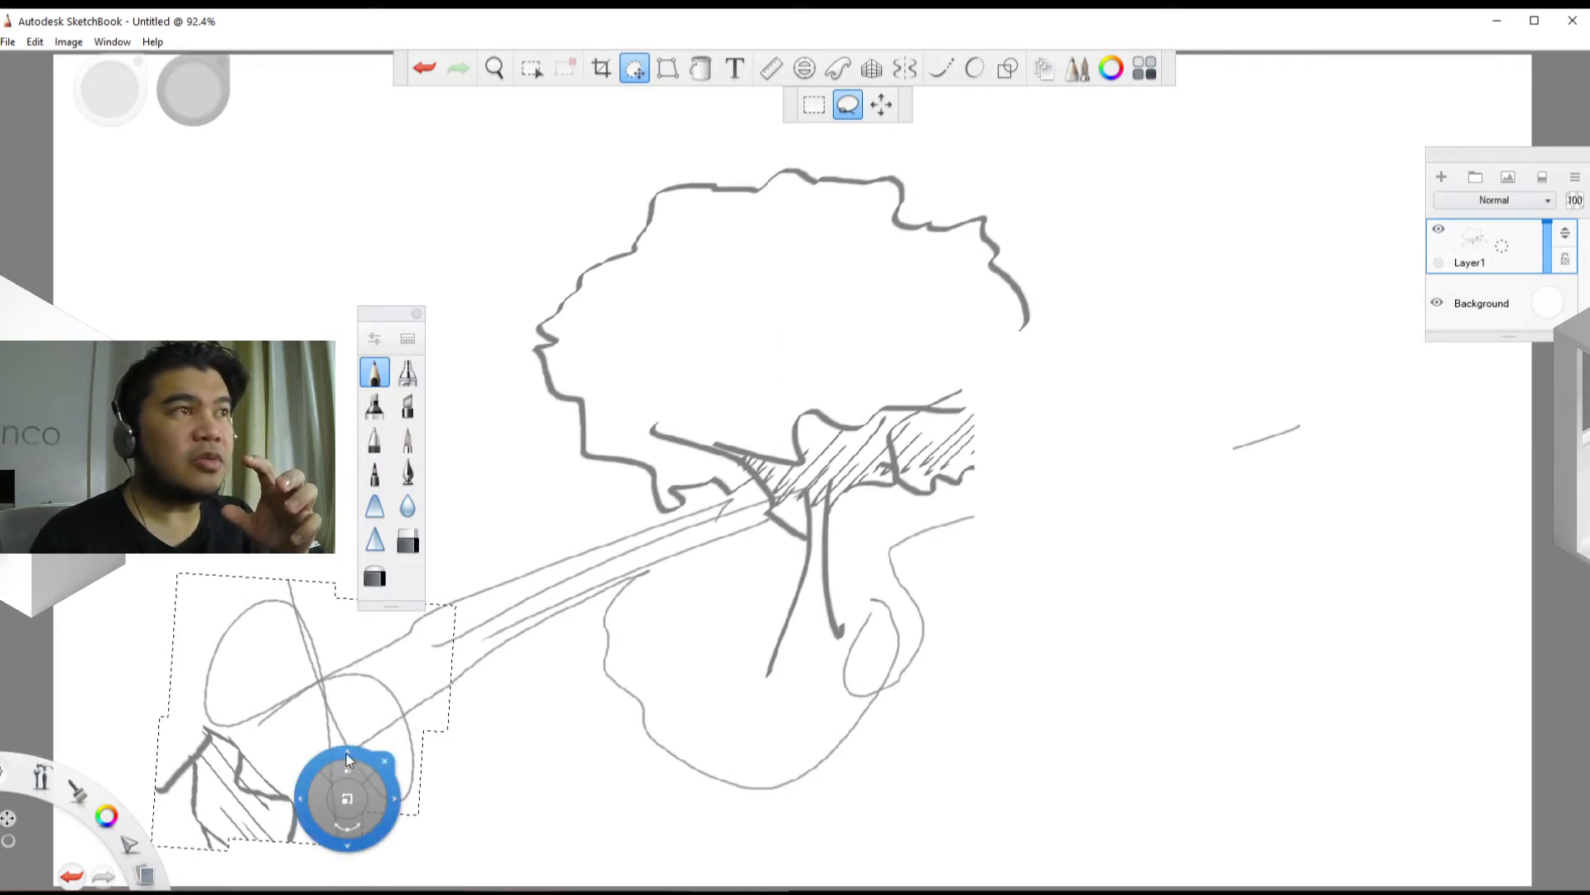
mouse_move(346, 753)
mouse_down()
mouse_move(987, 646)
mouse_move(1129, 533)
mouse_move(1124, 518)
mouse_up()
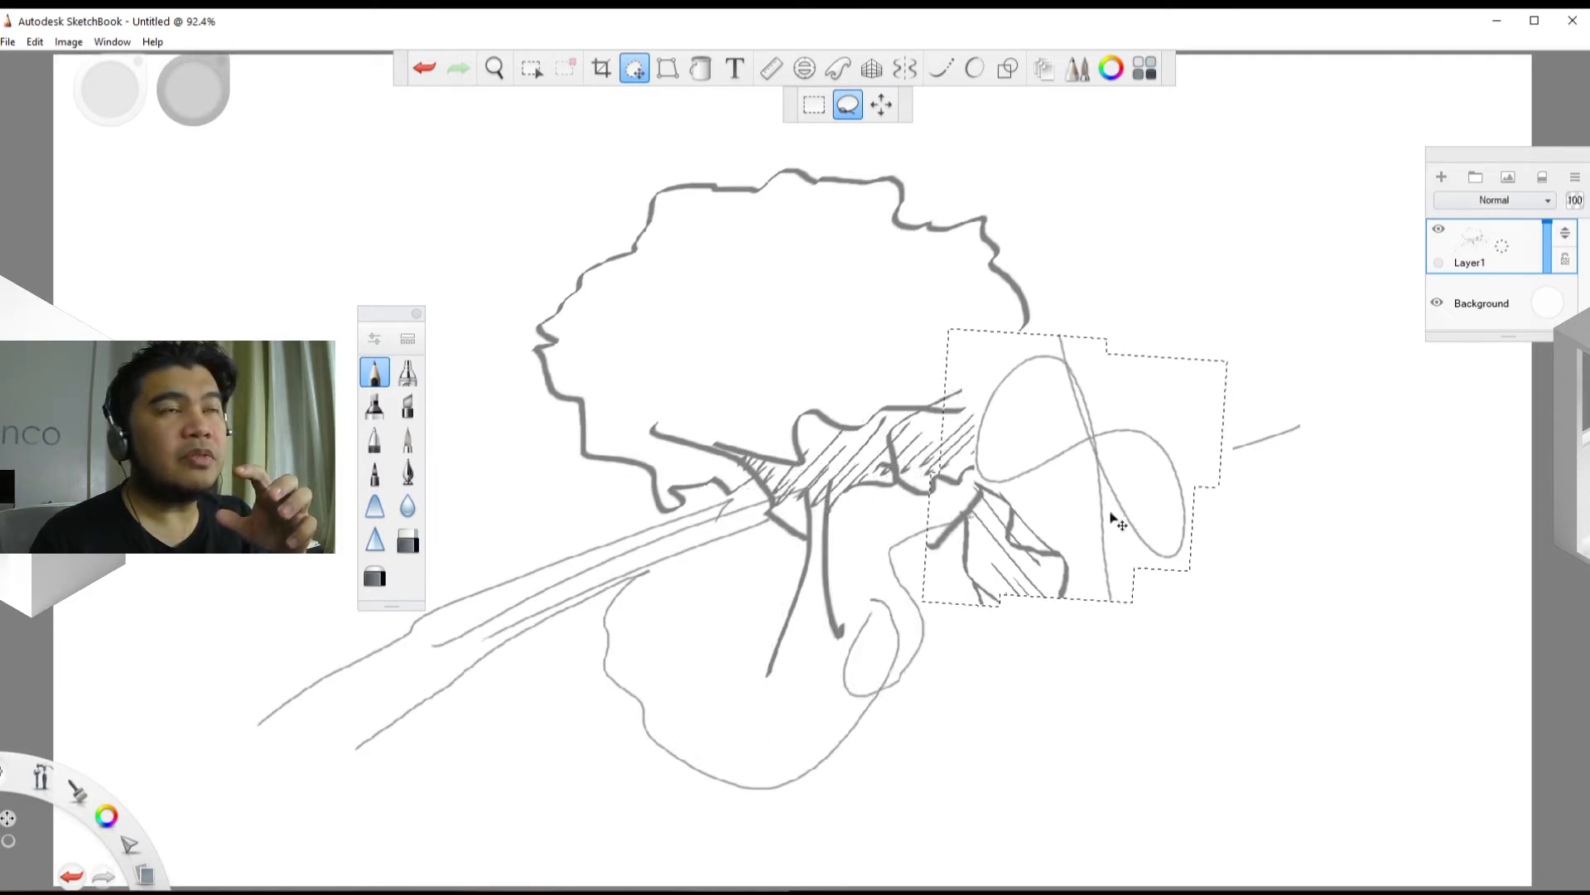
click(1148, 578)
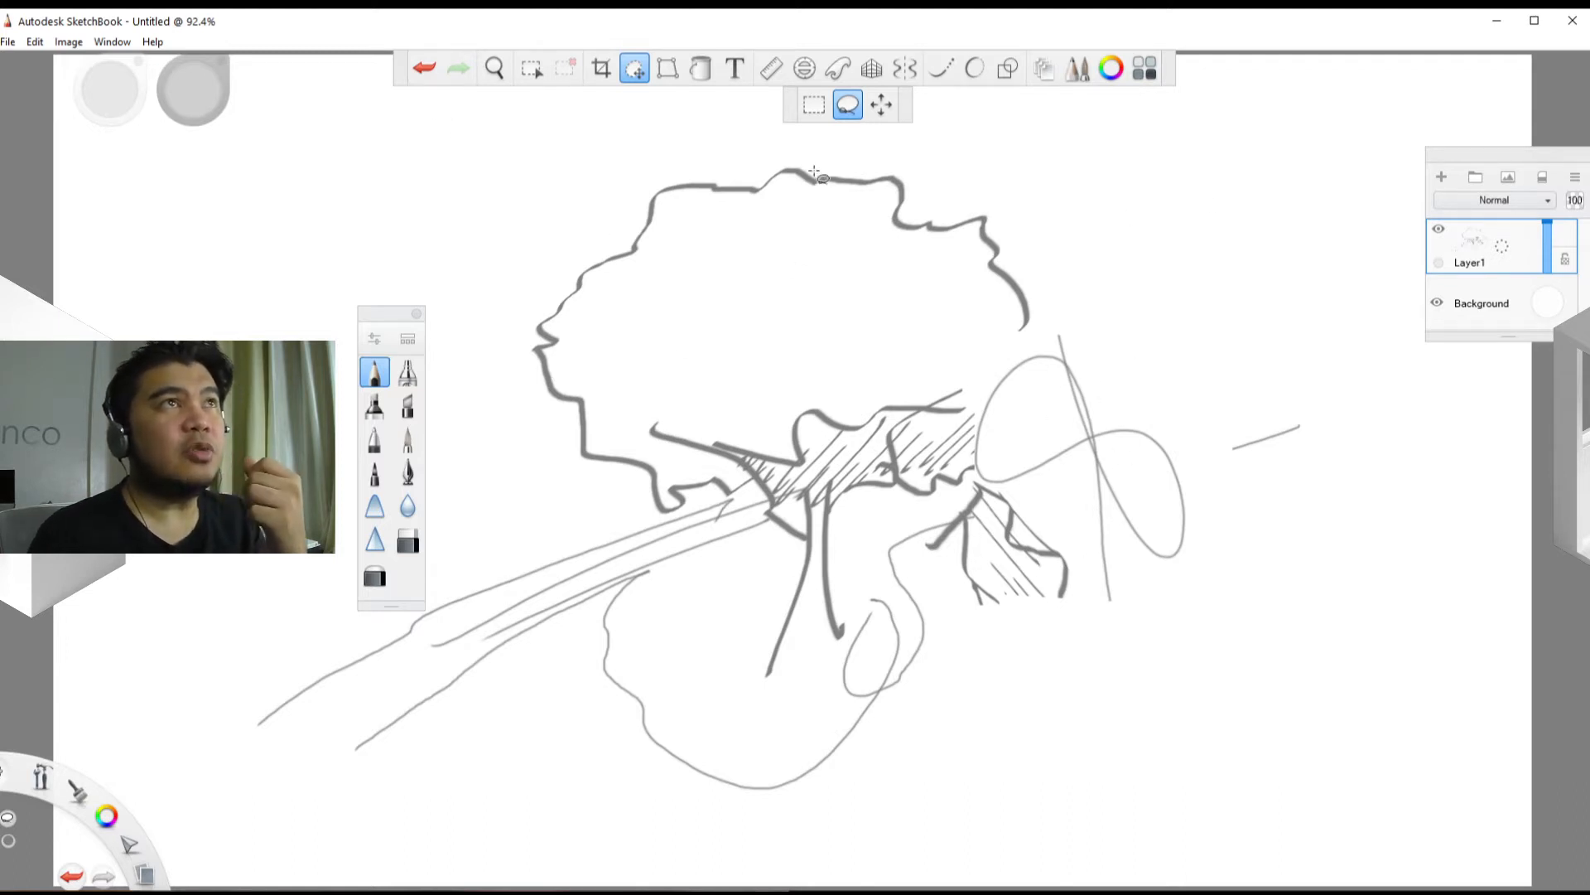
Step: Crop the canvas to 987 × 640 px around the tree and undo the crop
click(602, 79)
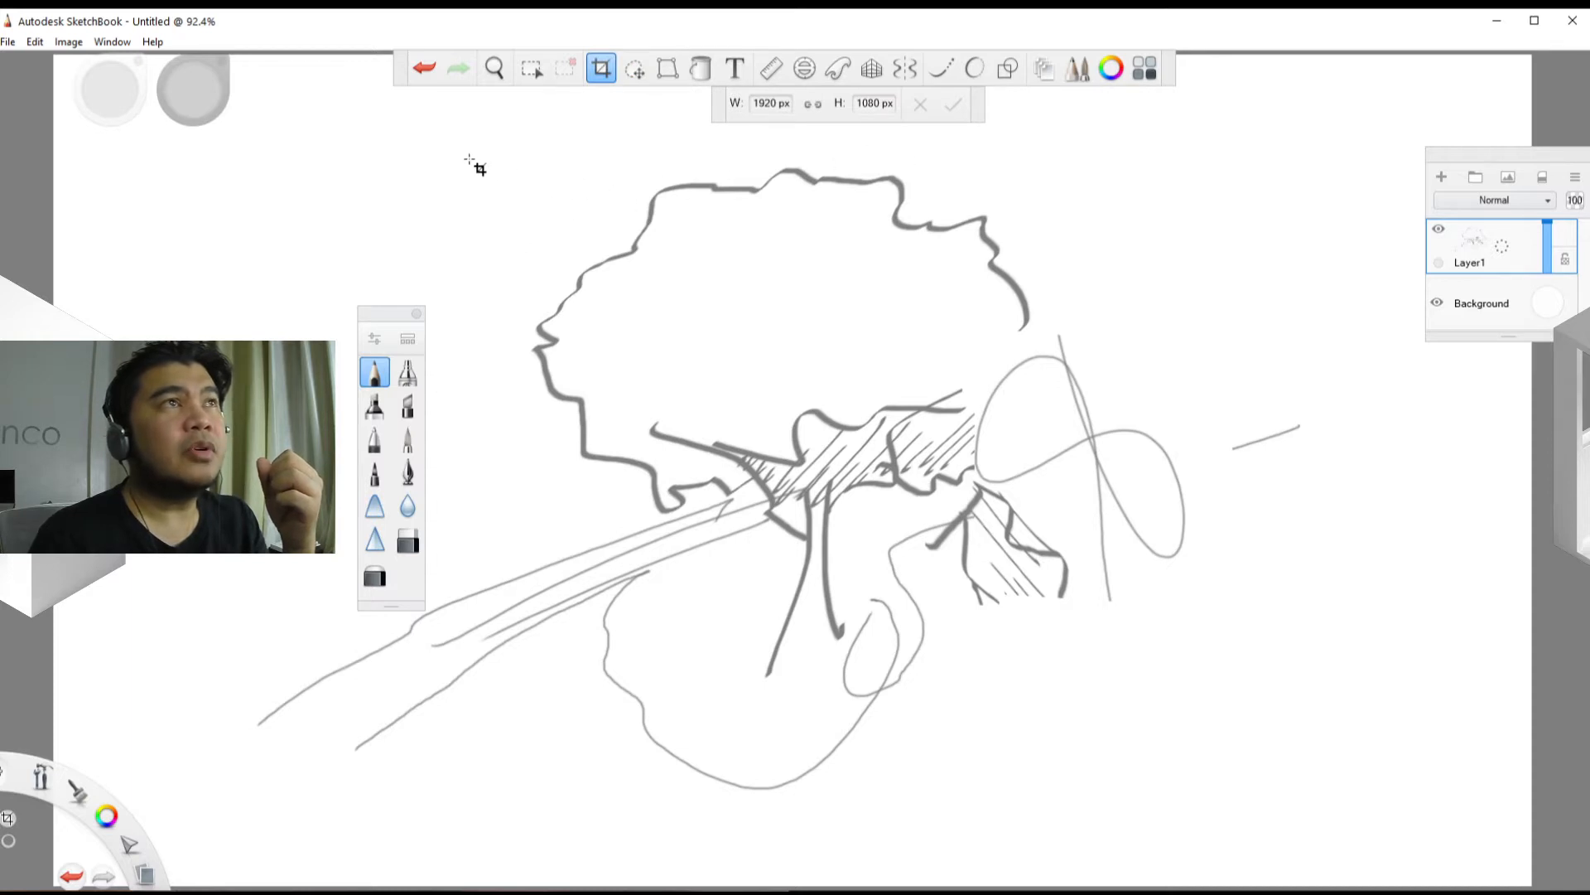
drag(474, 157, 1234, 650)
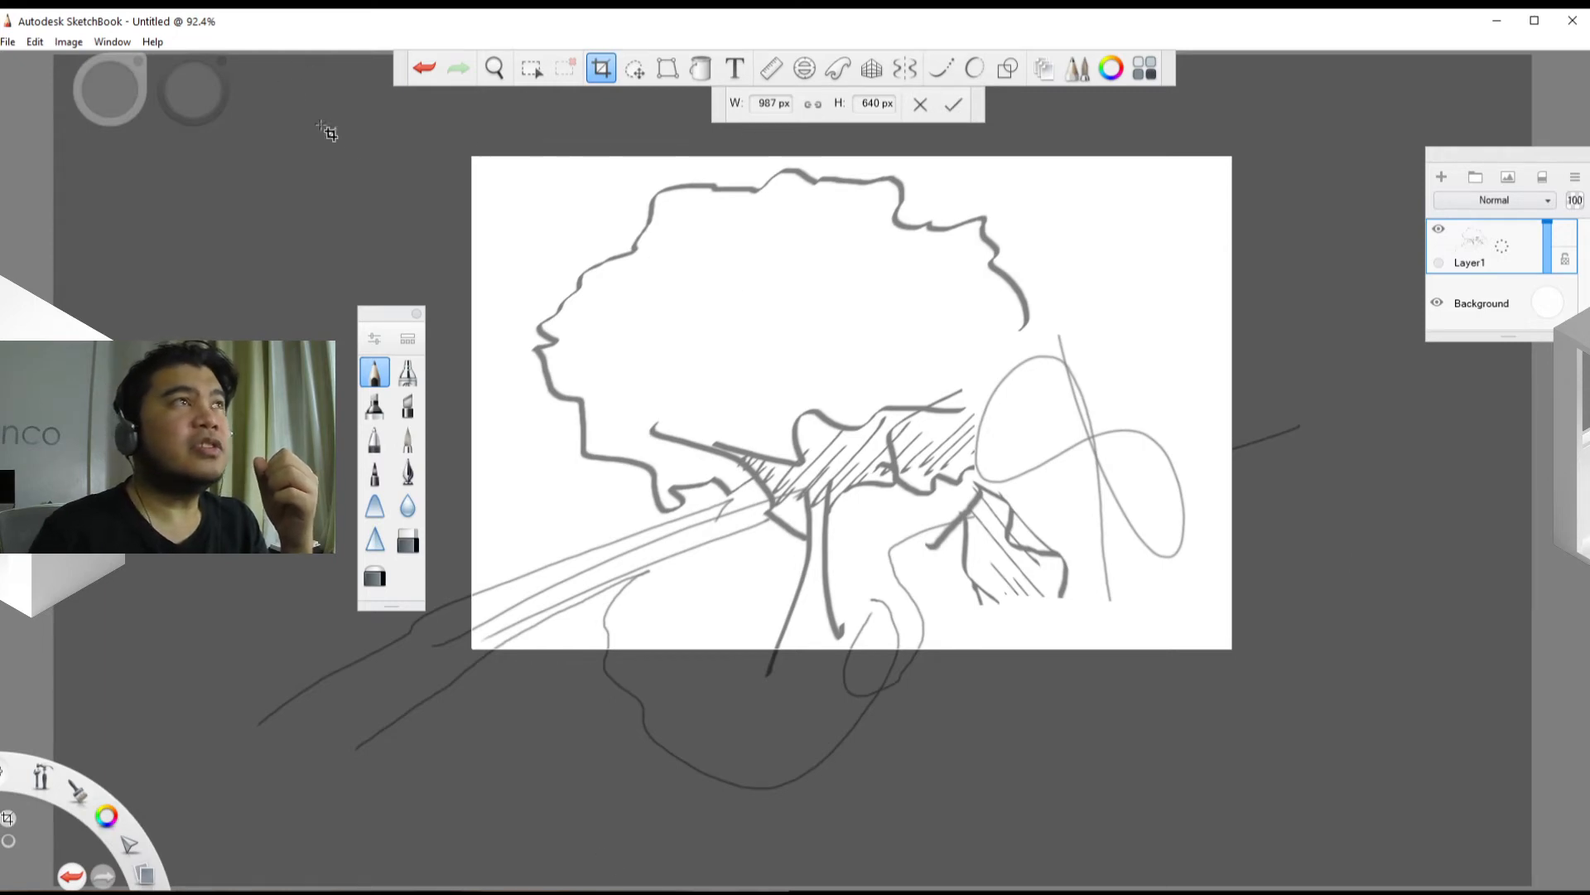
click(953, 106)
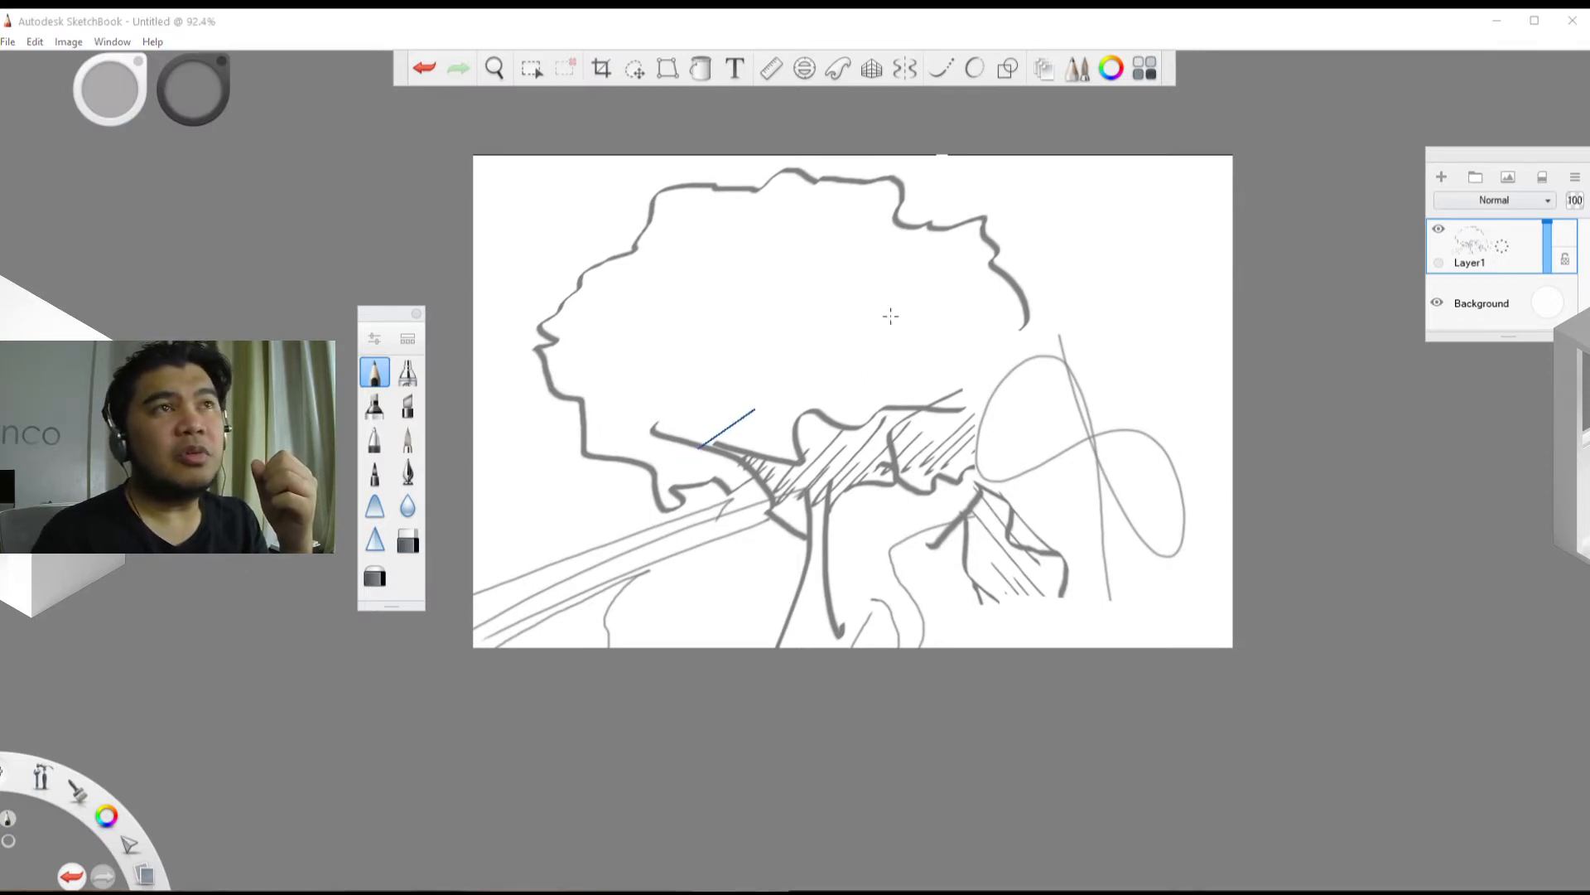
scroll(867, 298, up, 3)
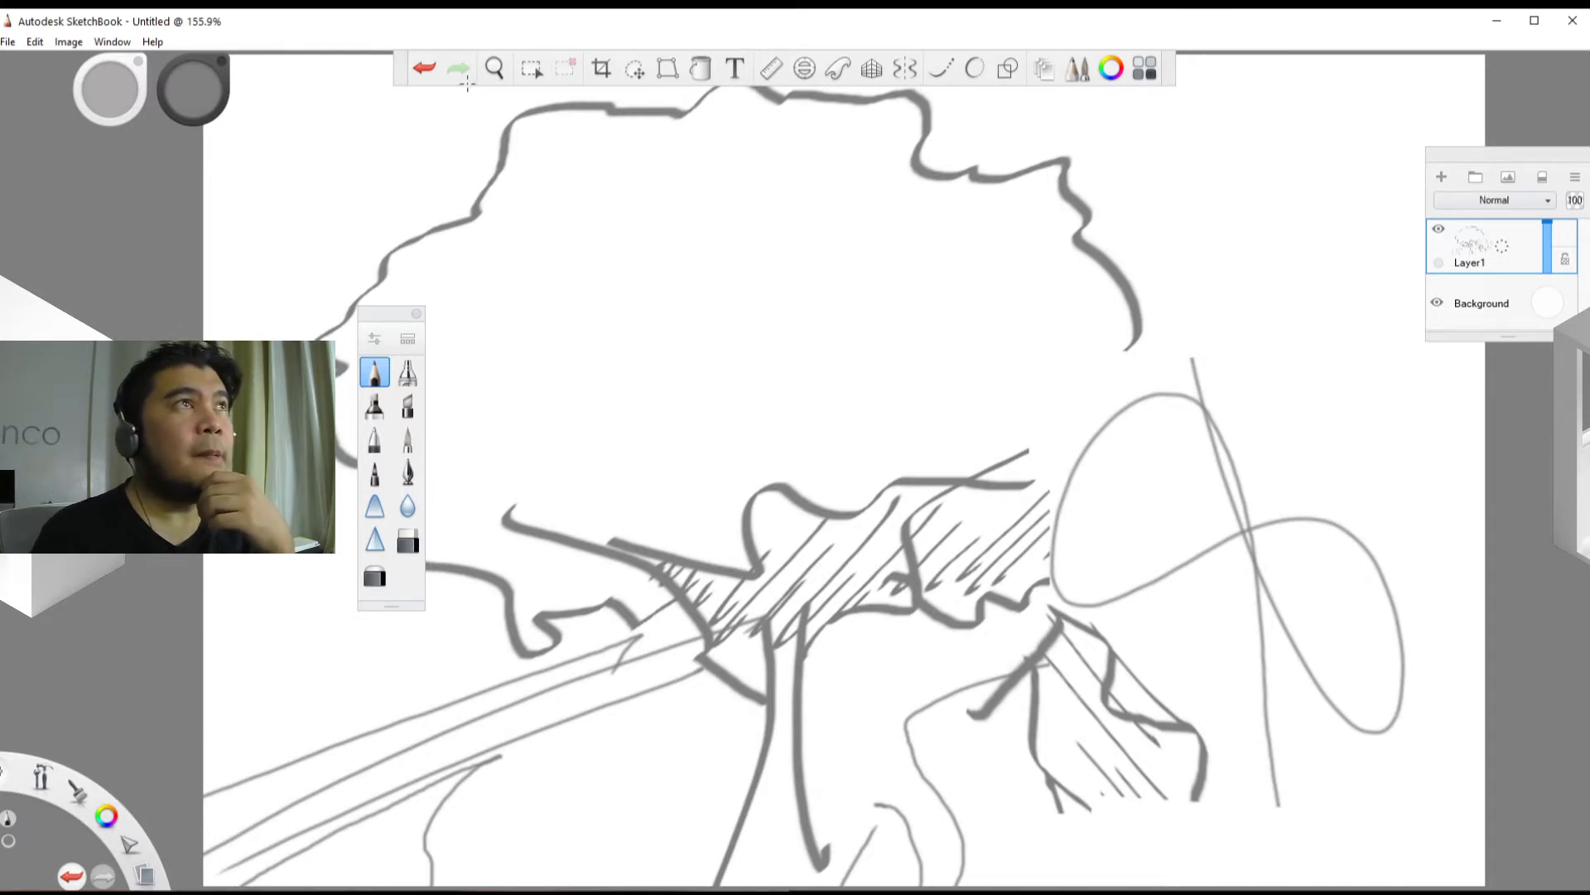
click(424, 70)
right_click(609, 461)
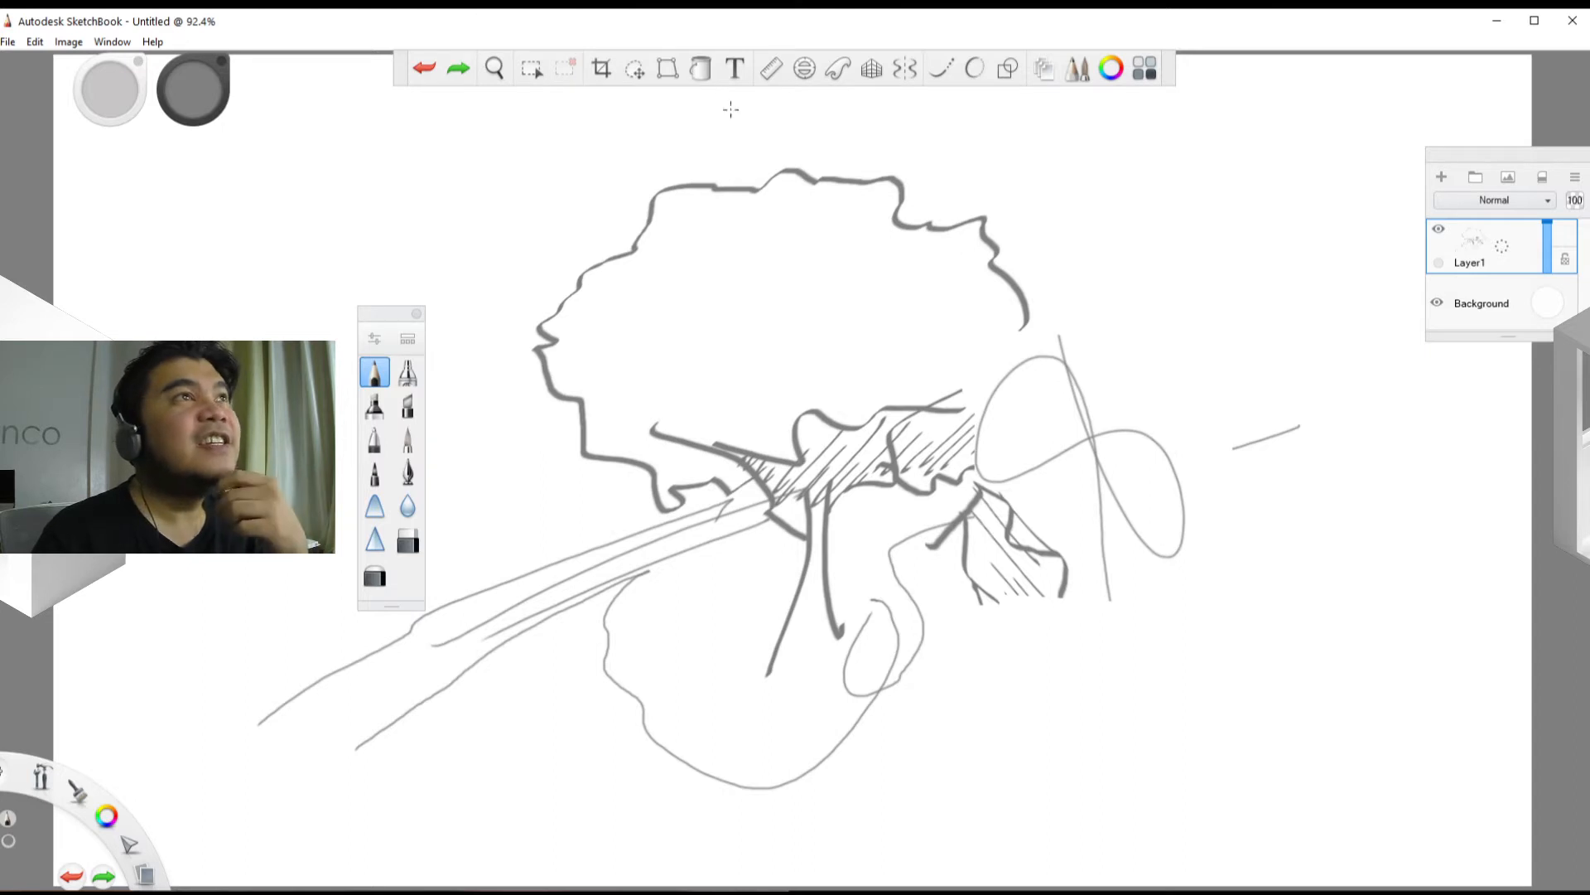
Step: Distort the tree drawing by pulling both upper corners and the lower-left corner inward, then shift the perspective centre within the frame
click(664, 75)
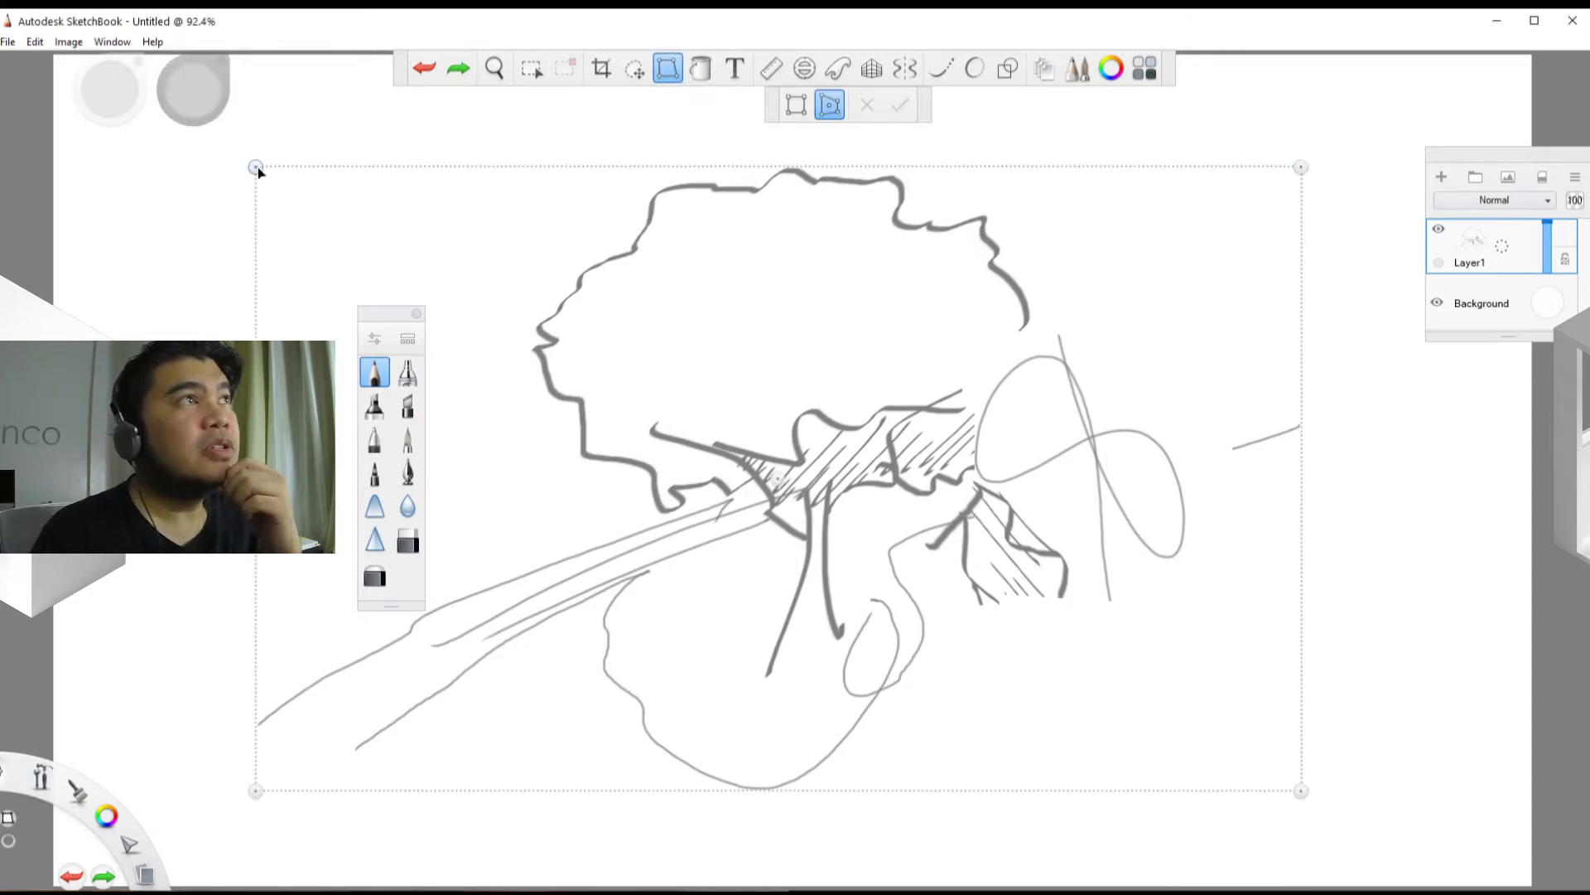
mouse_move(257, 168)
mouse_down()
mouse_move(380, 220)
mouse_move(381, 253)
mouse_move(431, 319)
mouse_move(365, 330)
mouse_move(373, 273)
mouse_move(365, 337)
mouse_move(454, 323)
mouse_move(401, 309)
mouse_move(469, 359)
mouse_move(482, 336)
mouse_move(491, 357)
mouse_up()
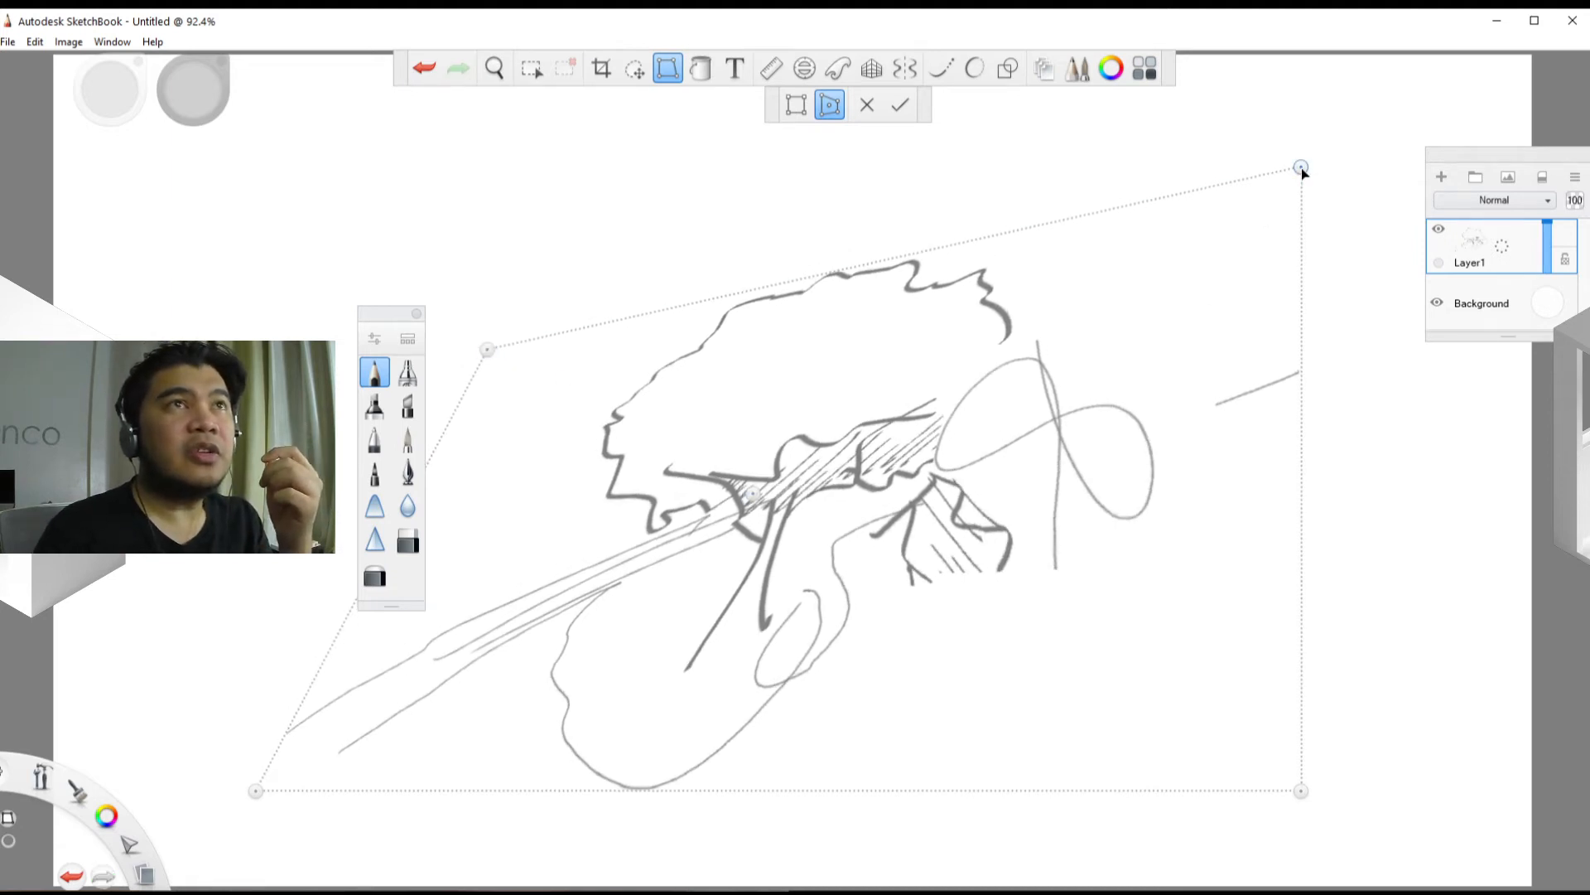
drag(1301, 168, 1190, 247)
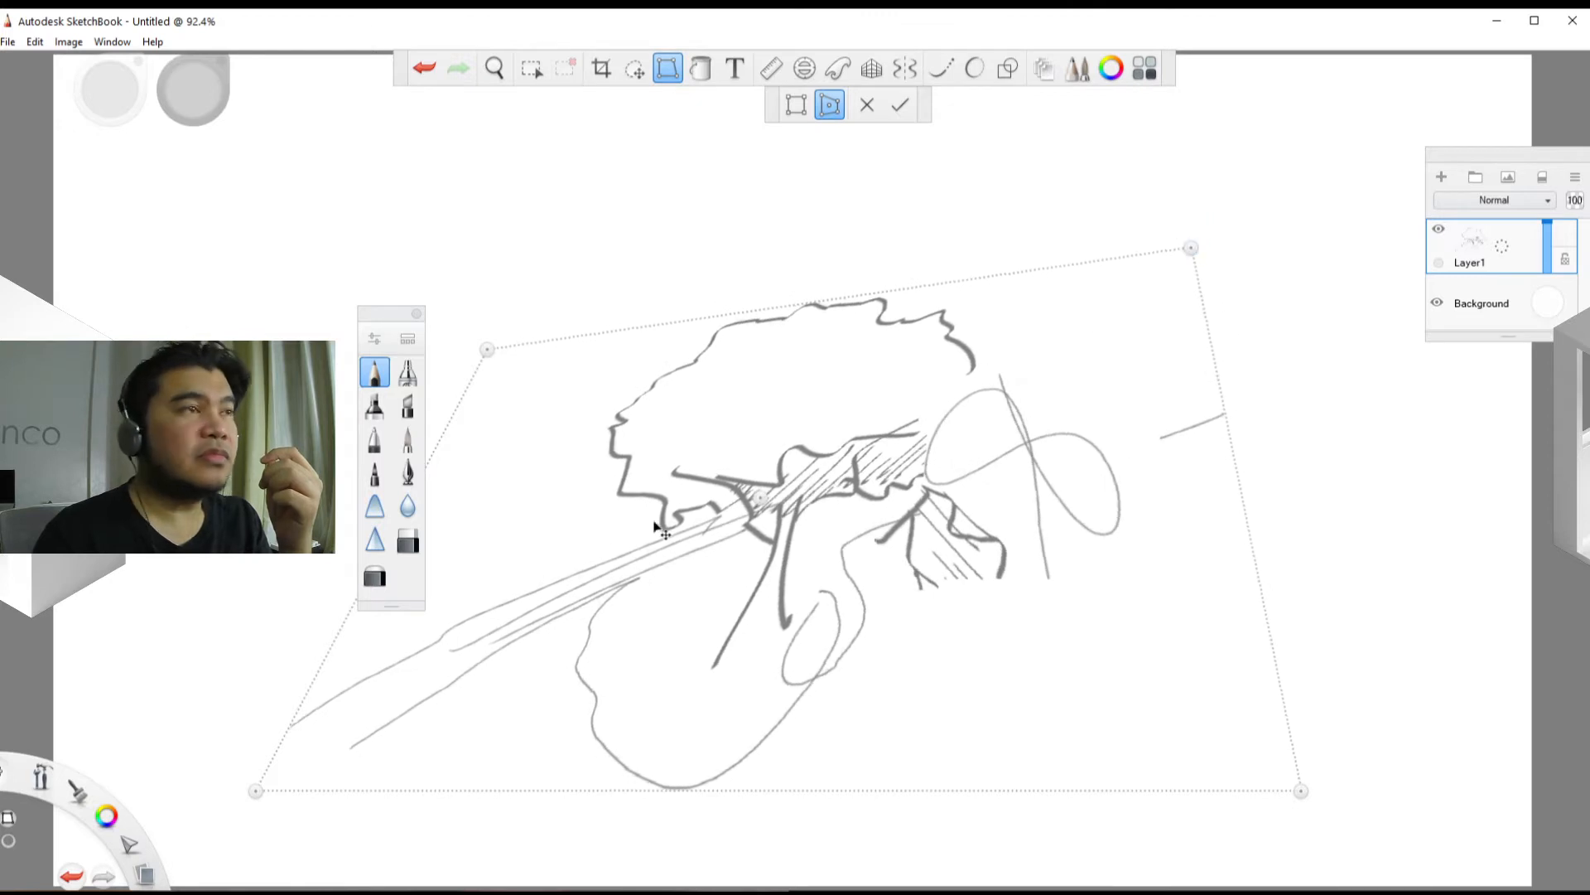
mouse_move(255, 791)
mouse_down()
mouse_move(382, 767)
mouse_move(305, 805)
mouse_up()
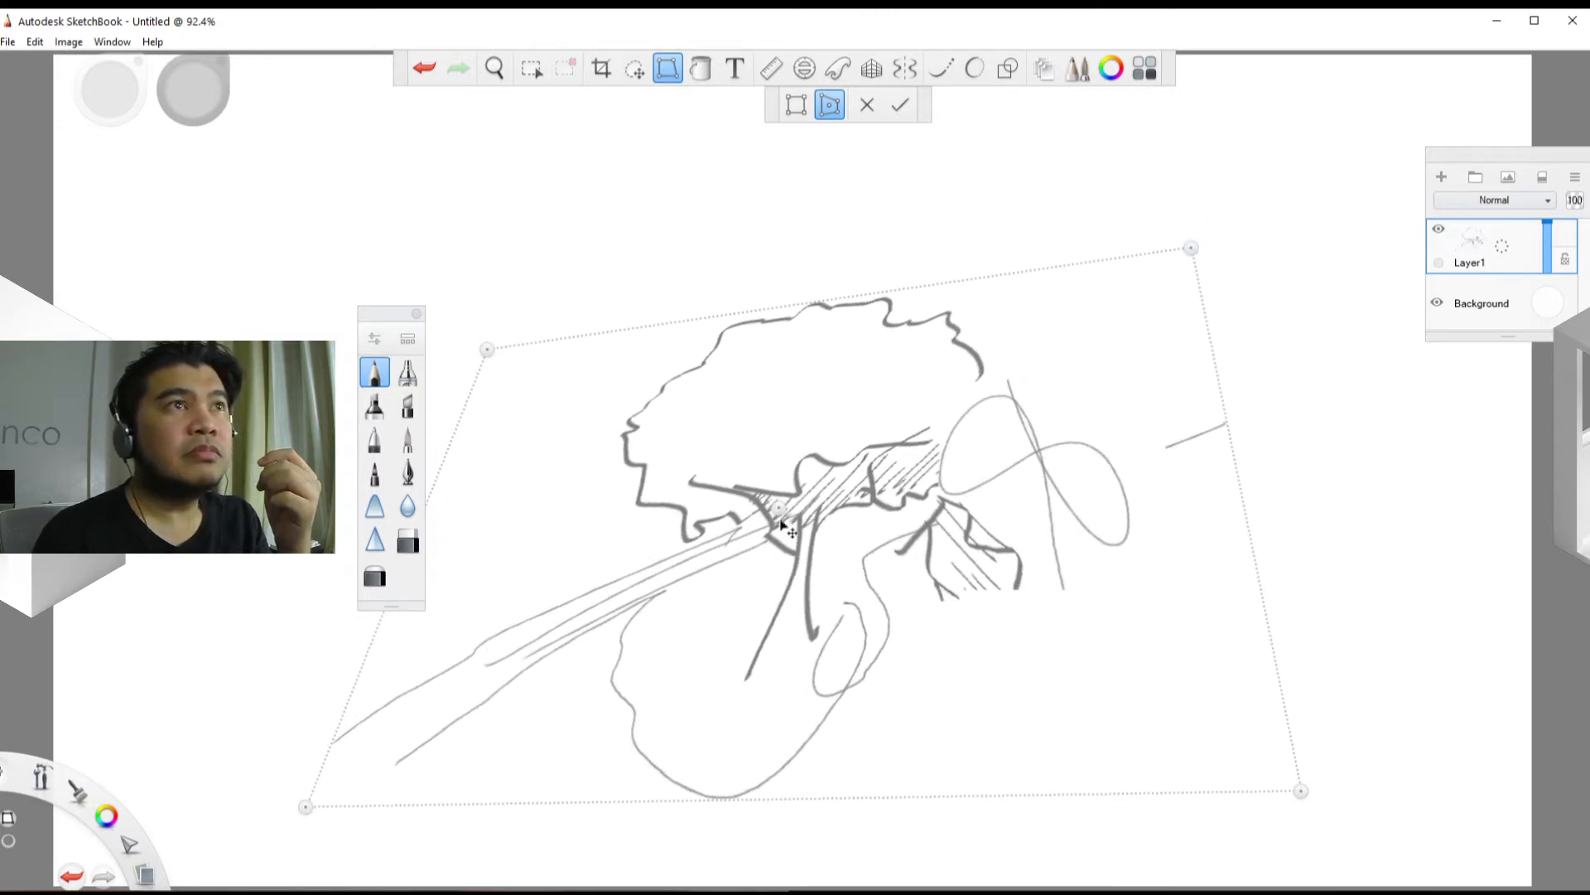
mouse_move(776, 507)
mouse_down()
mouse_move(731, 528)
mouse_move(980, 580)
mouse_move(829, 563)
mouse_move(729, 513)
mouse_move(905, 465)
mouse_move(952, 530)
mouse_move(729, 538)
mouse_move(829, 547)
mouse_move(787, 559)
mouse_move(654, 509)
mouse_up()
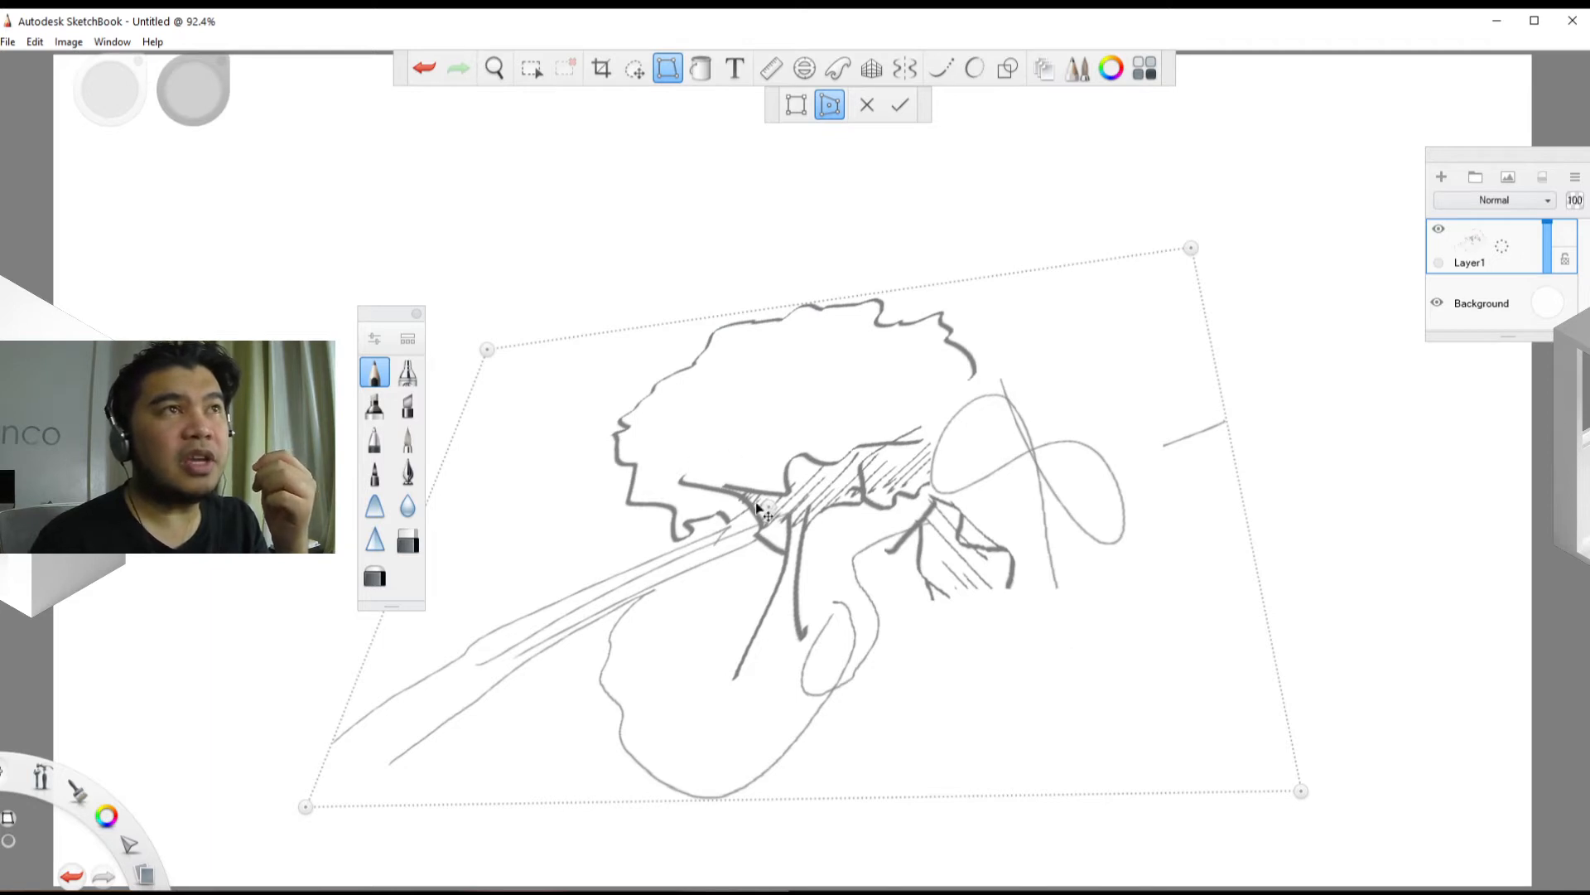
mouse_move(769, 514)
mouse_down()
mouse_move(779, 522)
mouse_move(783, 493)
mouse_move(770, 472)
mouse_move(729, 563)
mouse_move(746, 505)
mouse_move(908, 485)
mouse_move(919, 530)
mouse_move(811, 597)
mouse_move(737, 564)
mouse_move(818, 468)
mouse_move(928, 464)
mouse_move(746, 422)
mouse_move(824, 495)
mouse_move(752, 598)
mouse_move(704, 584)
mouse_move(702, 511)
mouse_move(634, 565)
mouse_move(780, 562)
mouse_up()
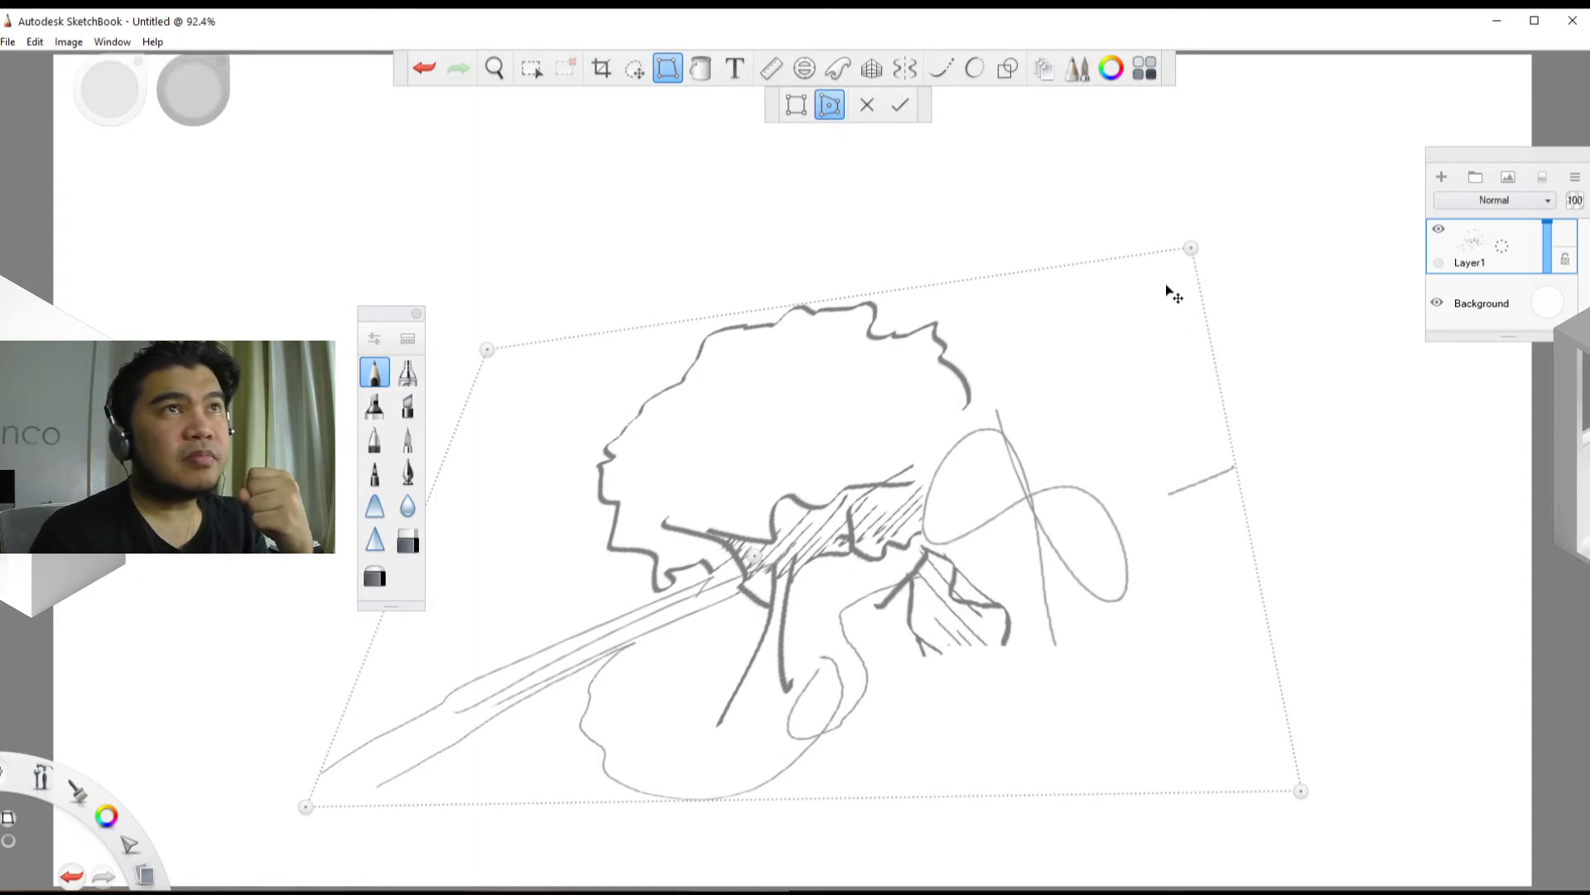
Step: Reshape the distort frame further by moving its right and top edges and pulling the upper-right corner inward, then shift the whole drawing upward
drag(1190, 247, 1138, 300)
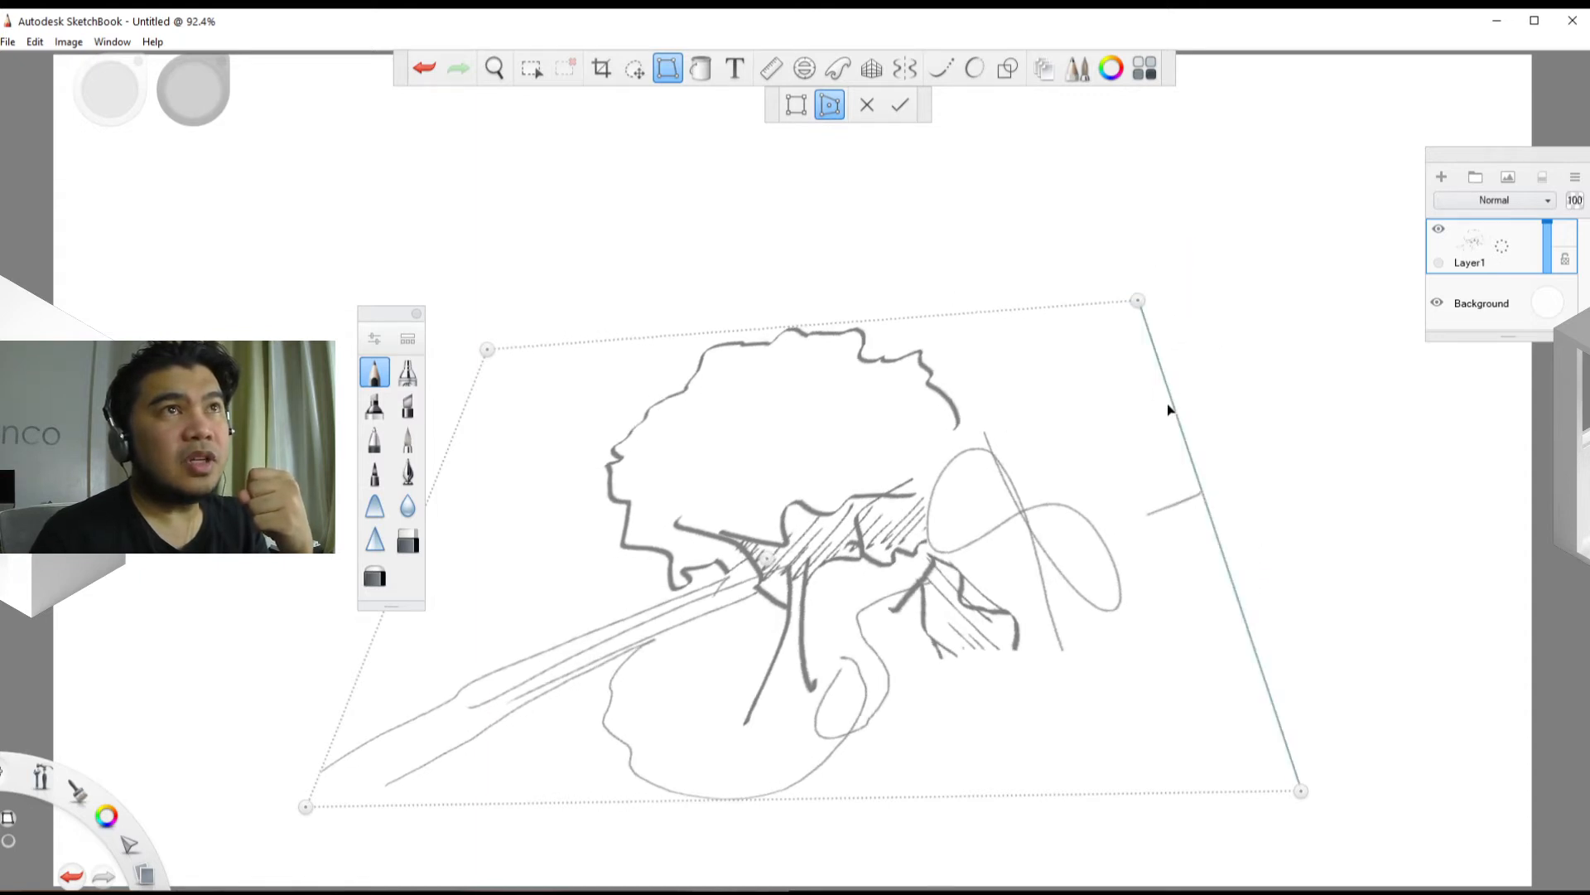
mouse_move(1169, 407)
mouse_down()
mouse_move(1082, 415)
mouse_move(1169, 411)
mouse_up()
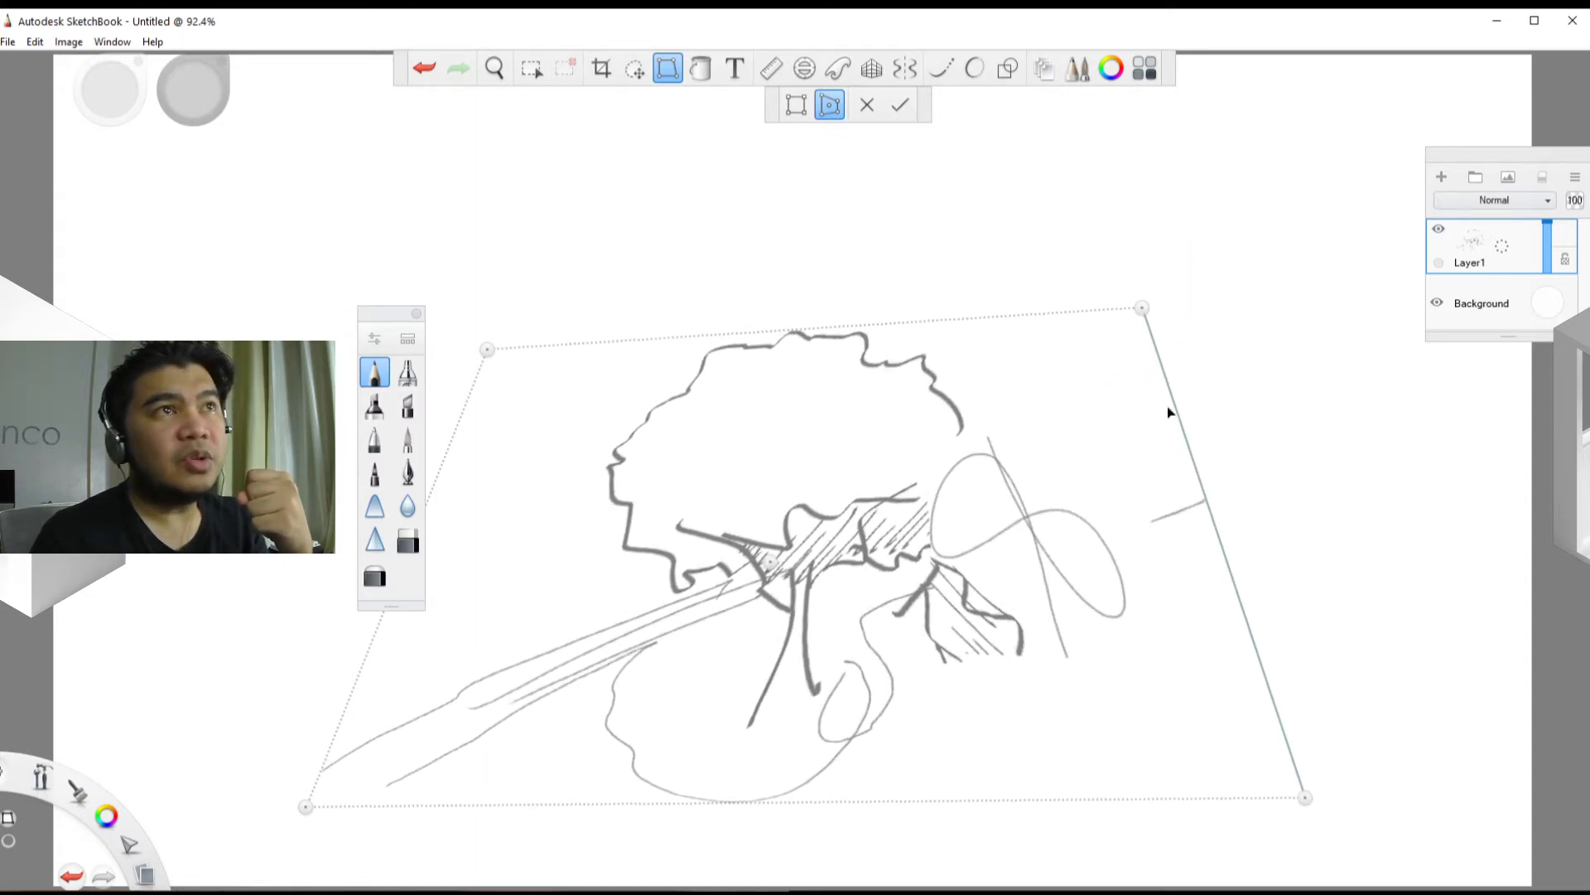
drag(962, 312, 965, 263)
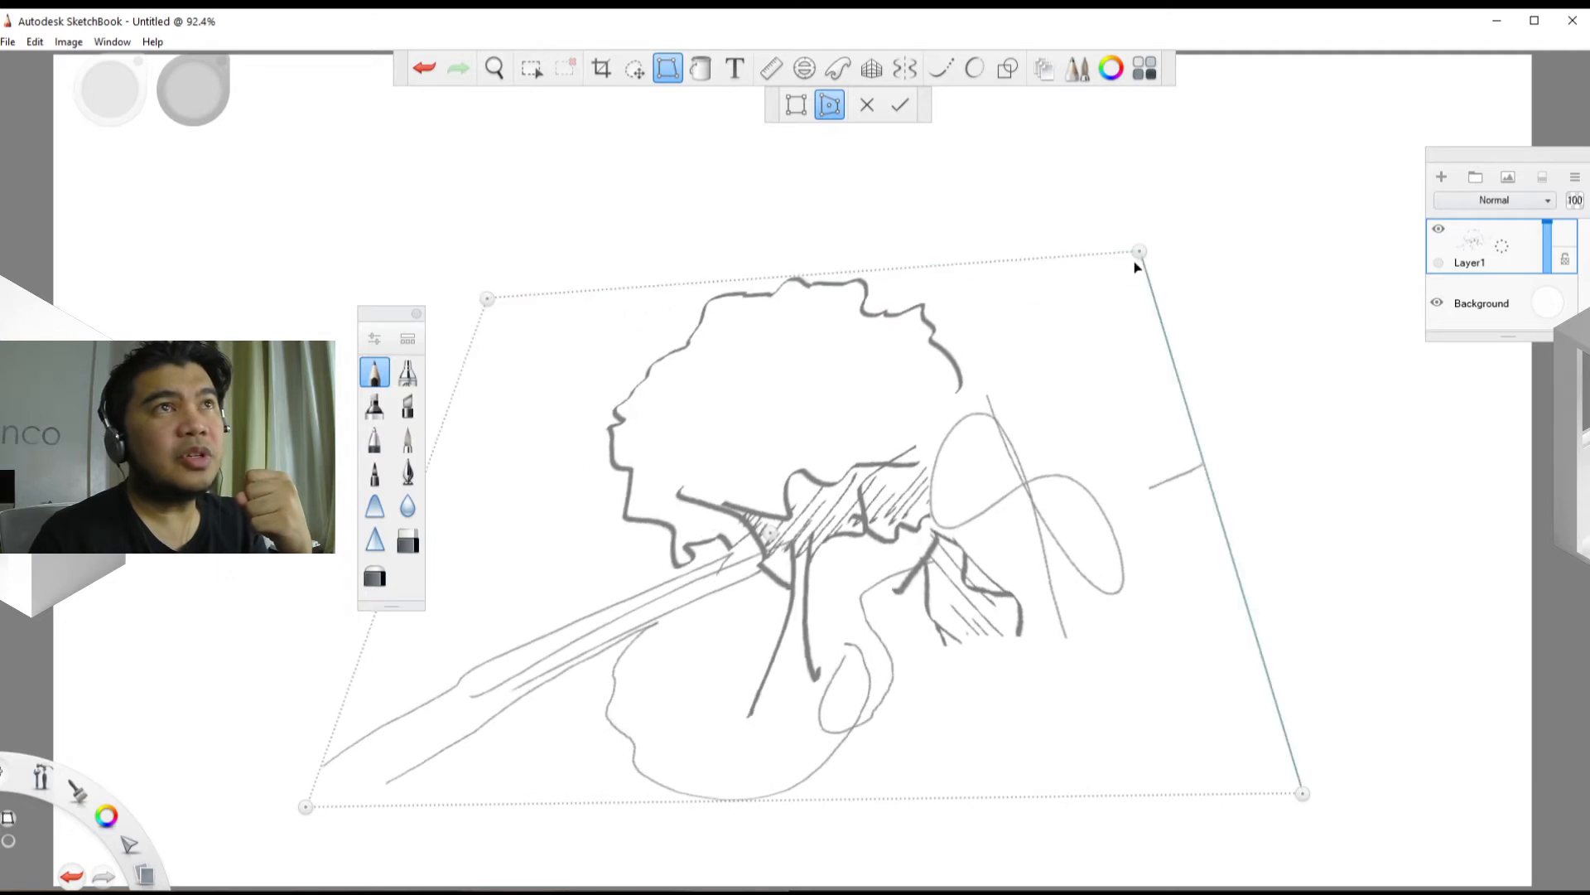
drag(1137, 267, 1024, 368)
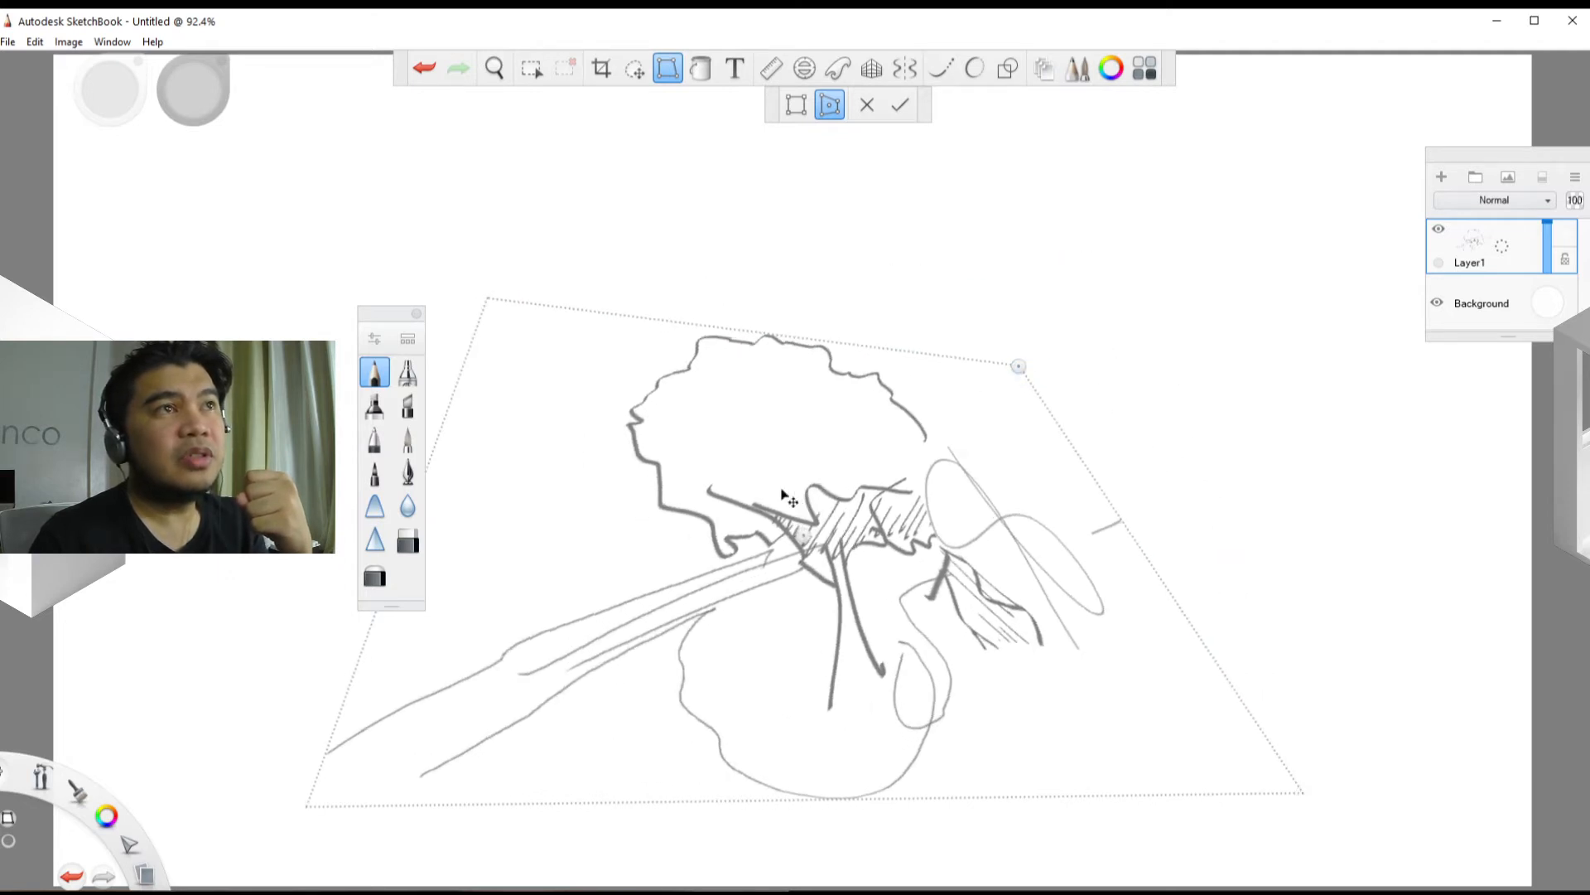
mouse_move(783, 495)
mouse_down()
mouse_move(654, 479)
mouse_move(832, 460)
mouse_move(816, 479)
mouse_move(737, 492)
mouse_move(878, 463)
mouse_move(877, 439)
mouse_move(814, 497)
mouse_move(920, 489)
mouse_move(820, 498)
mouse_up()
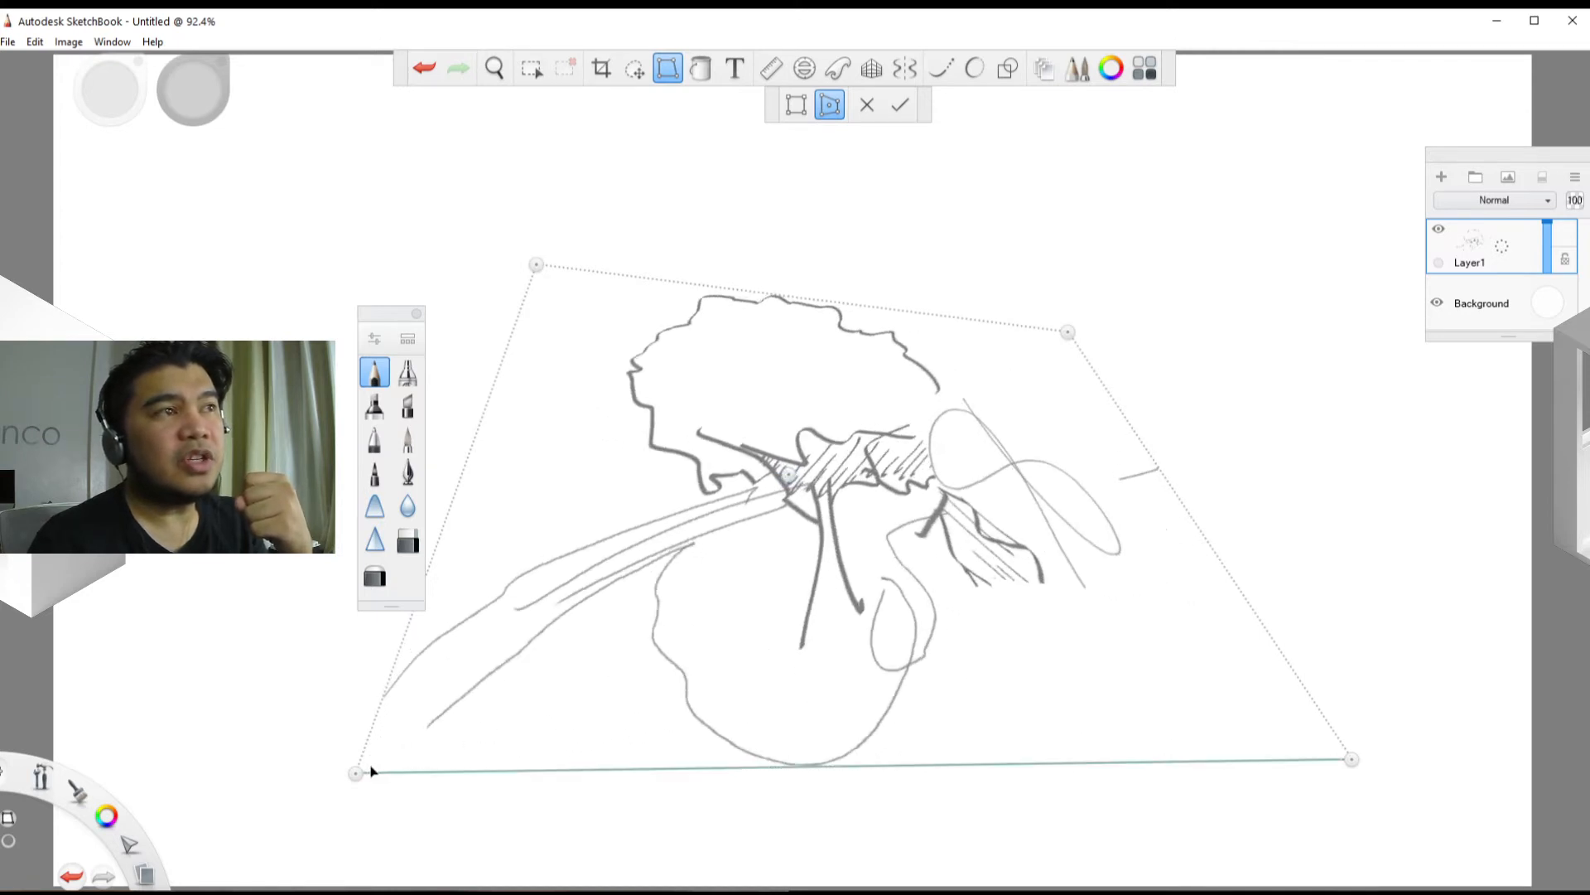
Step: Pull in the frame's lower-left corner, rotate the drawing about half a turn until the tree is upside down, and apply the distortion
drag(356, 771, 397, 748)
mouse_move(434, 729)
mouse_down()
mouse_move(489, 760)
mouse_move(490, 696)
mouse_move(430, 710)
mouse_move(483, 767)
mouse_move(646, 775)
mouse_move(873, 746)
mouse_move(1154, 657)
mouse_move(1228, 533)
mouse_move(1225, 462)
mouse_move(1085, 507)
mouse_up()
drag(944, 526, 866, 540)
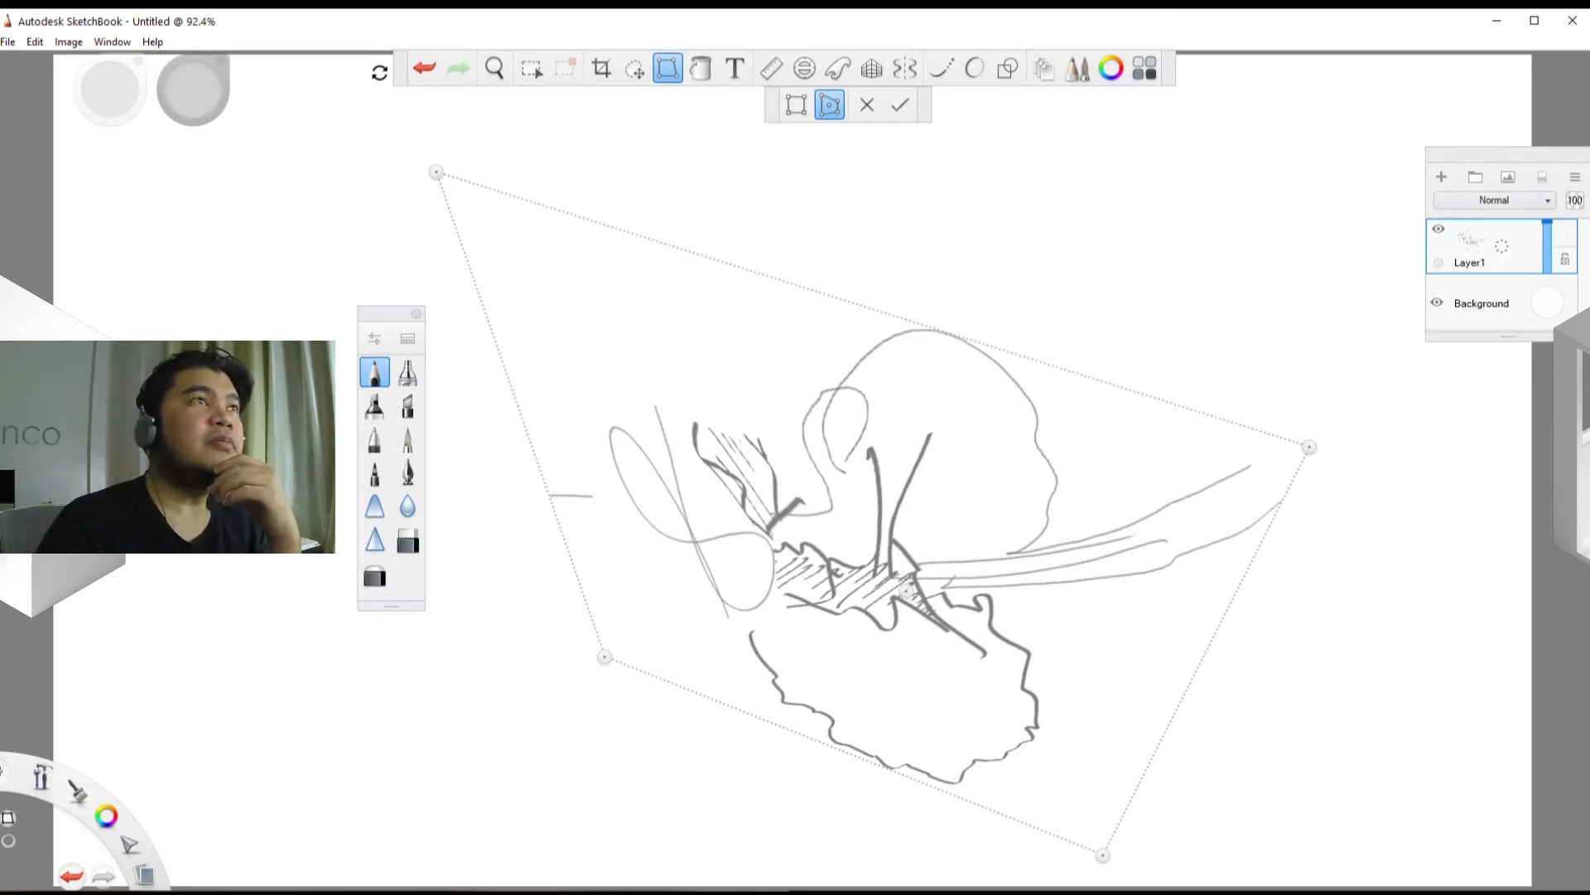
click(900, 106)
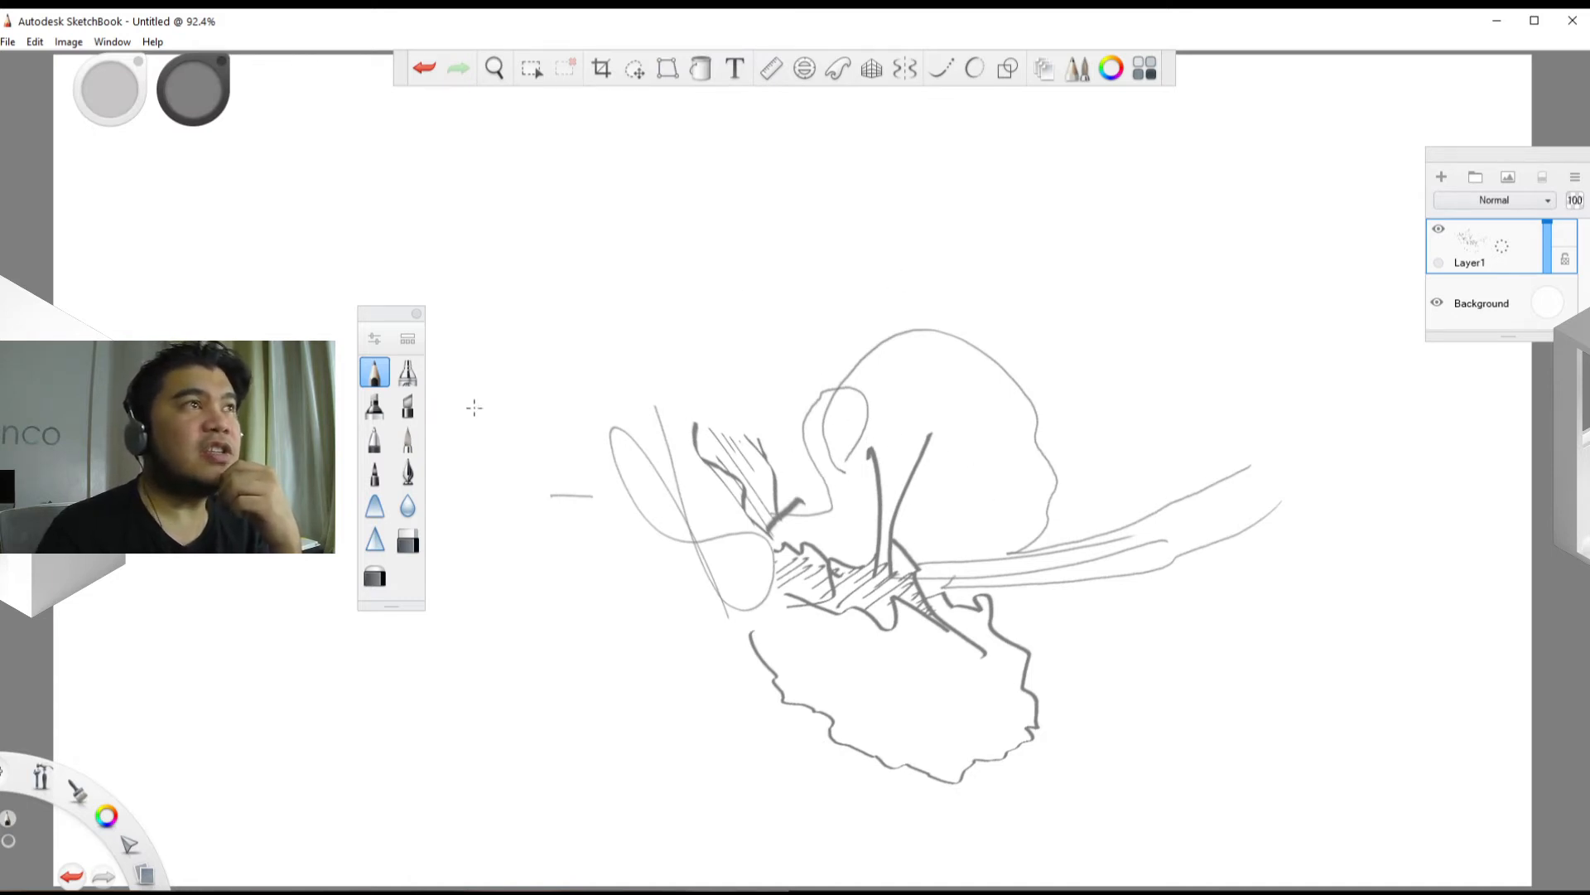
Step: Switch to a thicker brush and draw strokes across the loops, trunk, long branch lines and crown opening to close off areas for filling
click(409, 405)
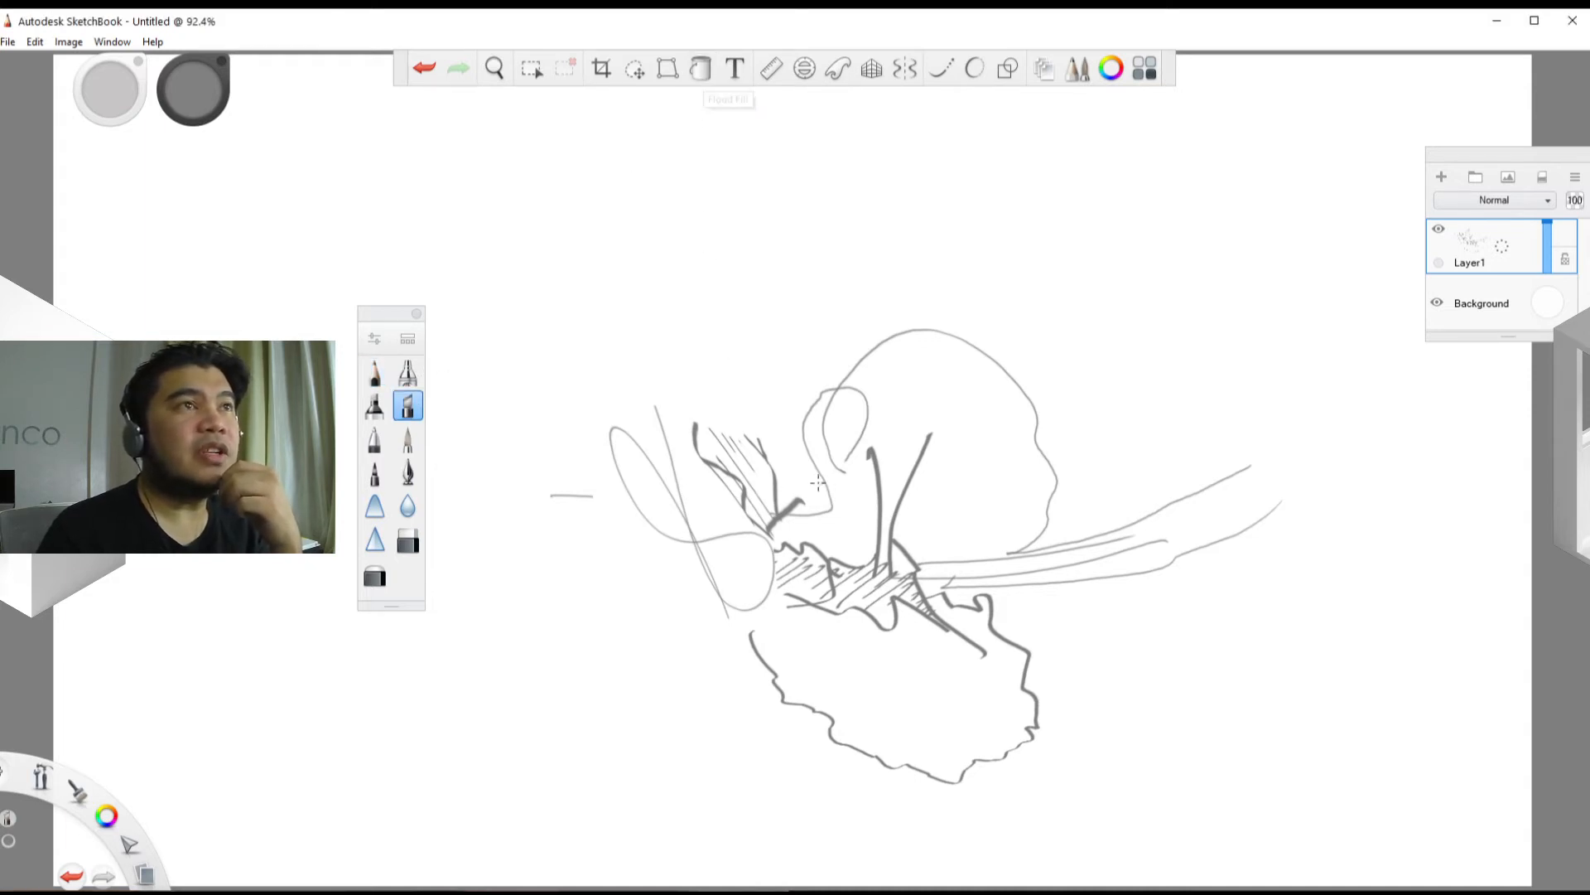
mouse_move(801, 478)
mouse_down()
mouse_move(897, 440)
mouse_move(982, 442)
mouse_up()
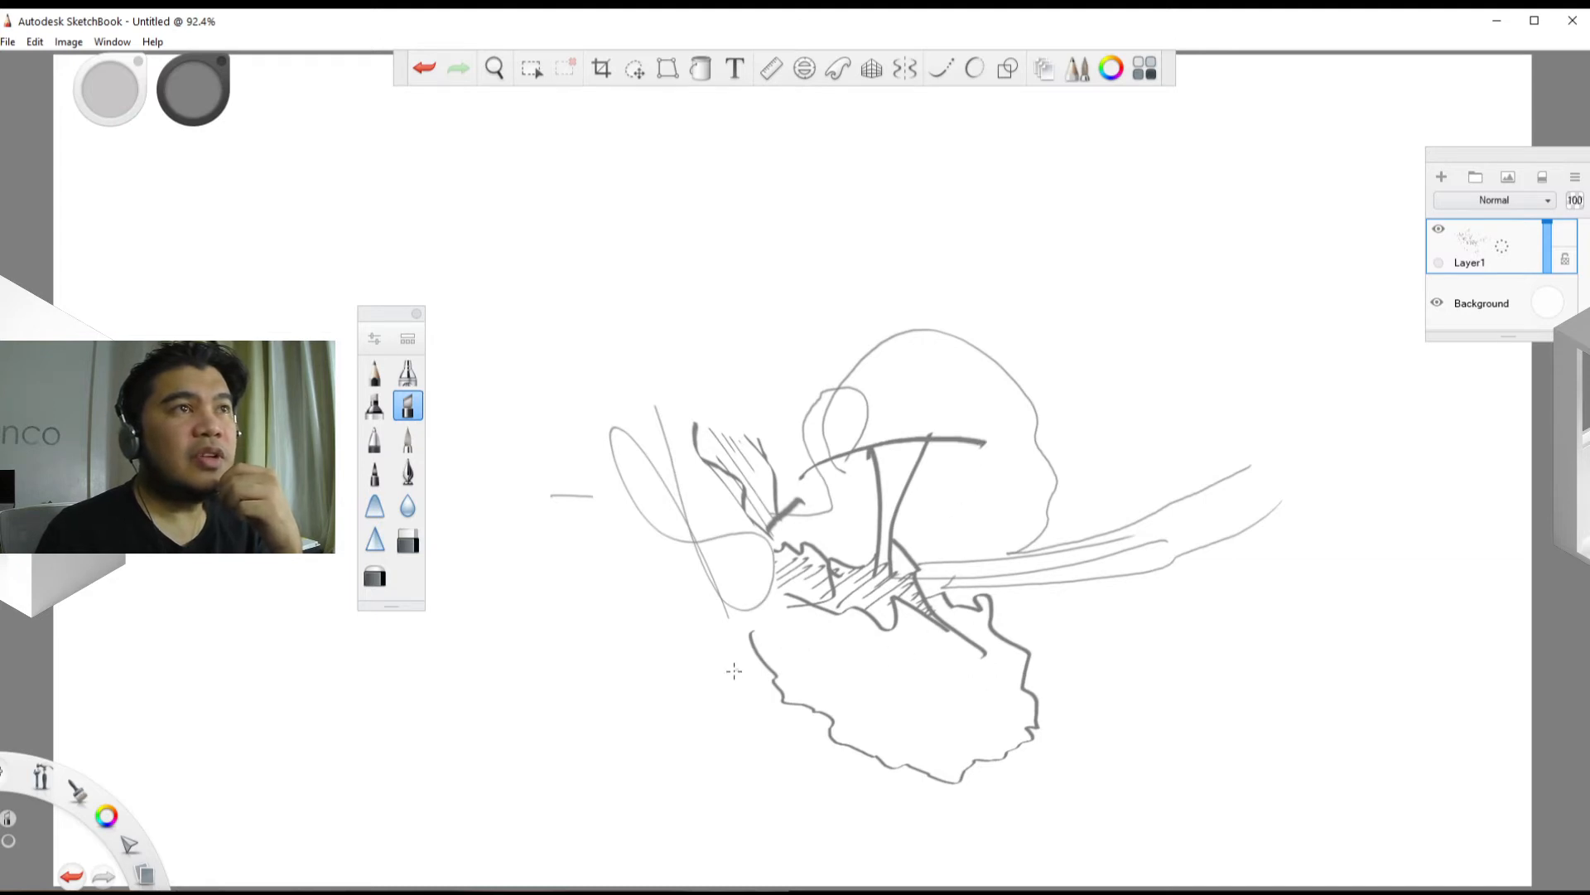
mouse_move(727, 675)
mouse_down()
mouse_move(818, 623)
mouse_move(840, 586)
mouse_up()
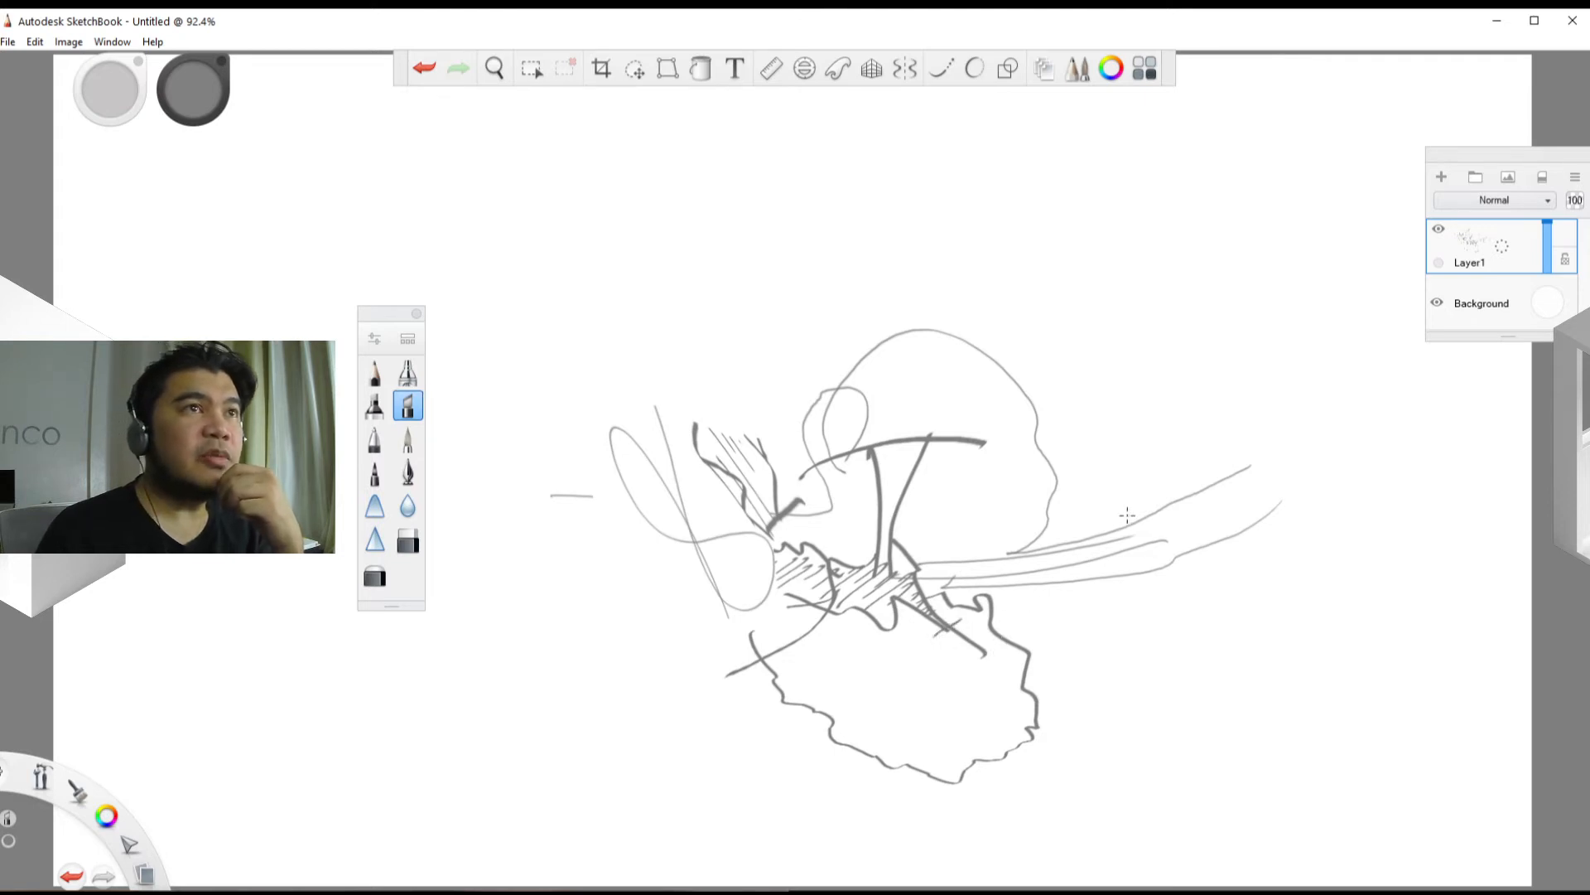
drag(1128, 516, 1128, 599)
drag(1016, 527, 993, 598)
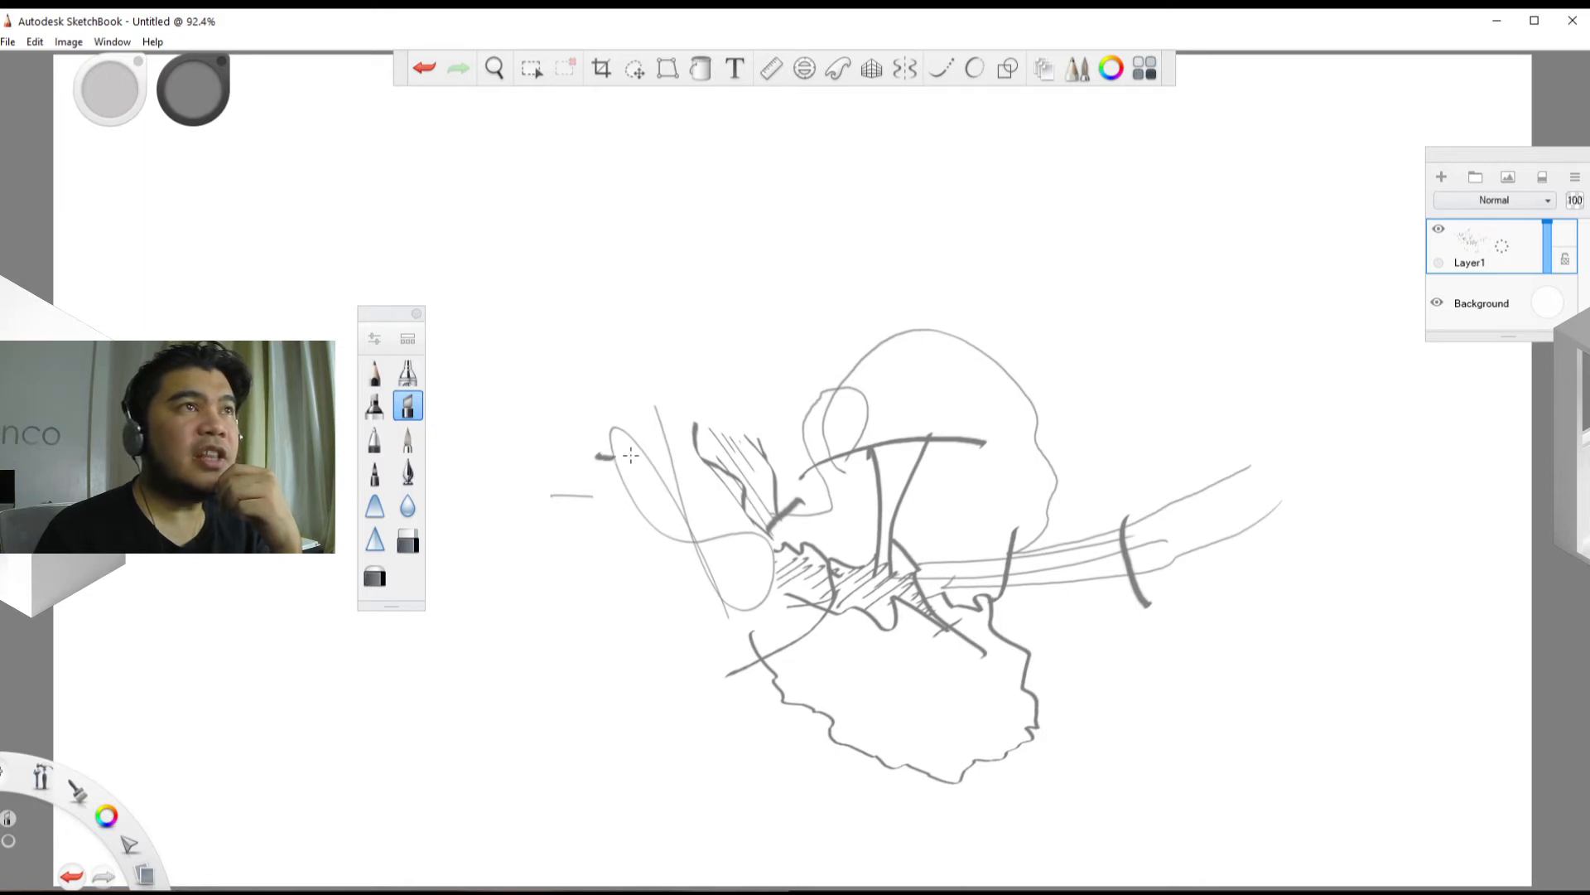
drag(630, 455, 713, 409)
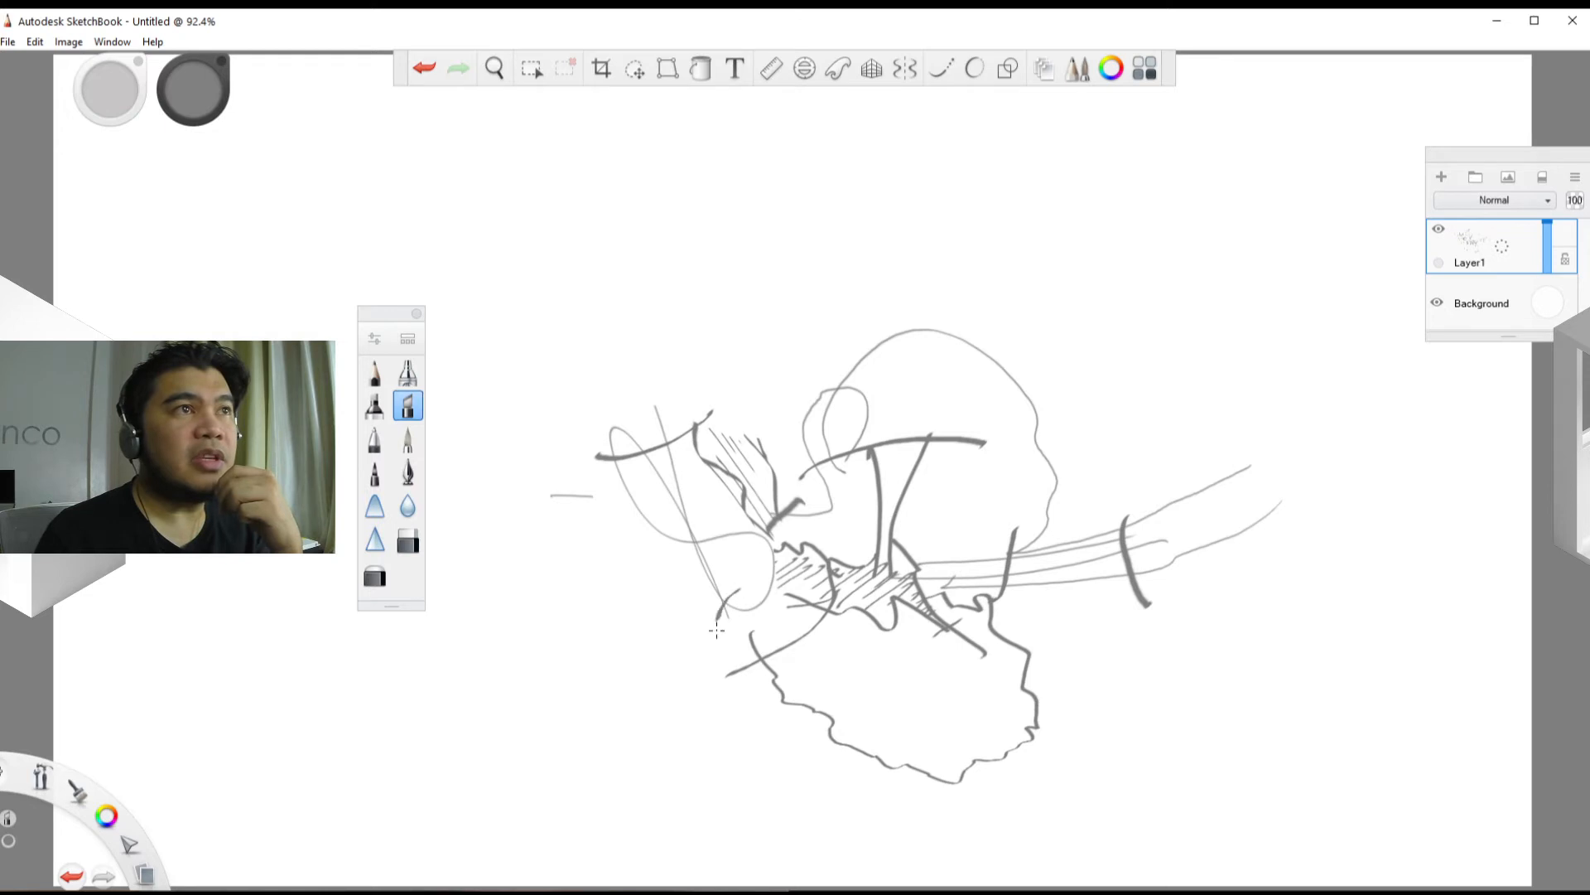
mouse_move(716, 631)
mouse_down()
mouse_move(727, 667)
mouse_move(773, 673)
mouse_up()
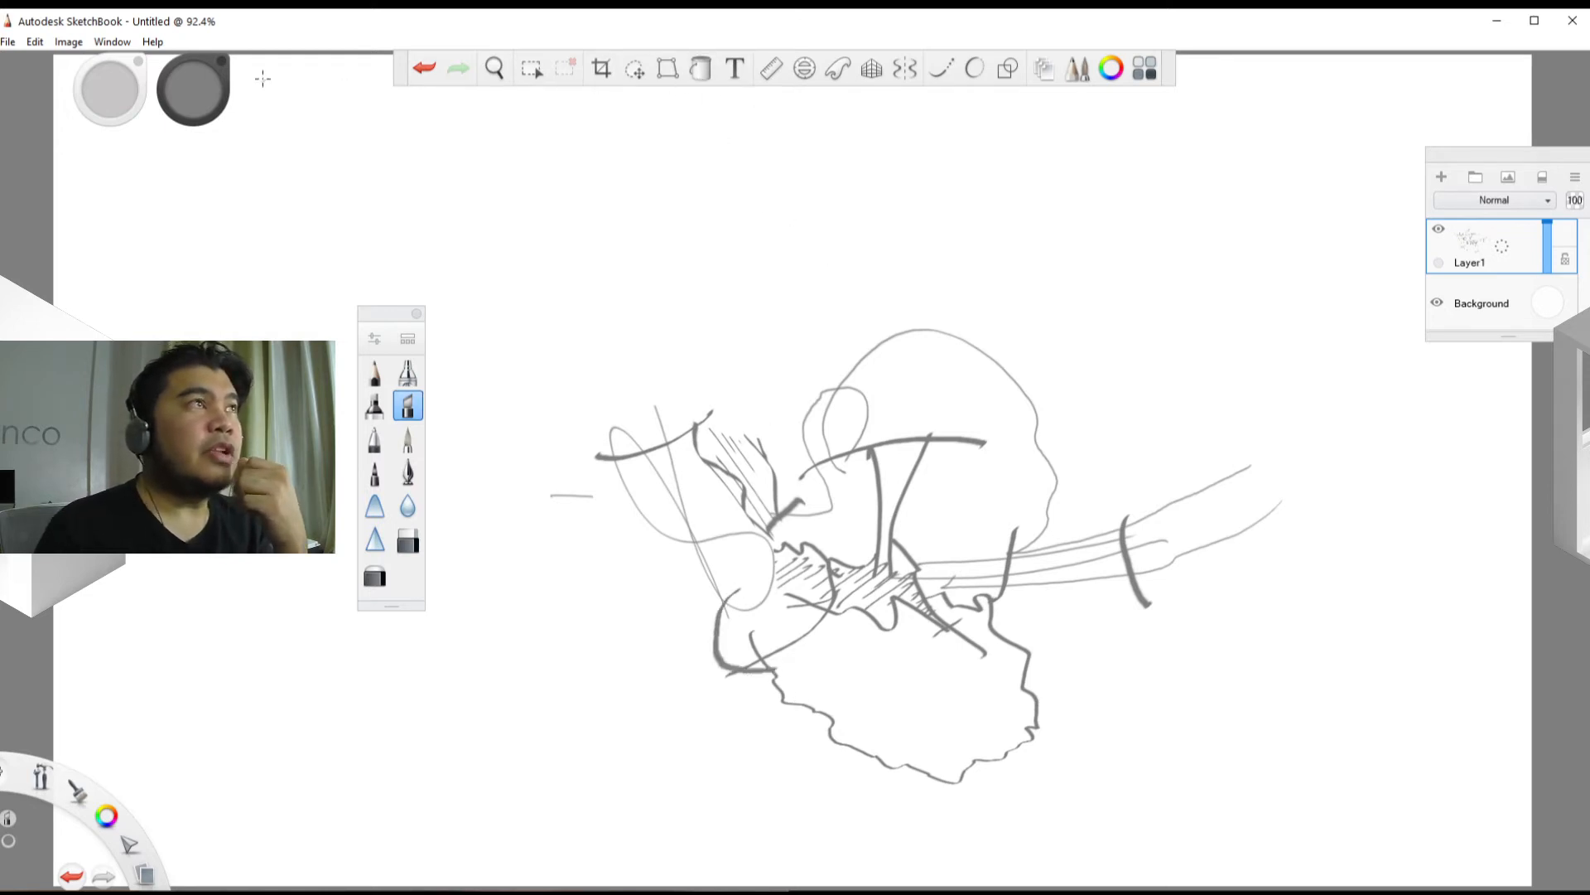
Step: Set the colour to orange-red and solid-fill the enclosed areas of the figure-eight loop beside the tree
click(197, 89)
drag(235, 95, 227, 83)
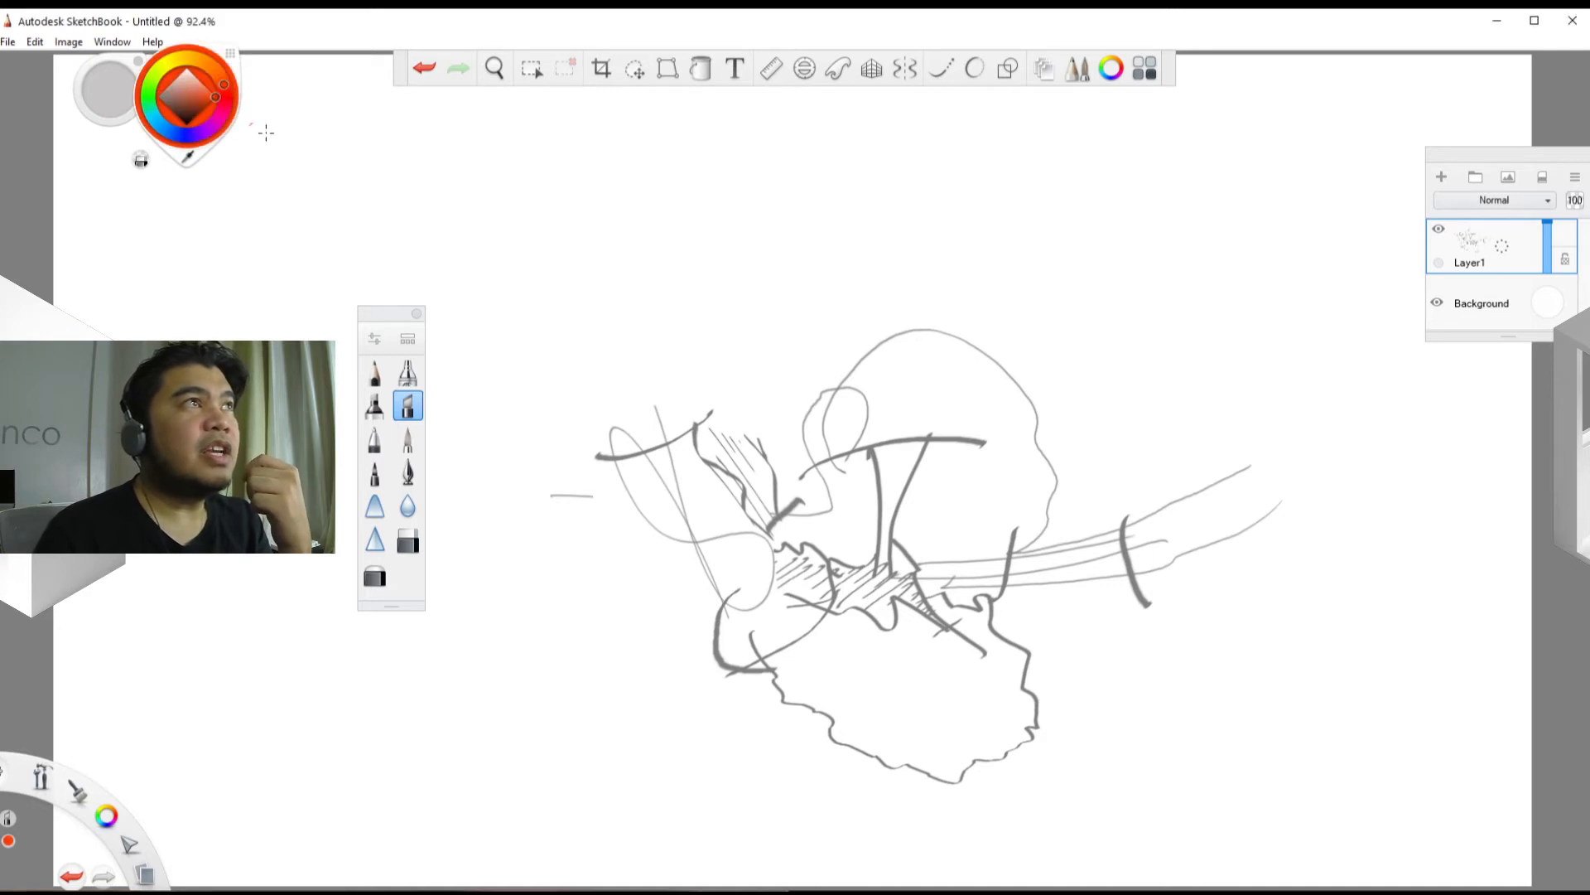
click(700, 69)
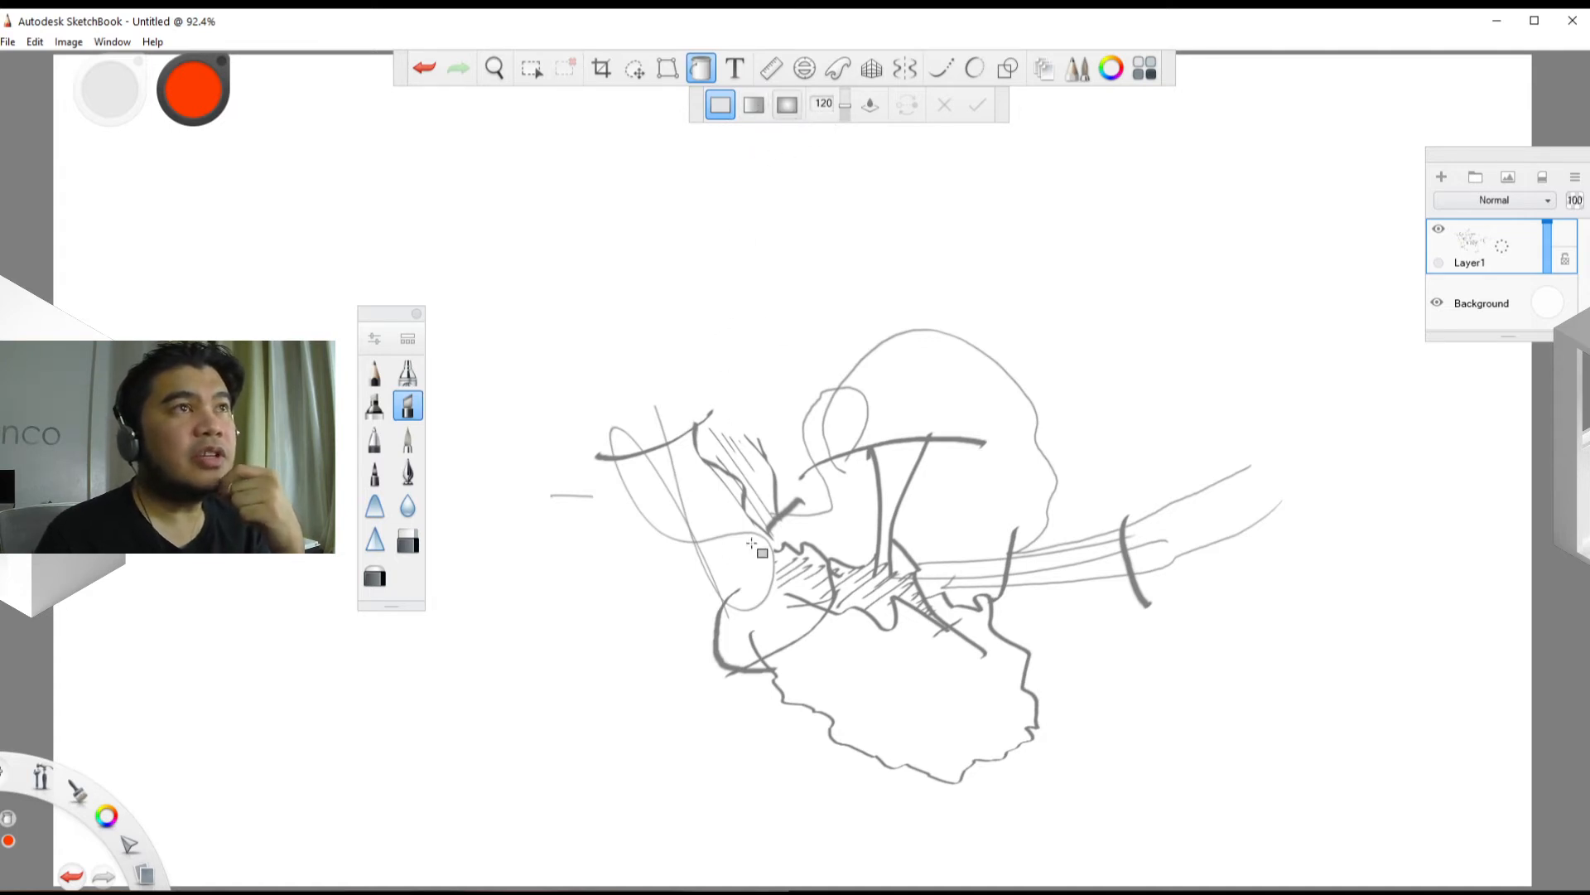
click(642, 496)
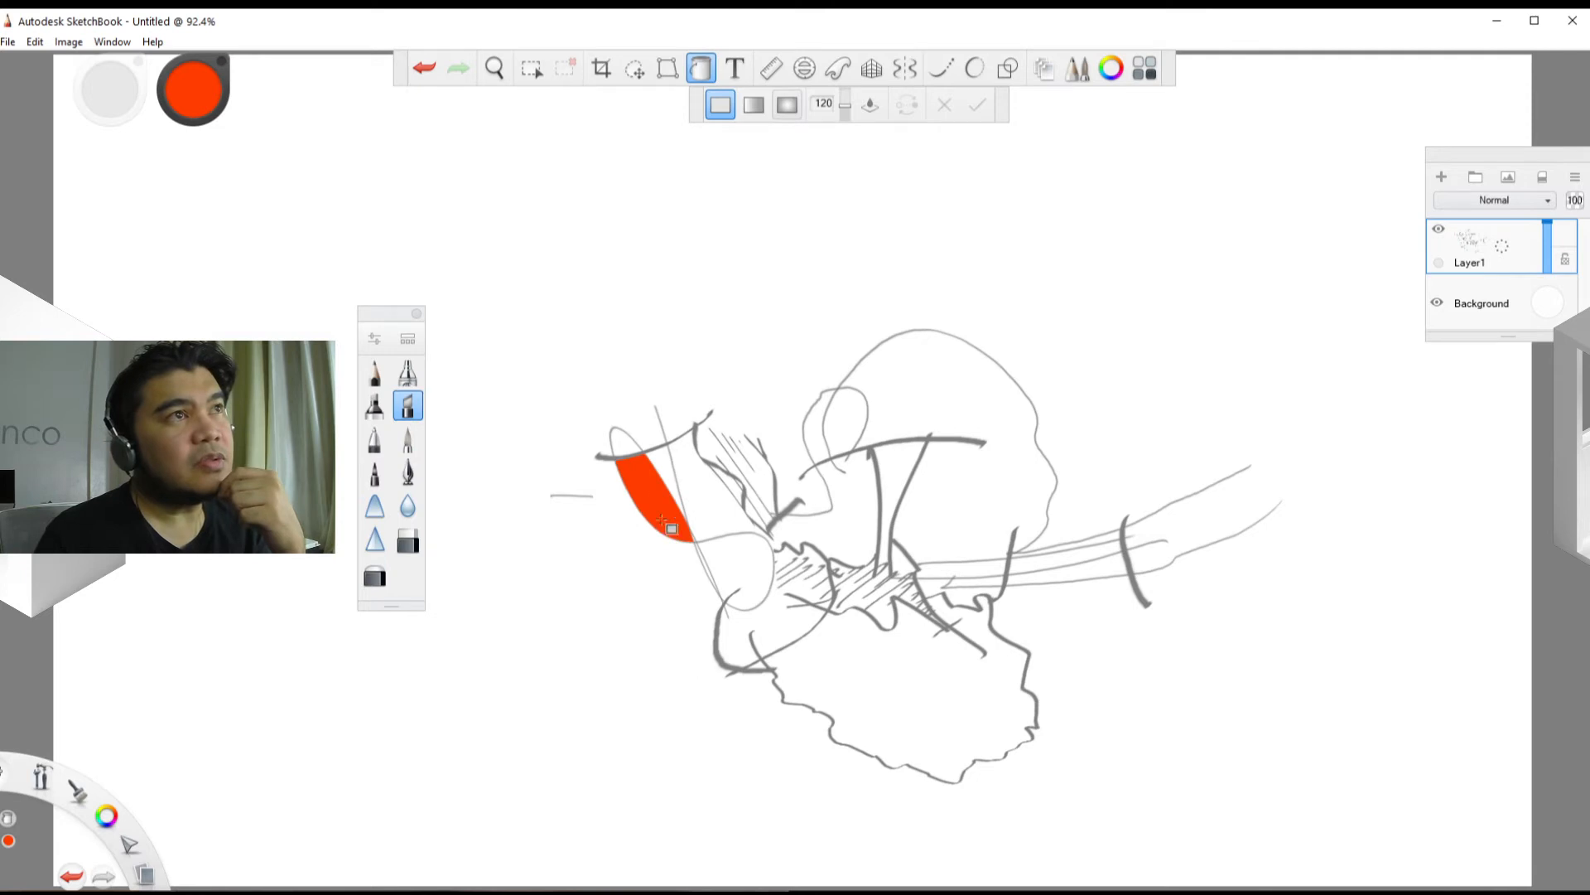
click(626, 442)
click(737, 572)
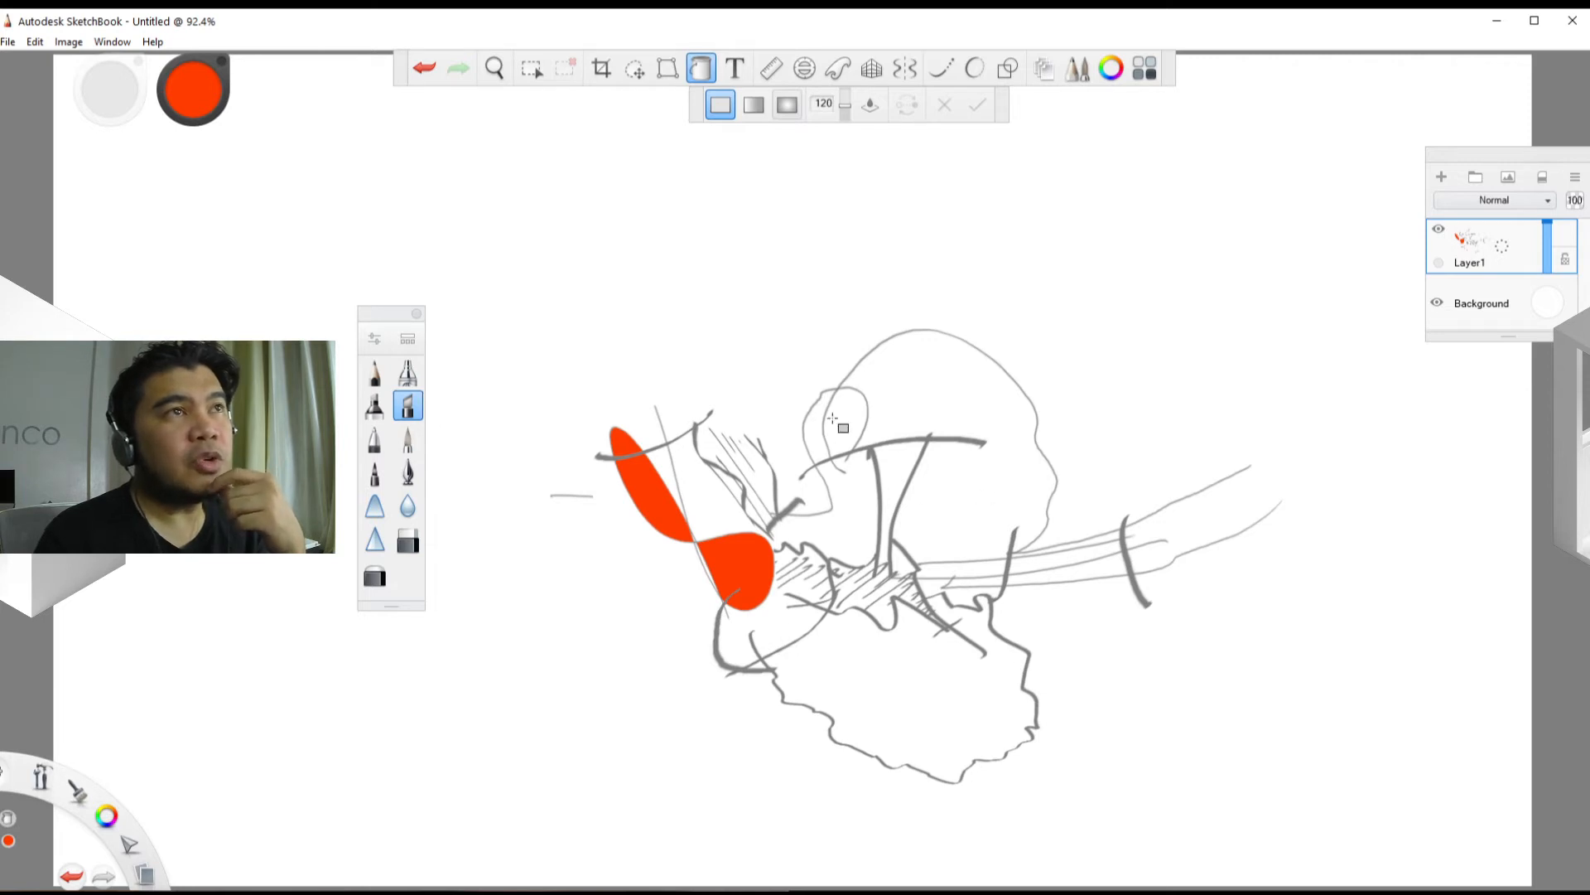
Step: Fill the small loop above the trunk with a linear gradient, set its lower stop to blue and adjust that stop's position
click(754, 105)
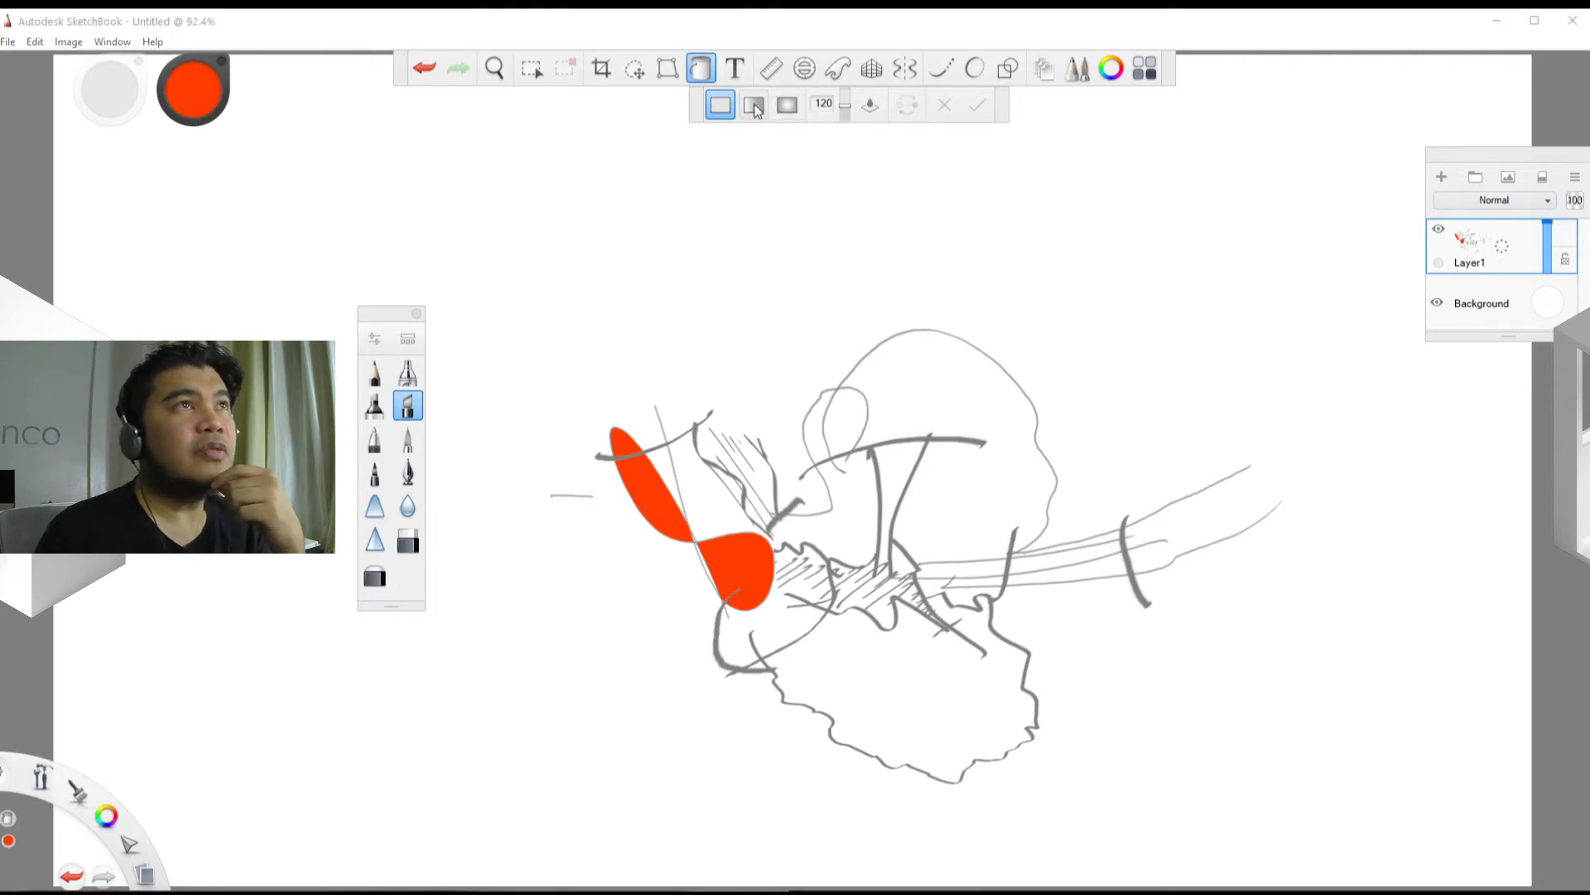
click(853, 412)
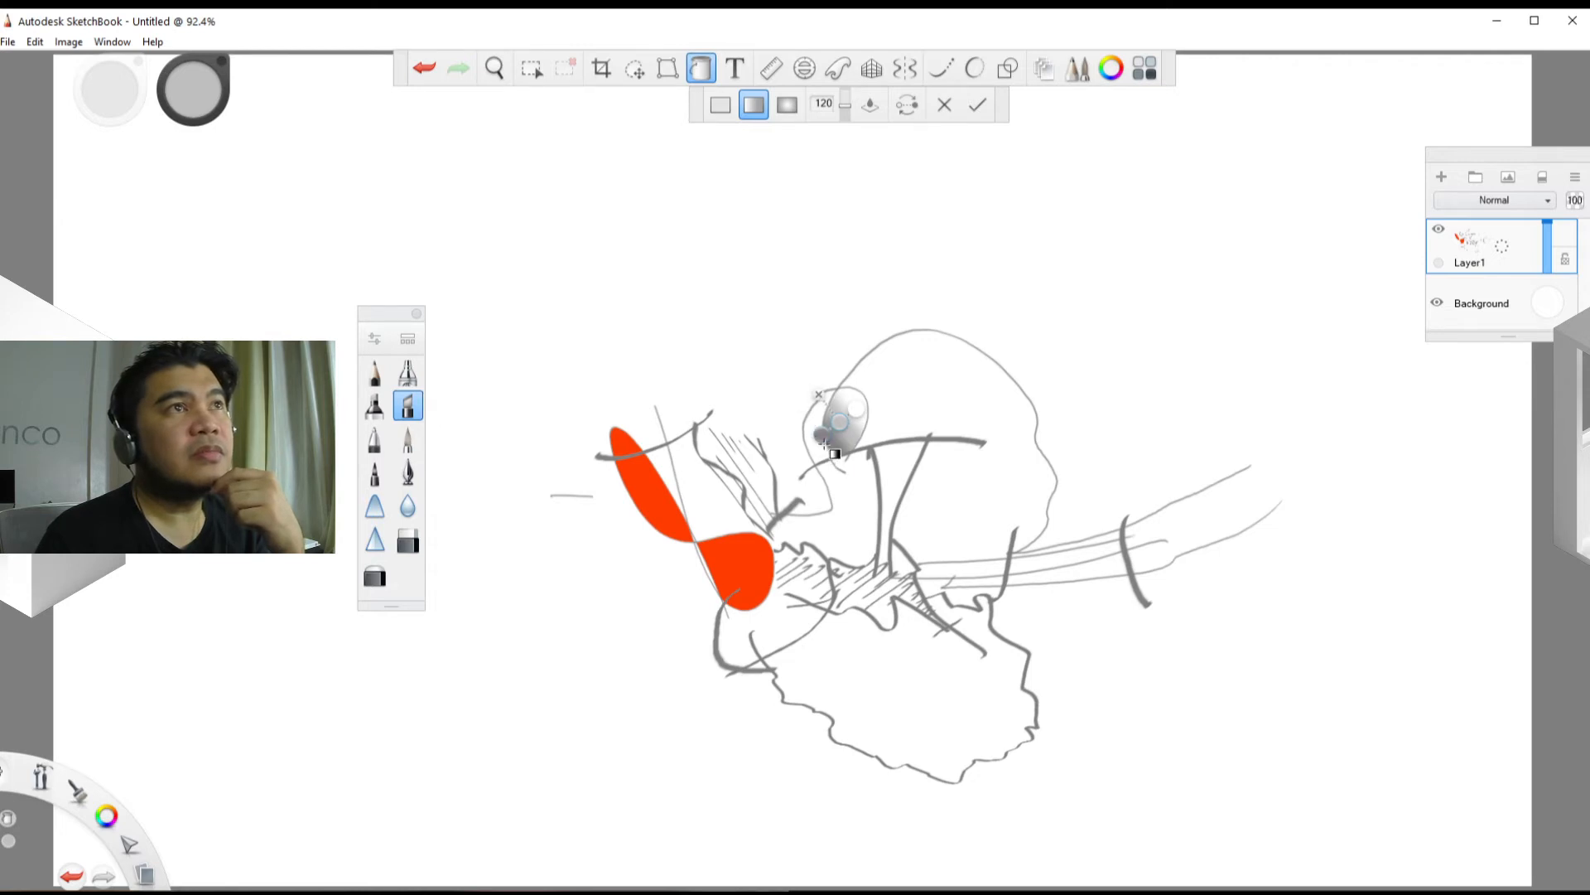
click(821, 442)
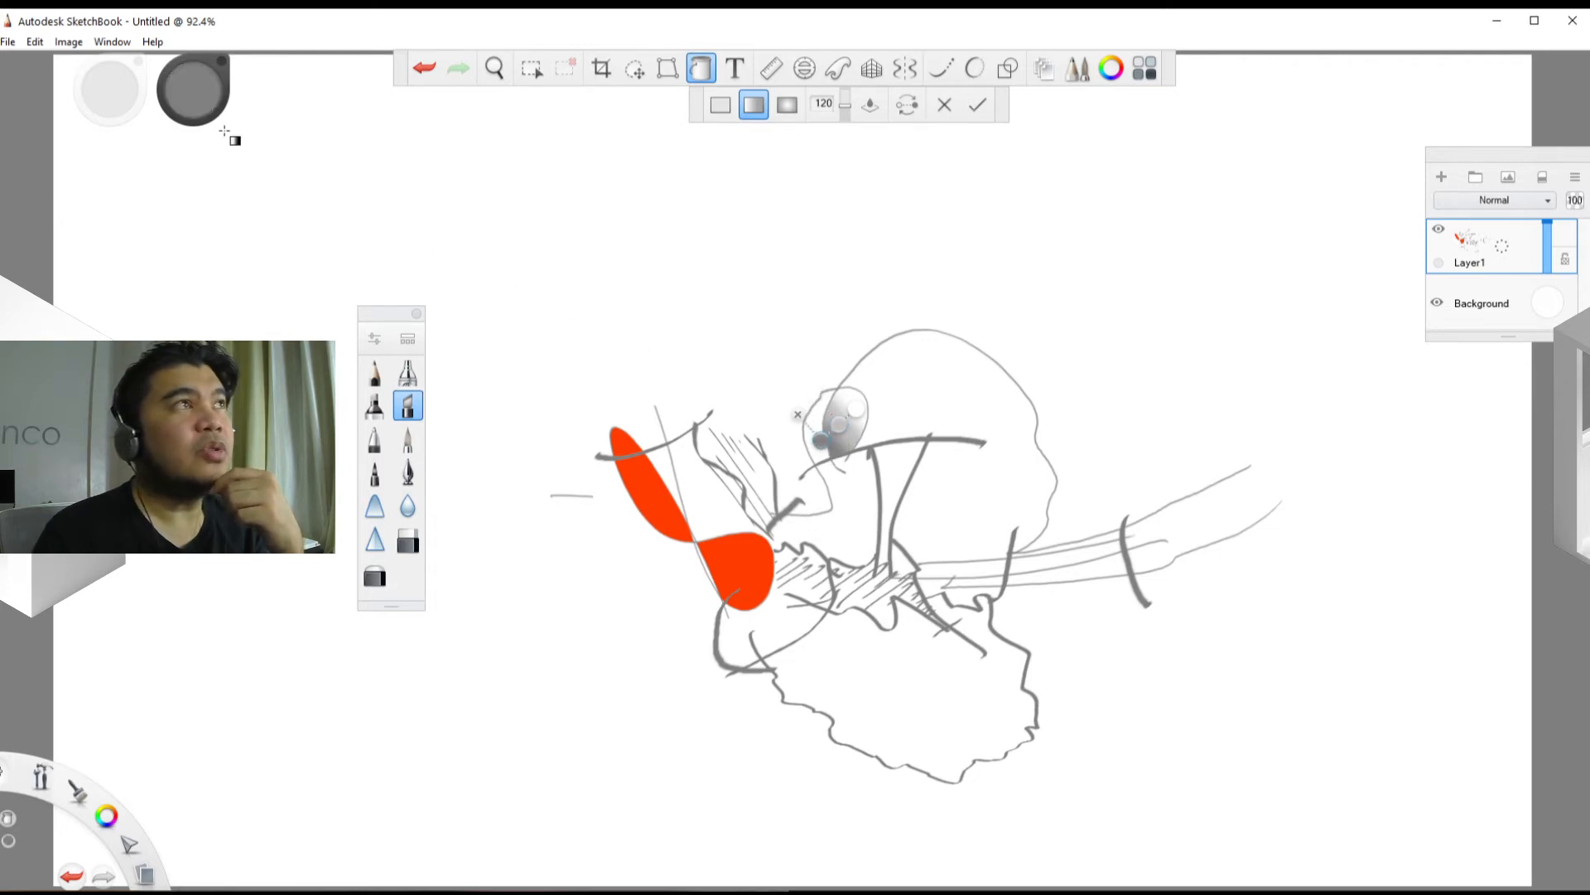
click(193, 88)
click(173, 132)
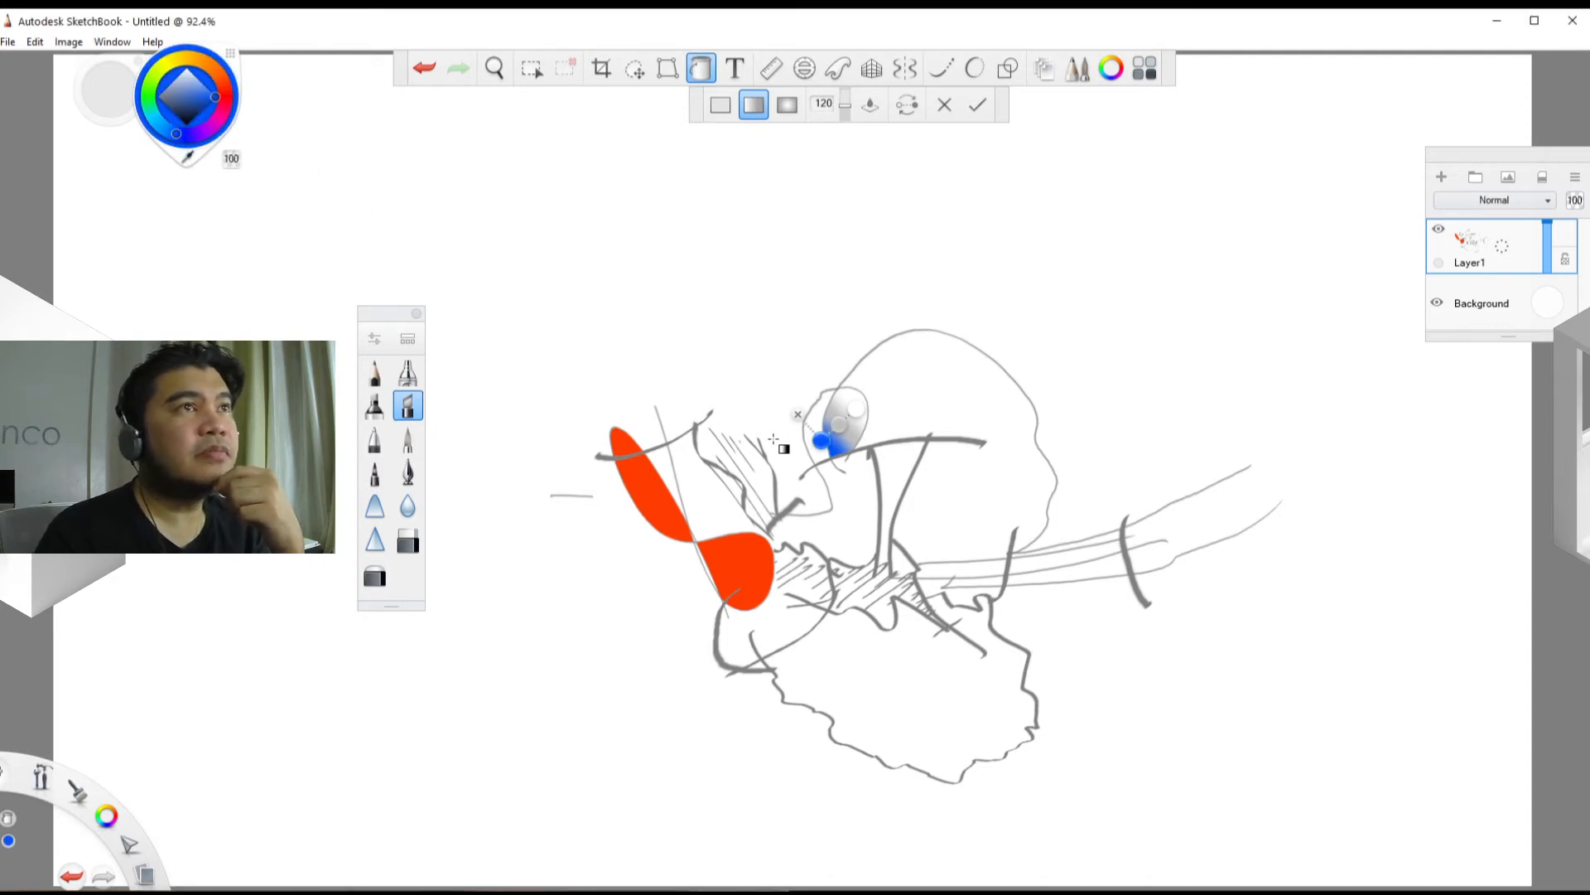
drag(822, 440, 837, 427)
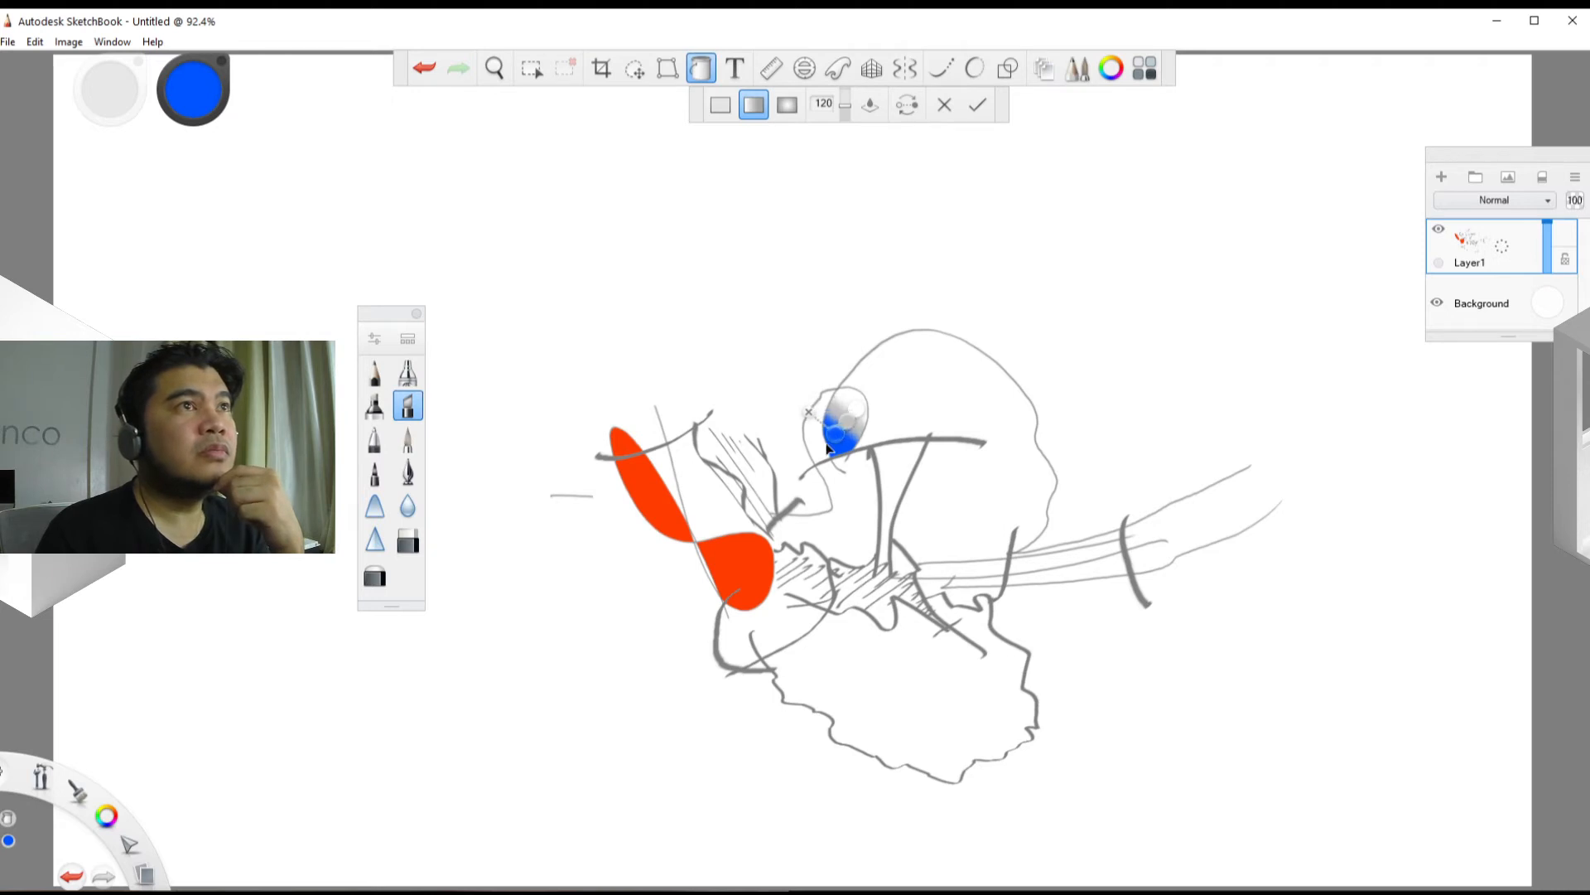
drag(841, 429, 823, 445)
click(839, 429)
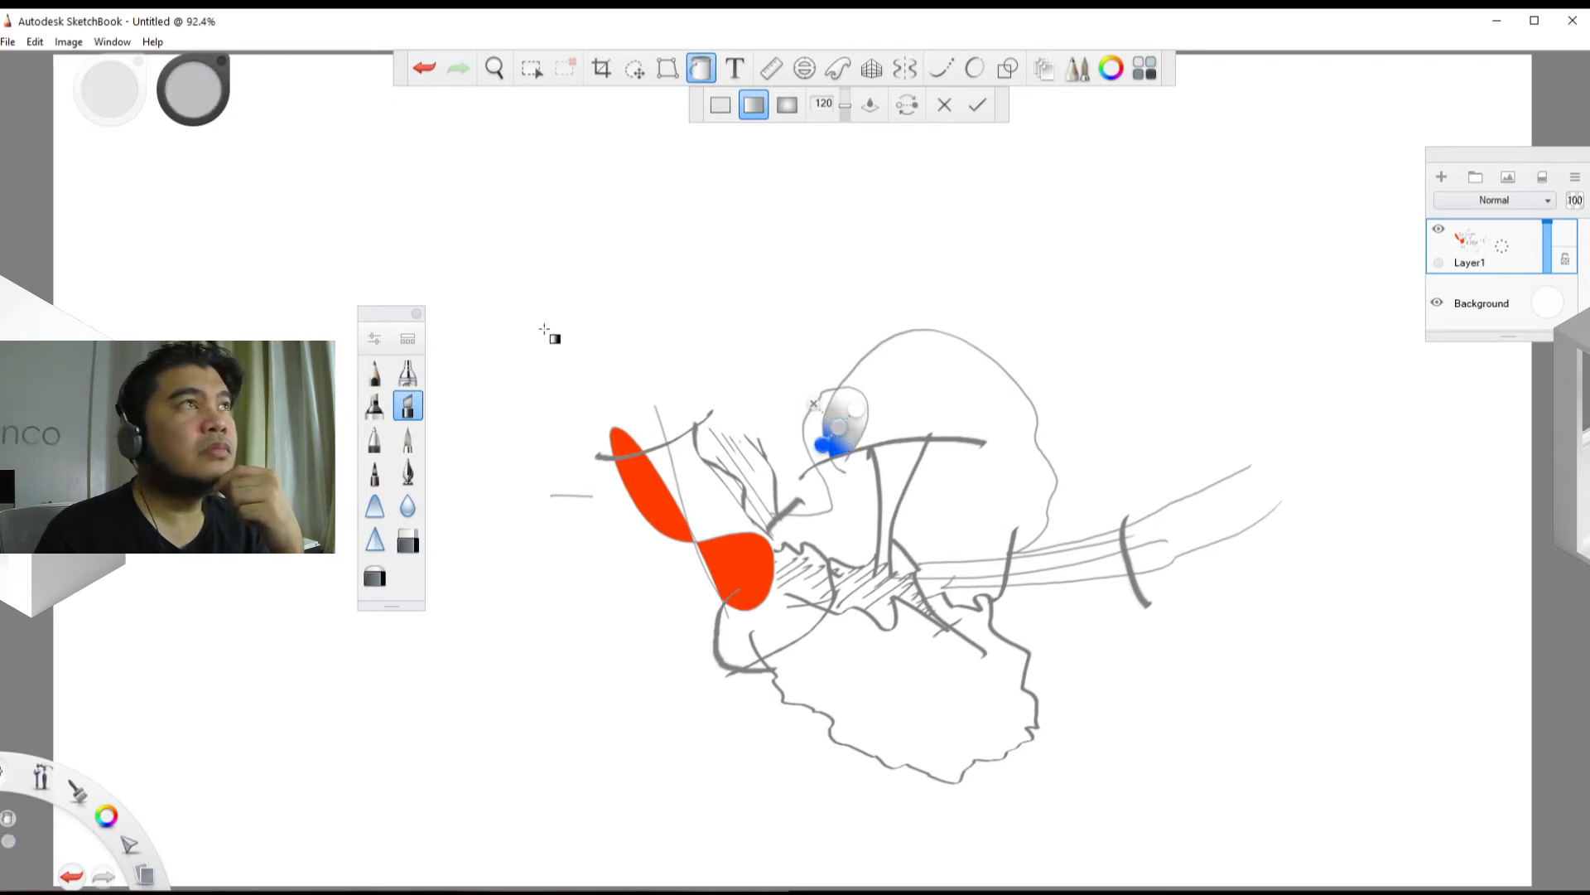
Step: Set the small loop gradient's middle stop to light blue and its upper stop to purple
click(199, 121)
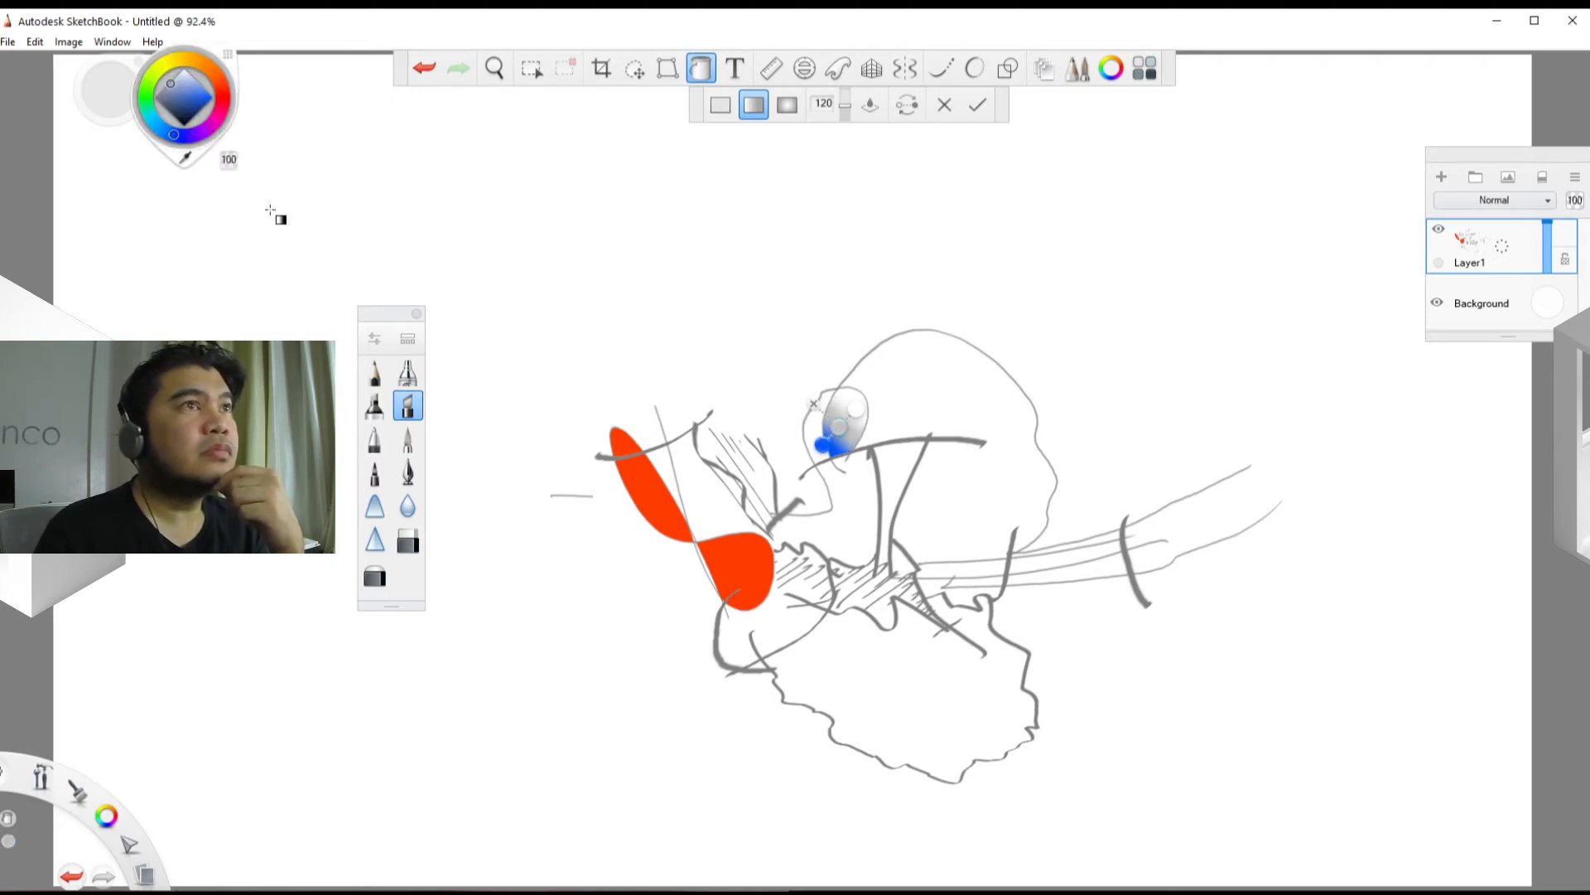
click(206, 78)
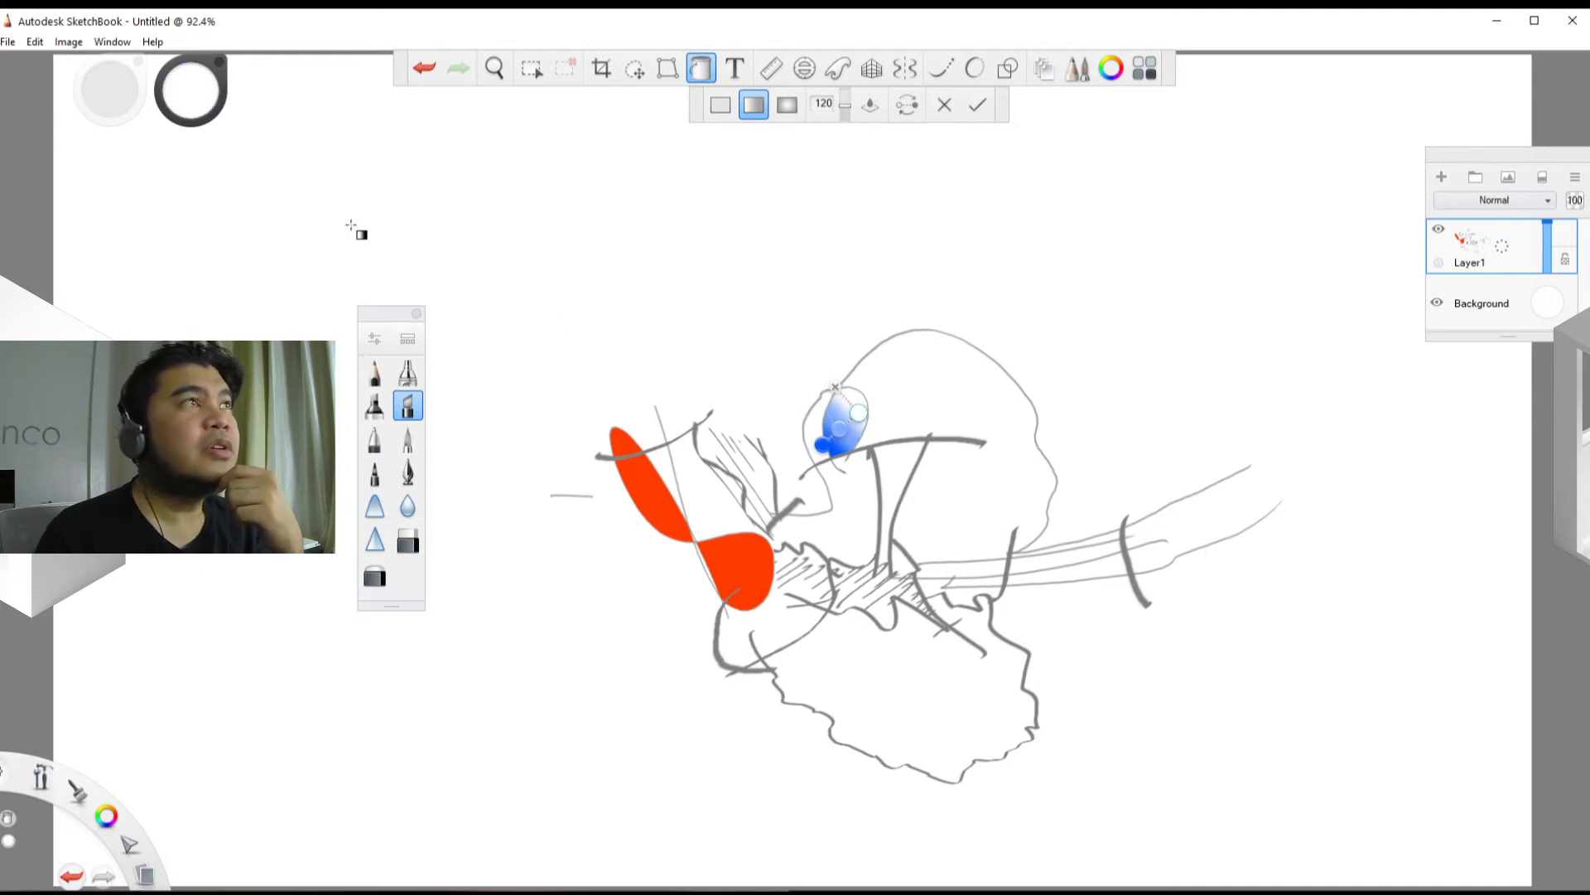
click(190, 91)
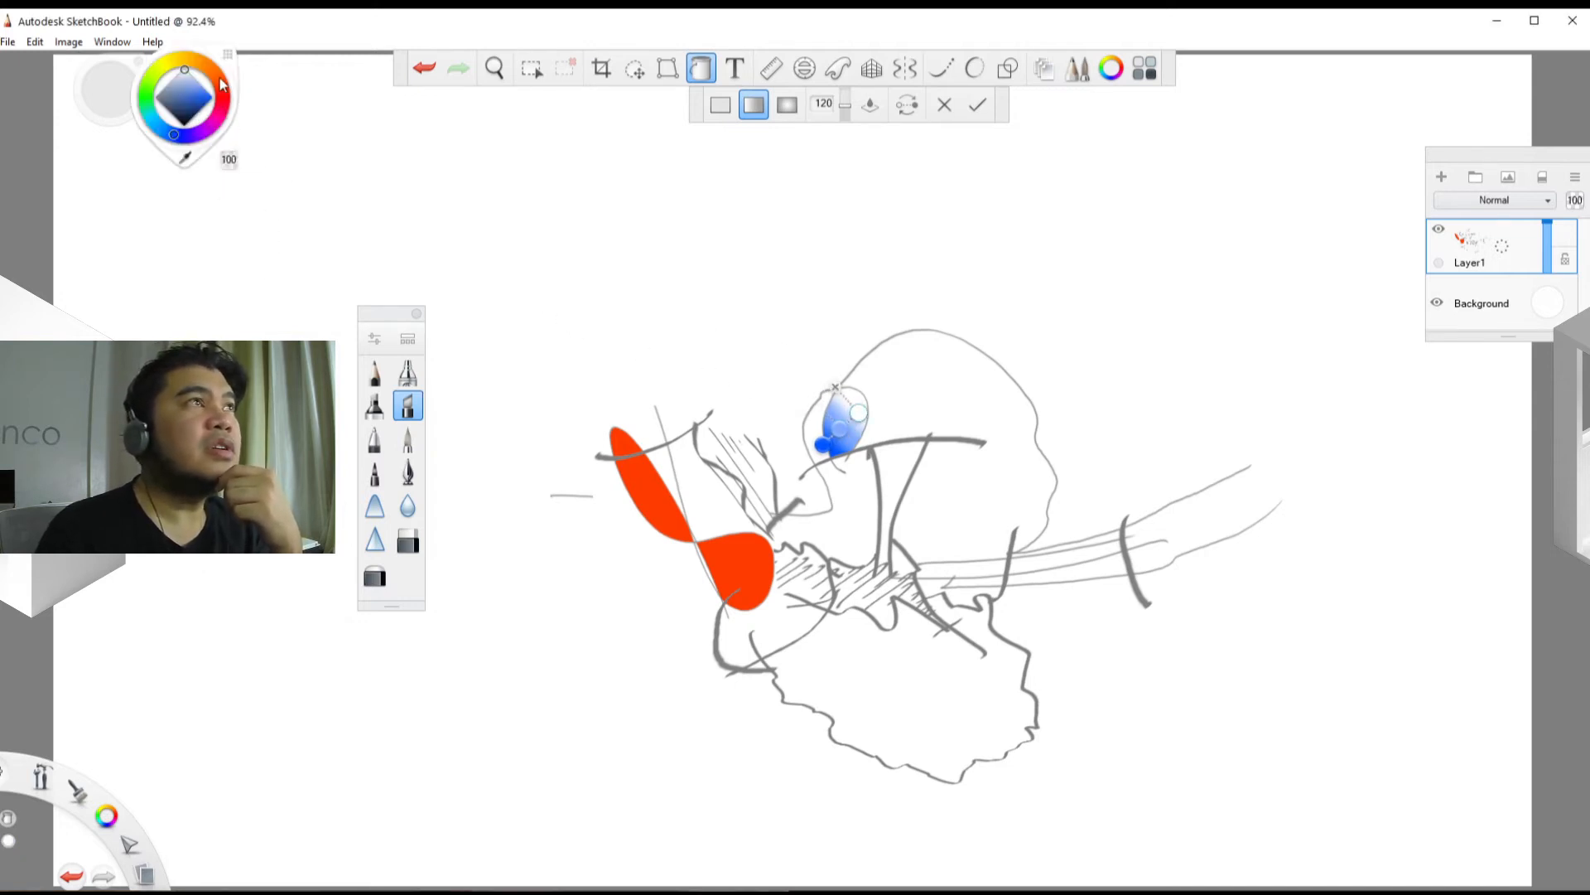
drag(190, 135, 209, 130)
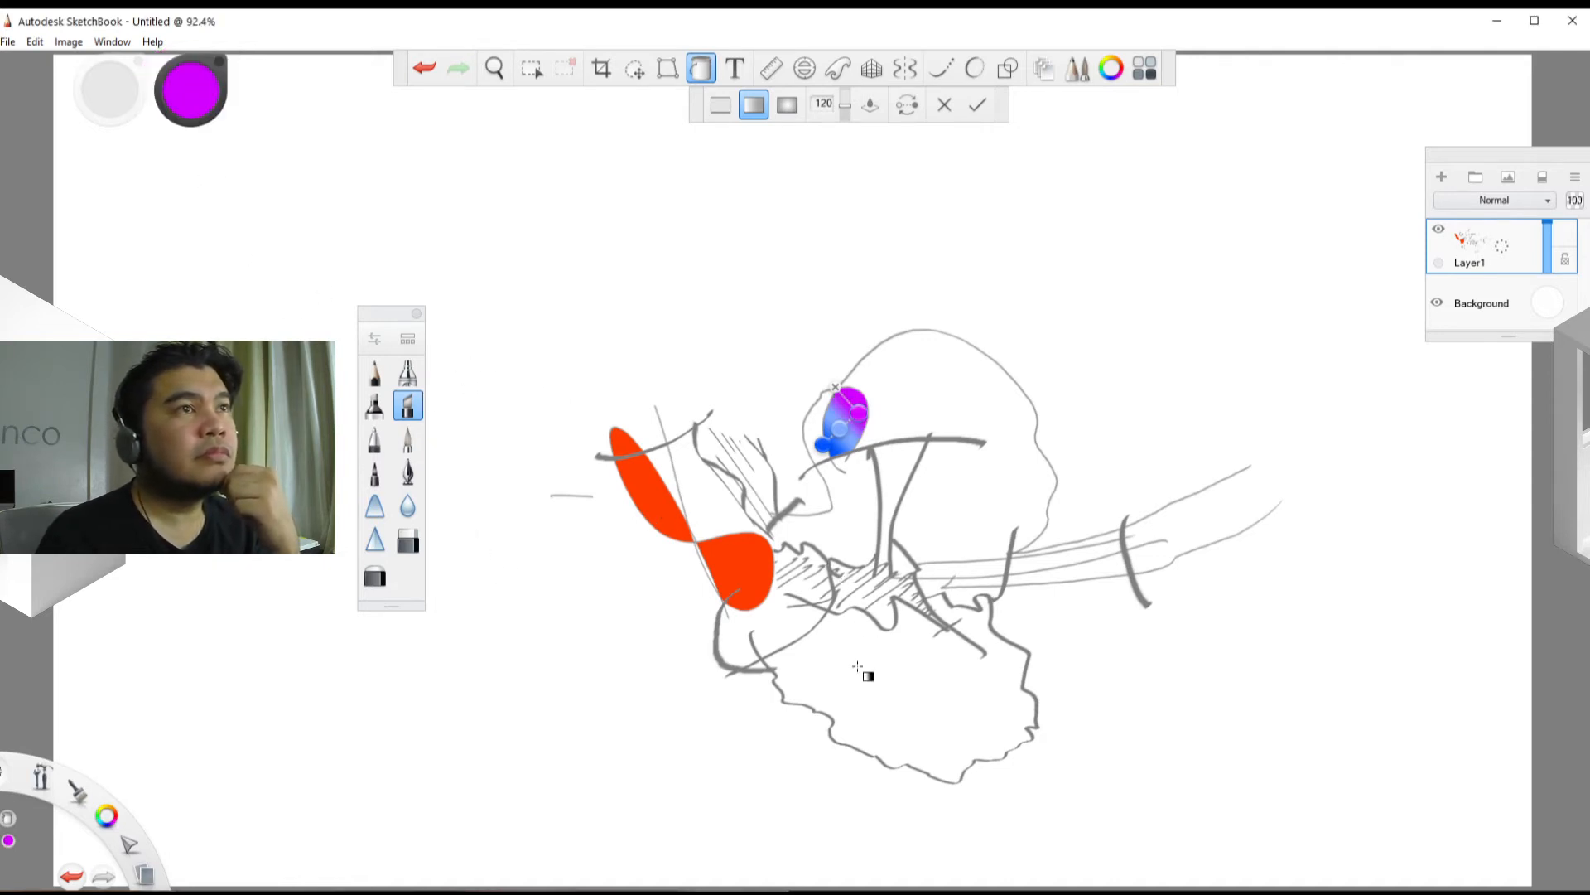
Step: Fill the upside-down tree crown with a linear gradient running from purple to blue, and switch back to the pencil
drag(822, 661, 976, 714)
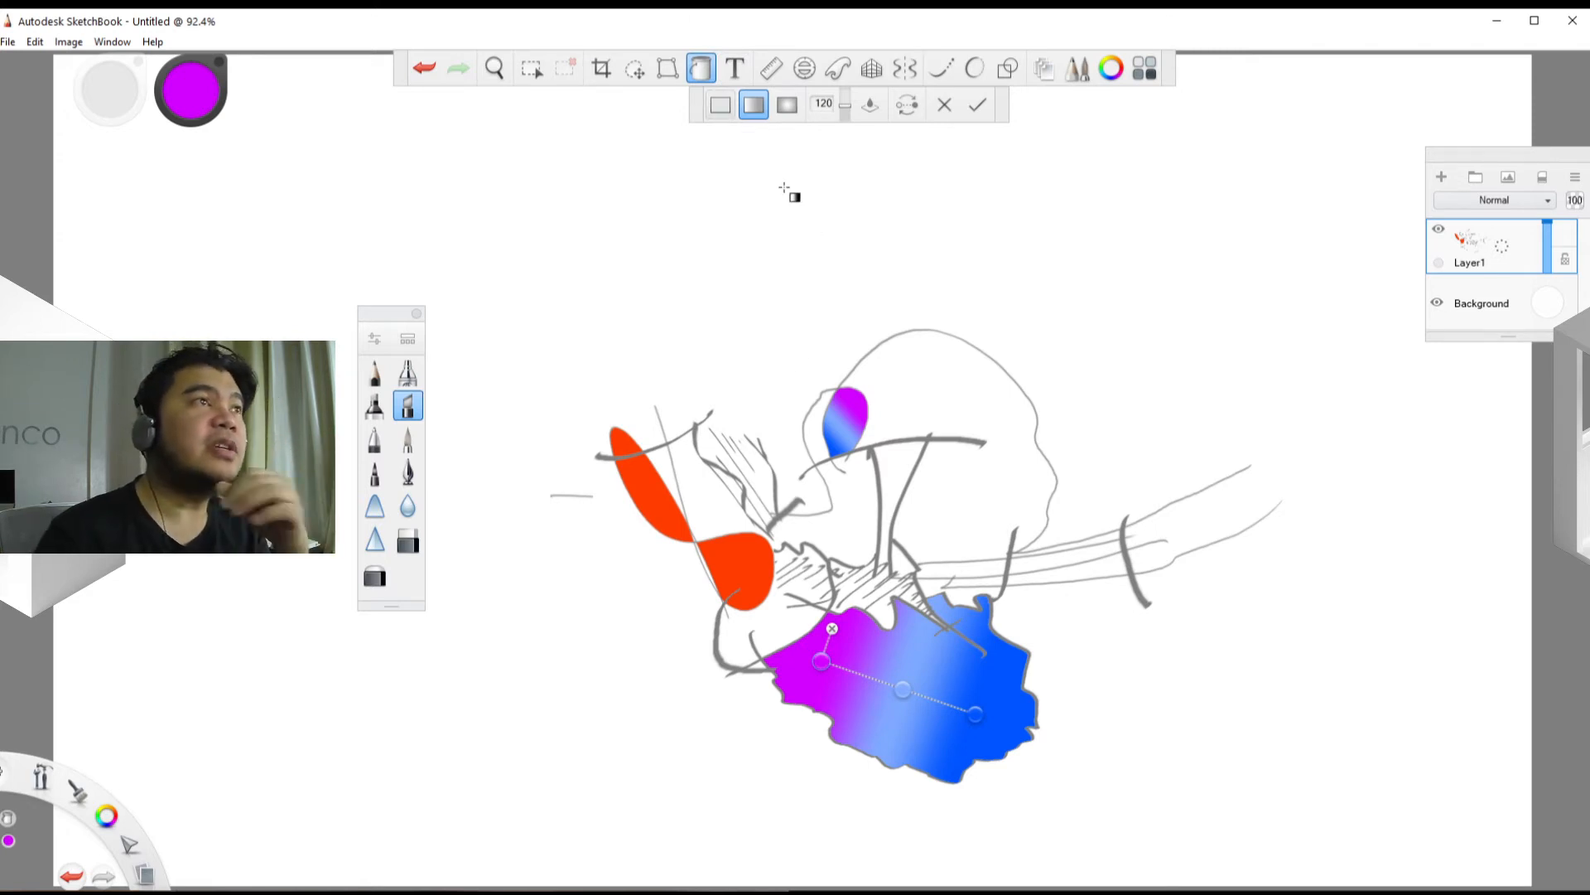
click(374, 373)
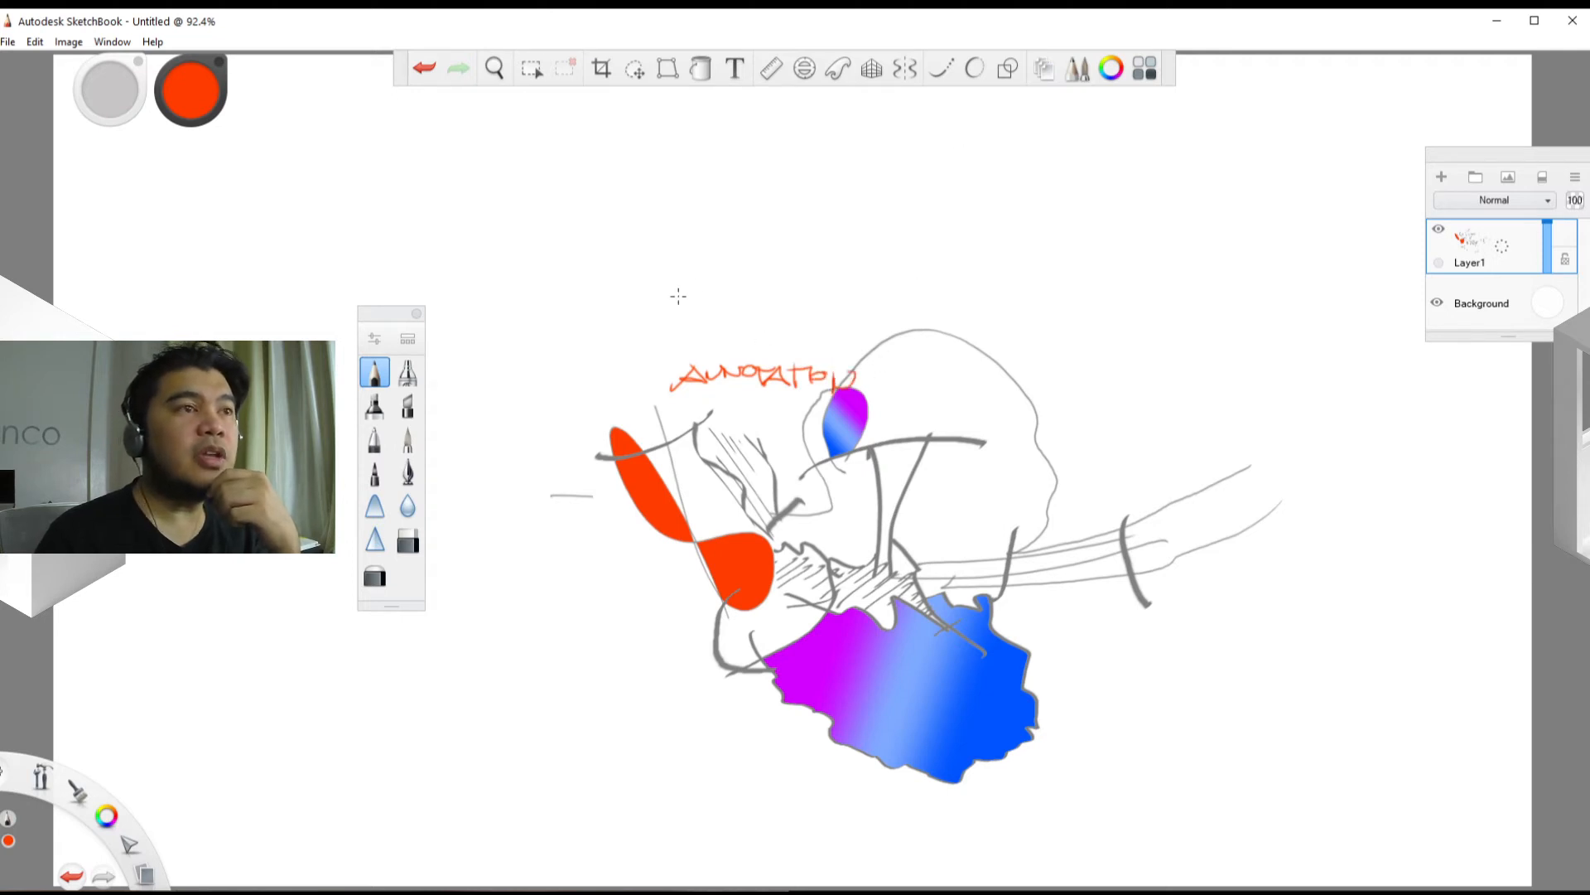
Step: Add a text layer reading ANNOTATION in Segoe UI at size 36
click(735, 68)
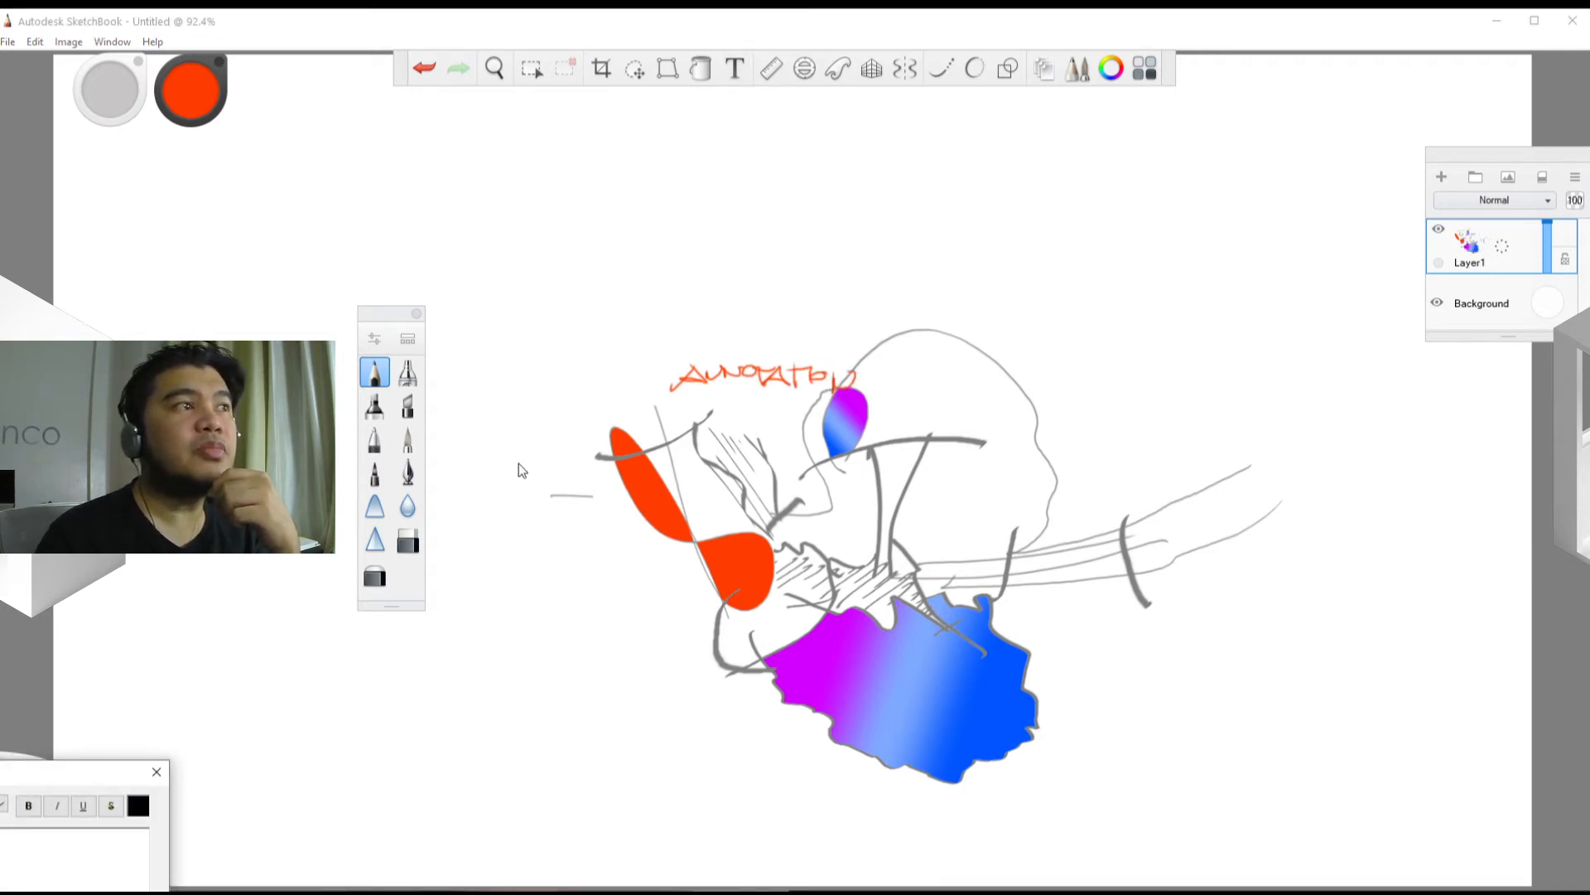
drag(3, 783, 720, 386)
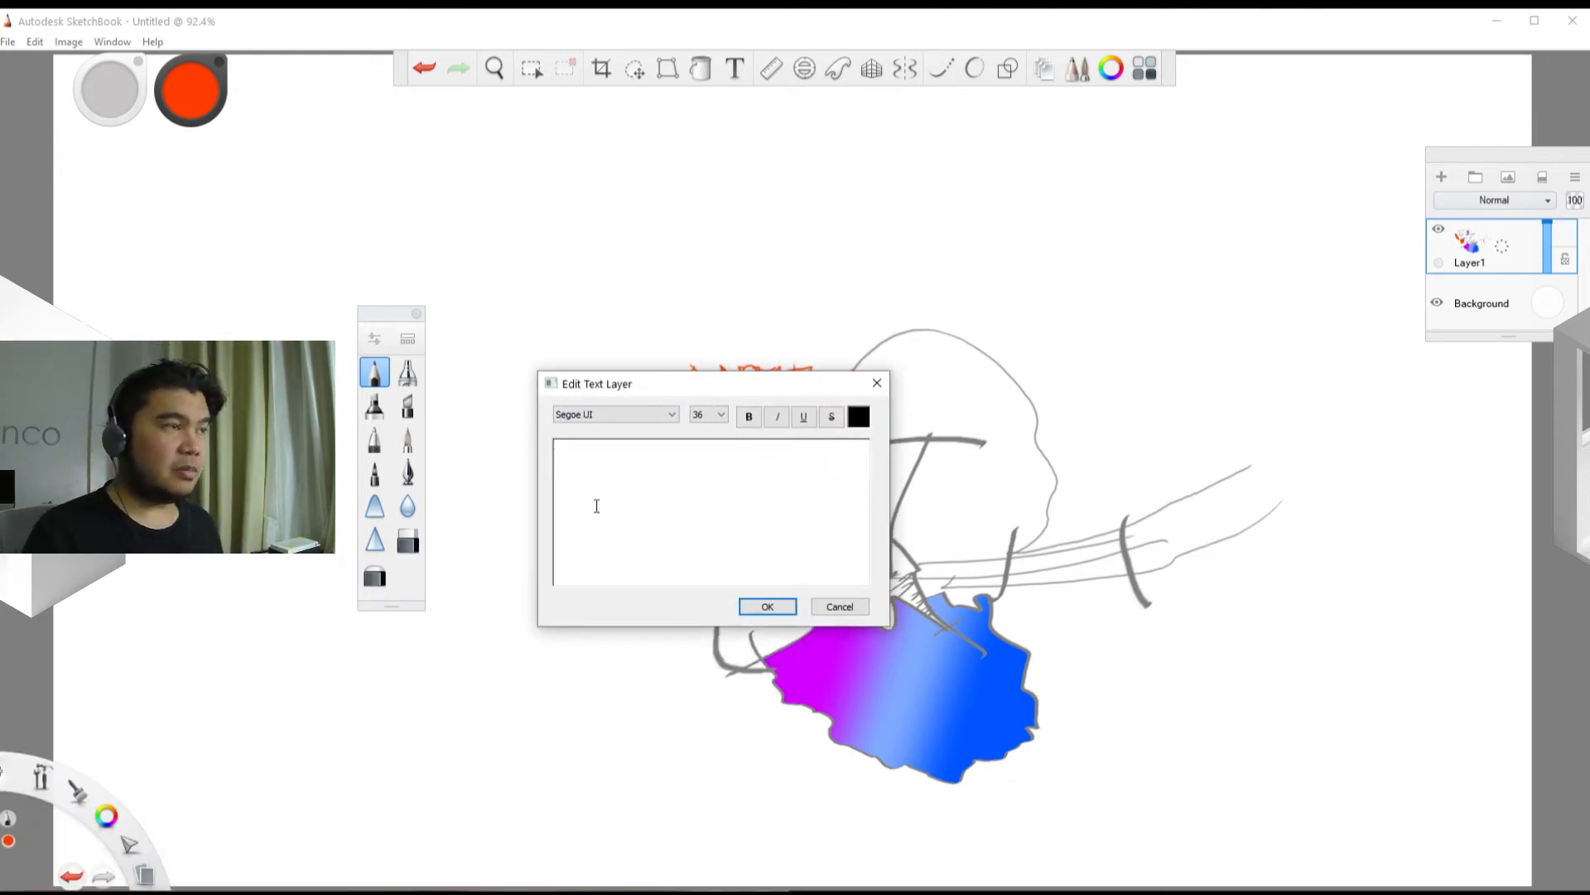
text(A)
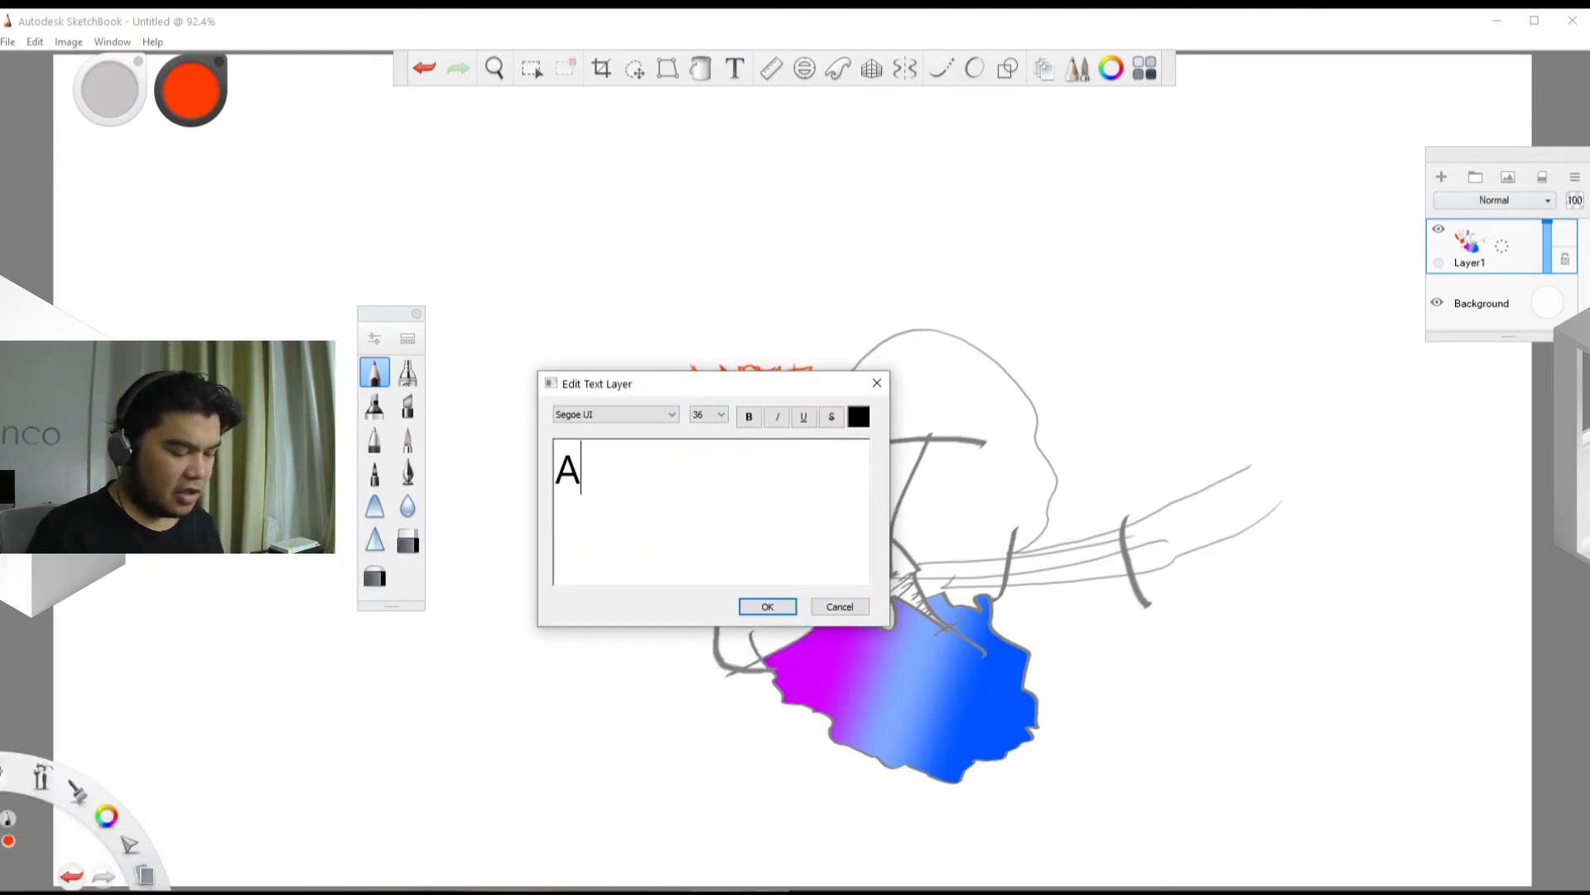
text(NNOTTA)
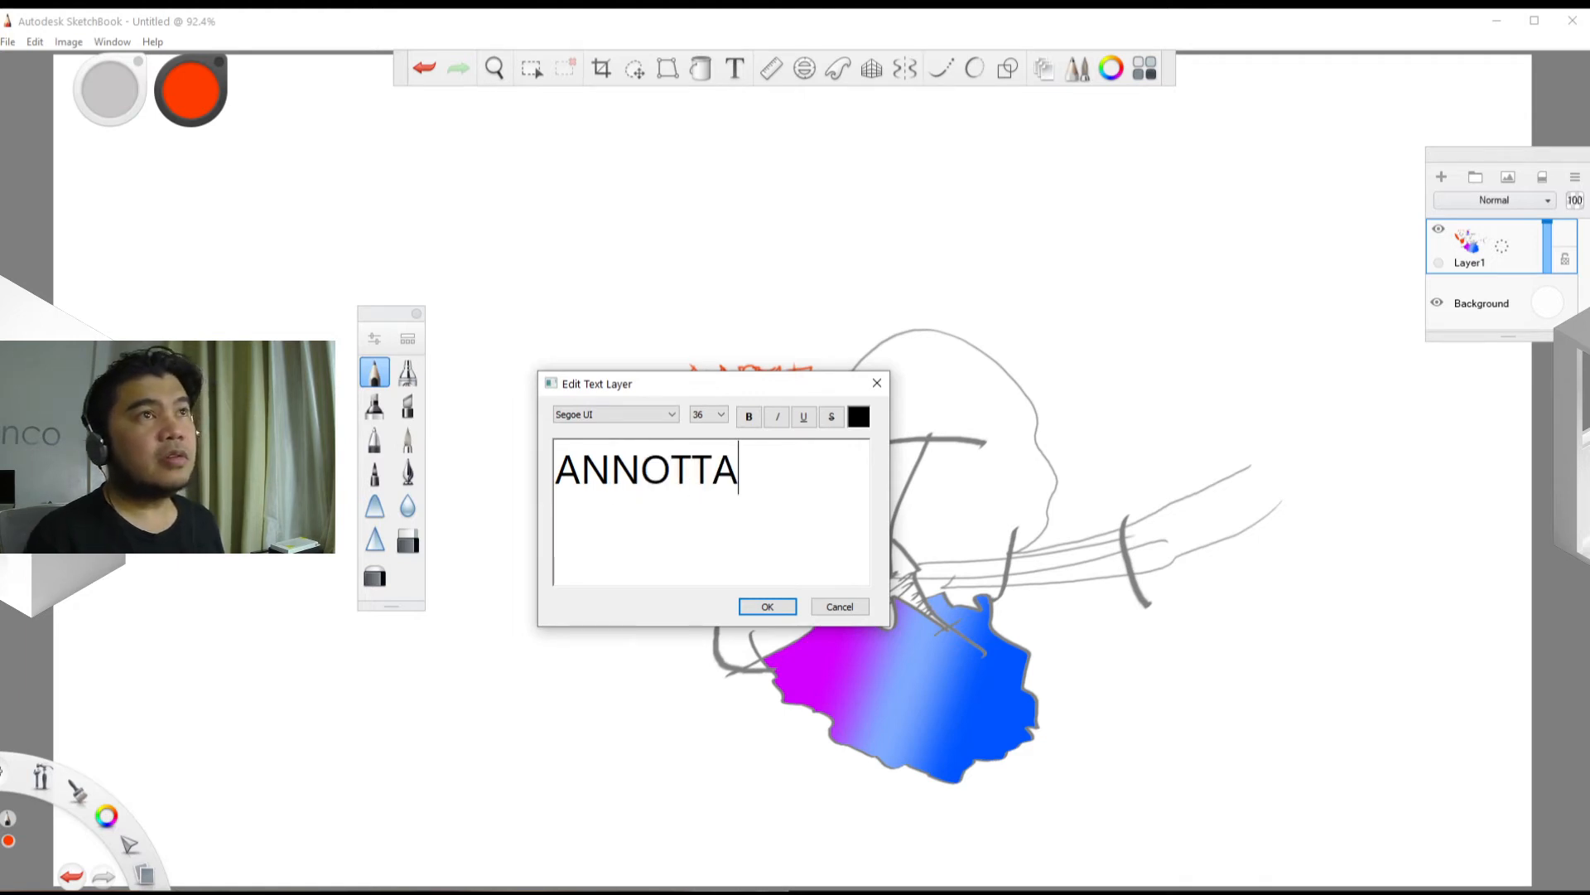
key(BackSpace)
key(BackSpace)
text(ATI)
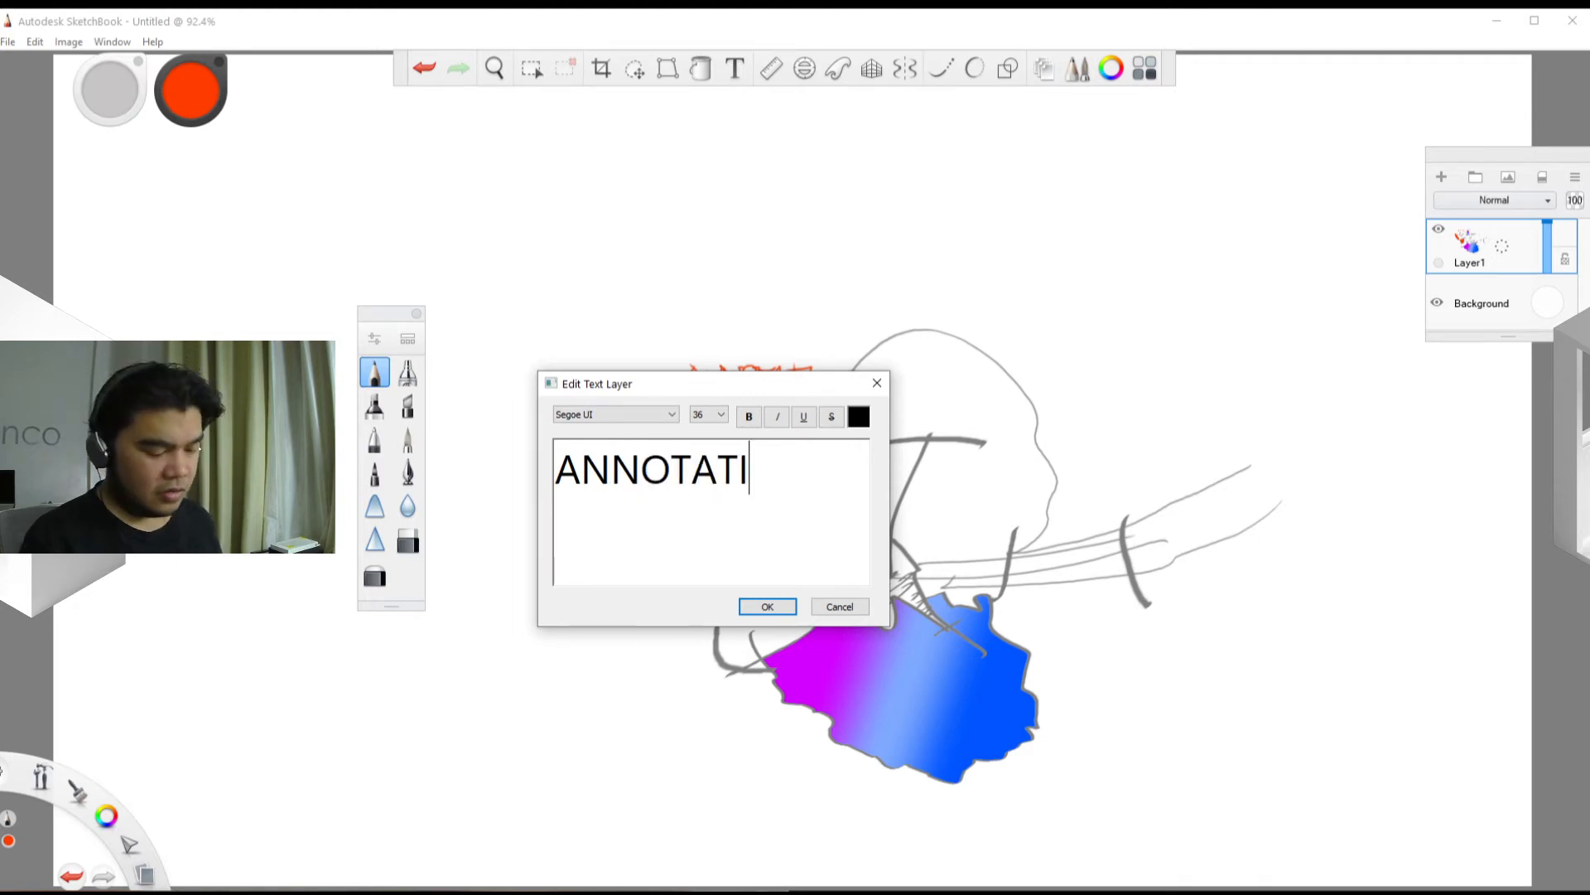
text(ON)
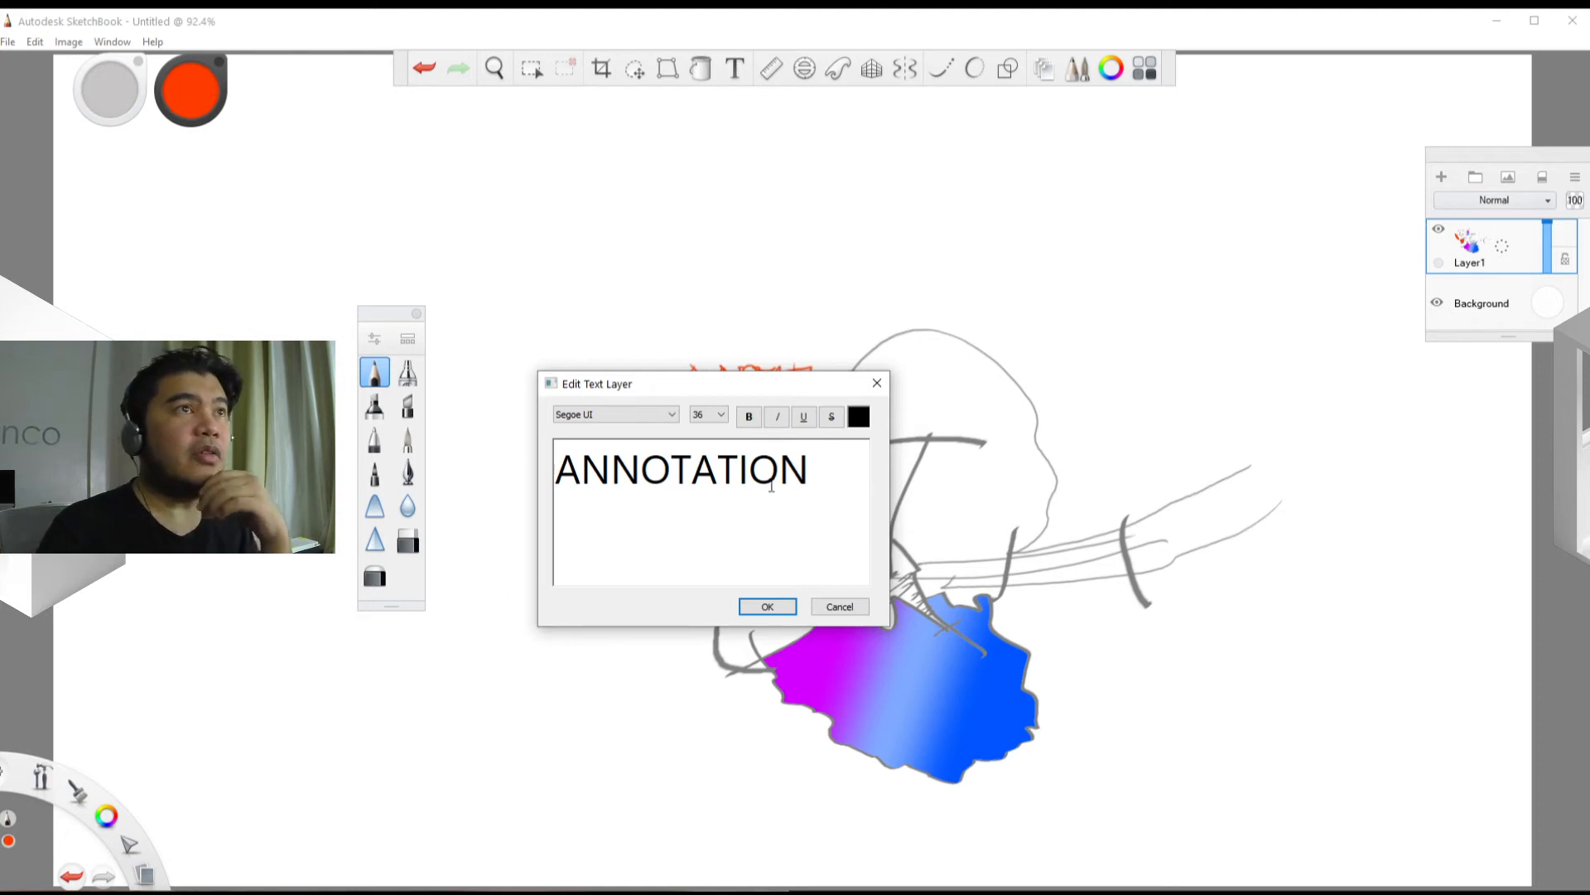
Step: Set the text colour to yellow and confirm the ANNOTATION text
click(859, 416)
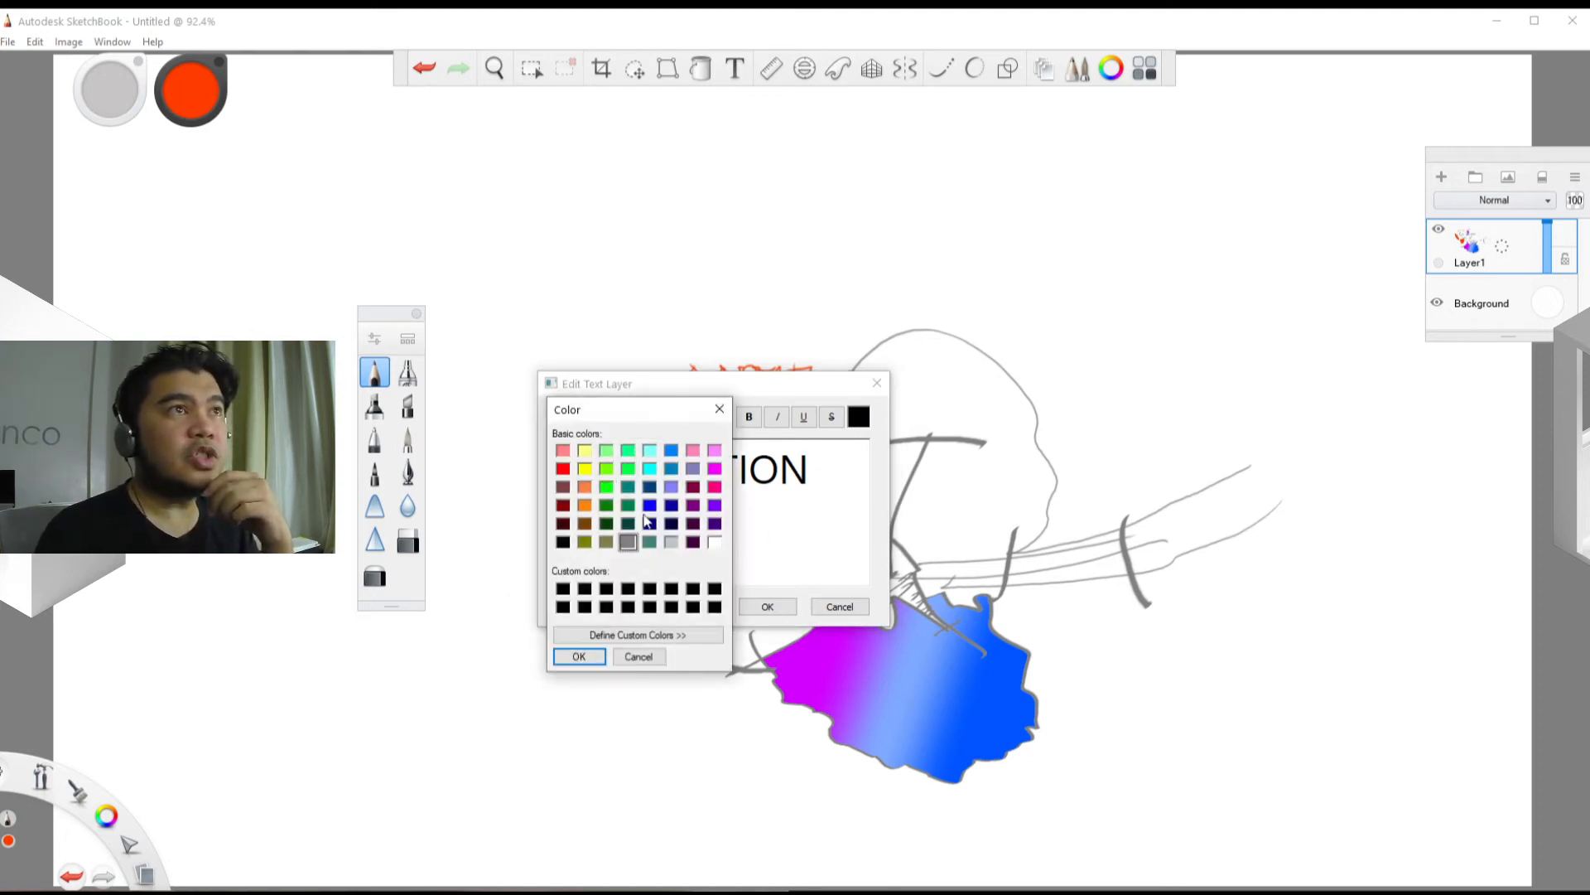
click(585, 468)
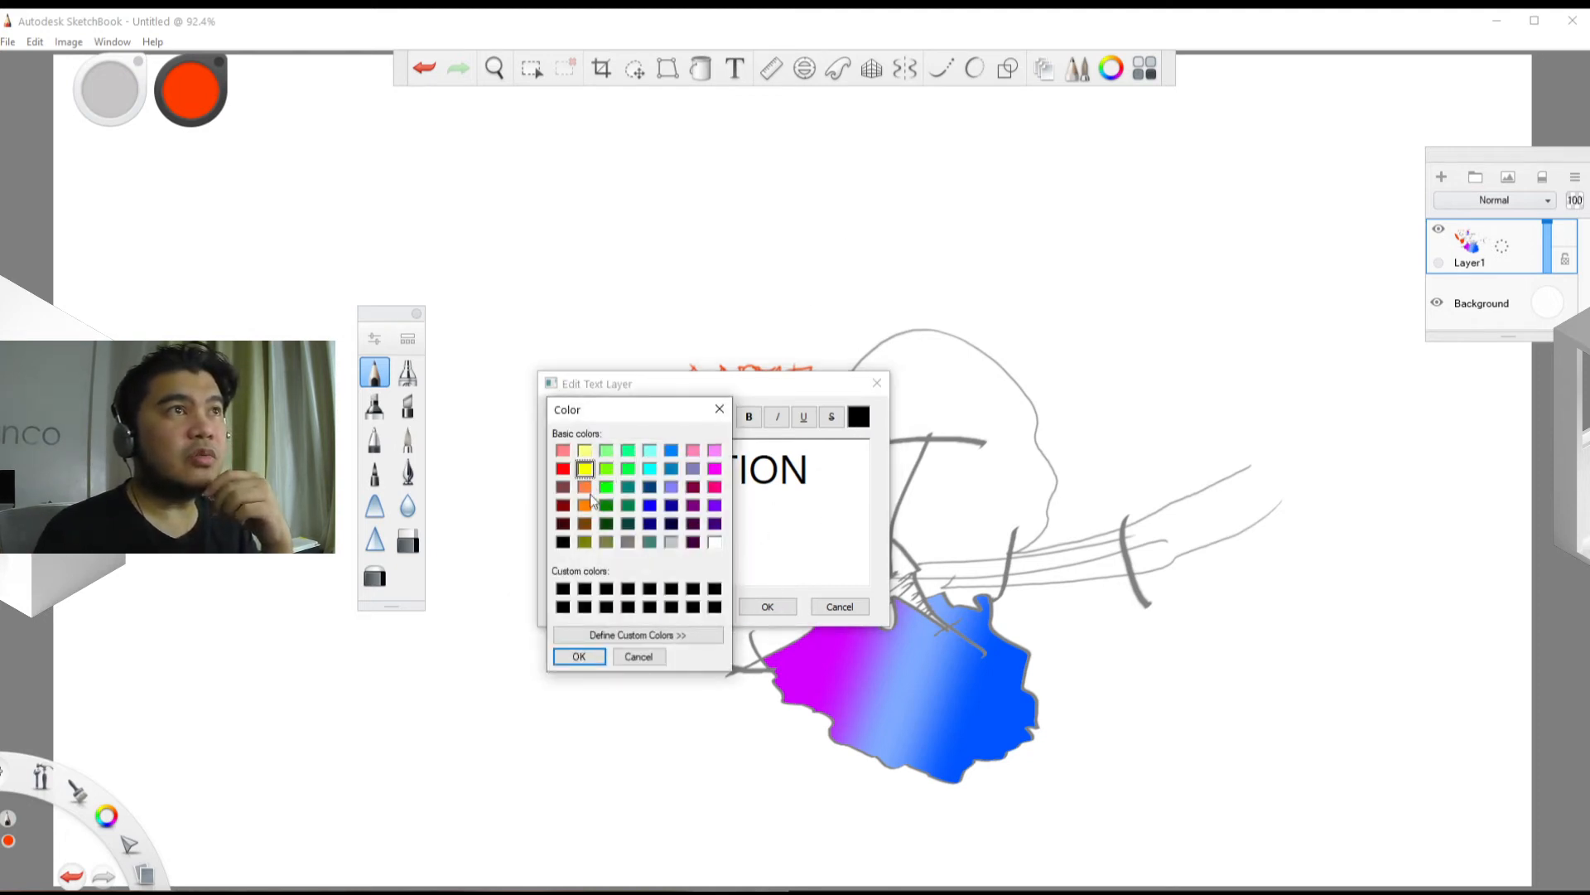
click(579, 656)
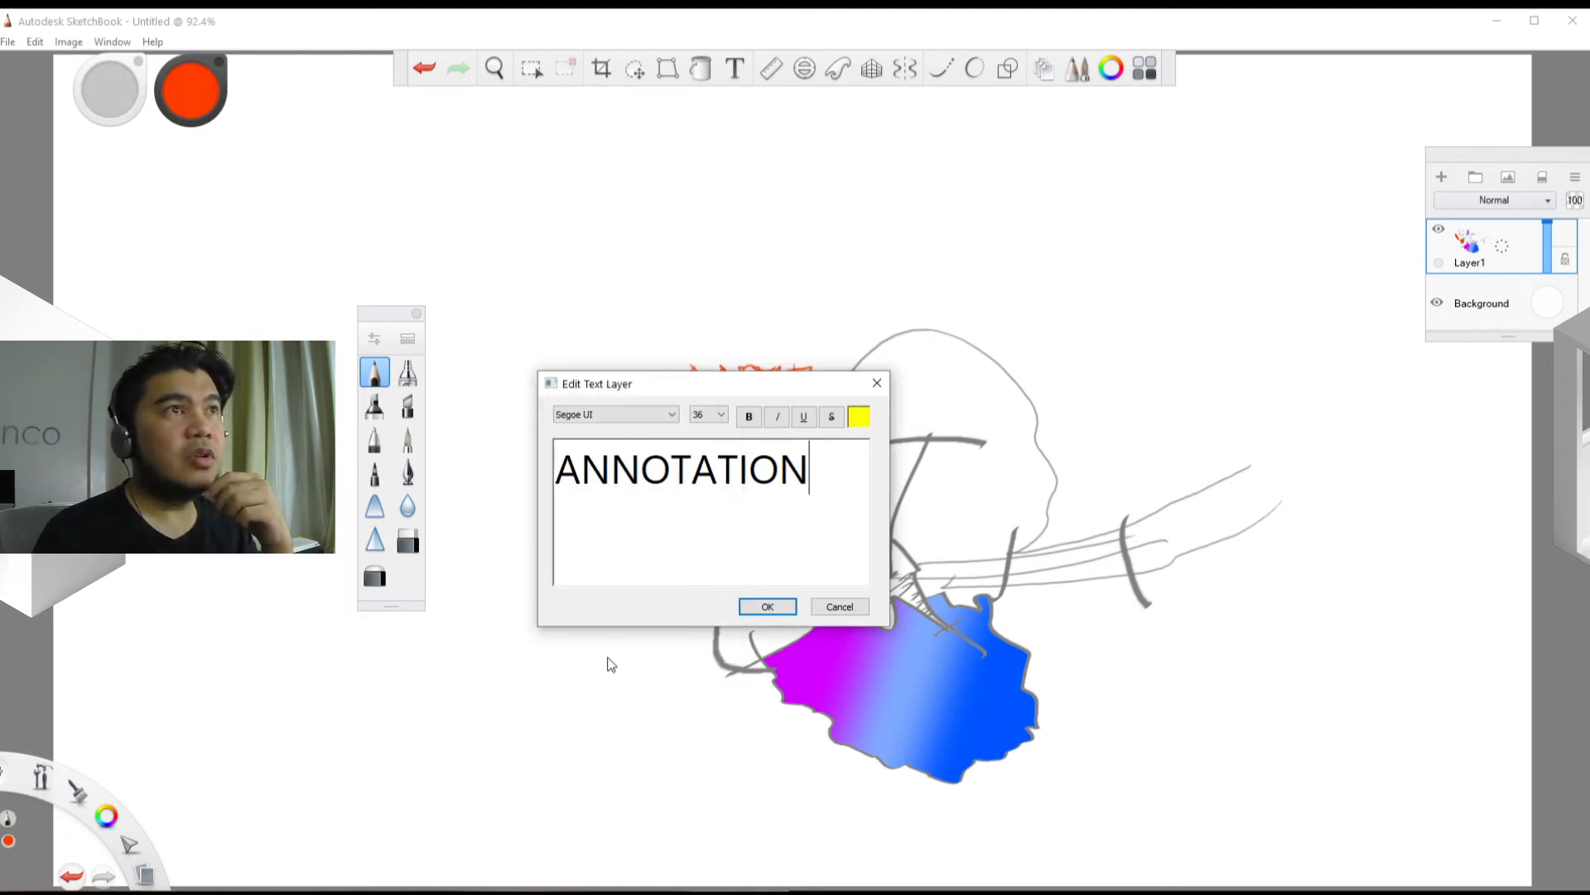
click(770, 607)
Step: Scale down the ANNOTATION text, rotate it to follow the trunk's slope, and move it onto the open end of the trunk
mouse_move(776, 611)
mouse_down()
mouse_move(767, 578)
mouse_move(797, 425)
mouse_up()
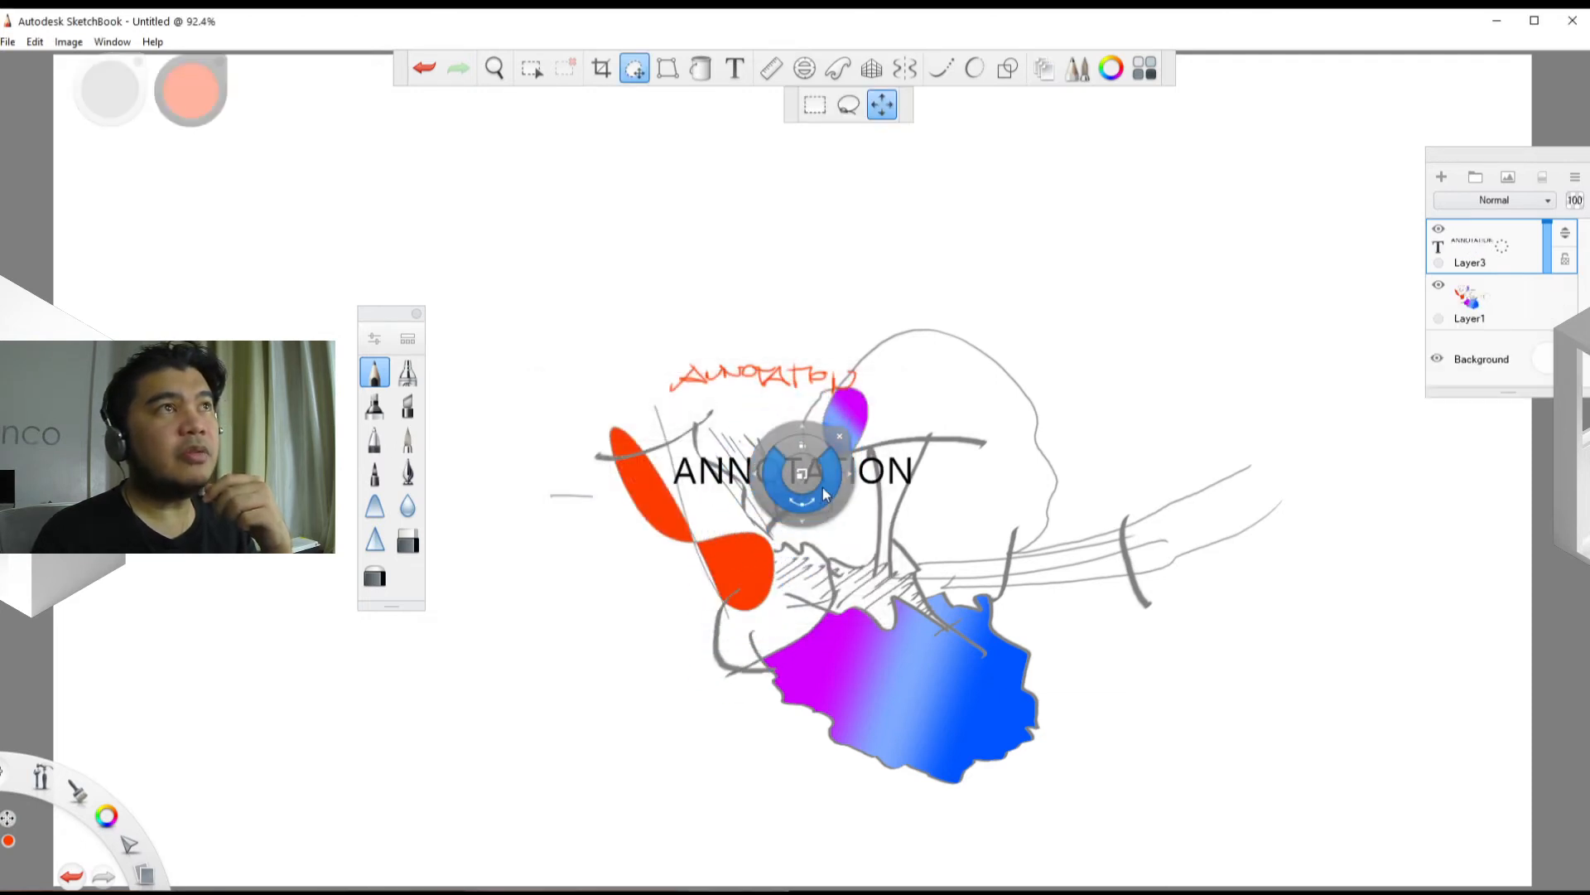
mouse_move(803, 447)
mouse_down()
mouse_move(760, 330)
mouse_move(770, 538)
mouse_move(810, 585)
mouse_move(815, 481)
mouse_move(770, 528)
mouse_move(650, 520)
mouse_move(568, 706)
mouse_move(935, 519)
mouse_move(1143, 440)
mouse_move(1125, 401)
mouse_up()
drag(1041, 363, 1047, 482)
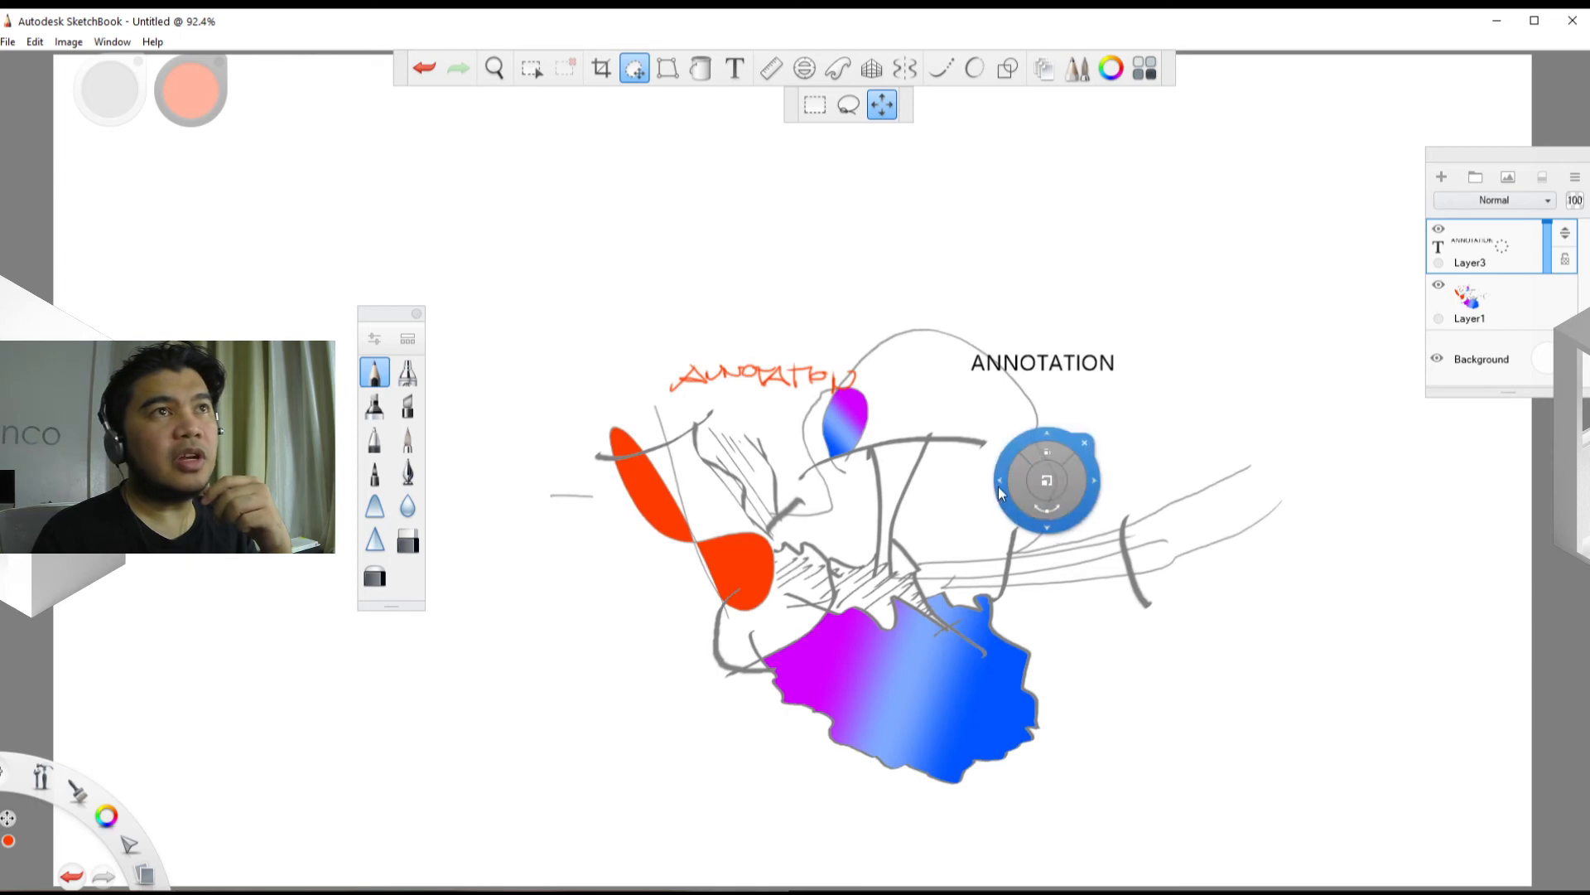
mouse_move(1004, 491)
mouse_down()
mouse_move(1076, 643)
mouse_move(1051, 650)
mouse_move(1124, 619)
mouse_move(1126, 652)
mouse_move(1182, 658)
mouse_move(1164, 654)
mouse_move(1211, 611)
mouse_move(1308, 659)
mouse_up()
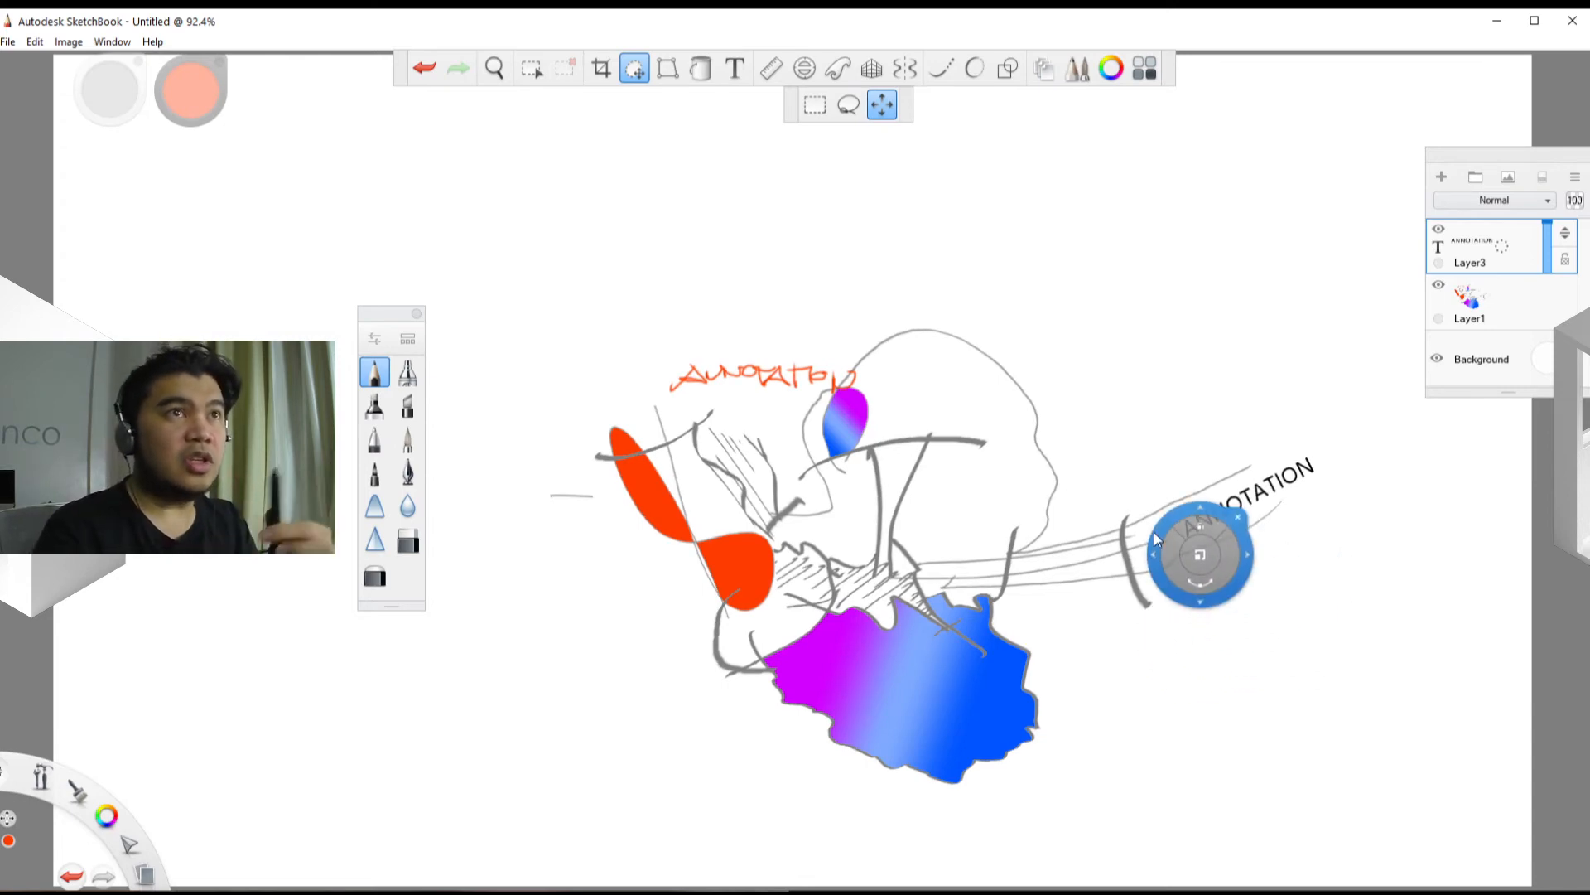
mouse_move(1155, 532)
mouse_down()
mouse_move(738, 385)
mouse_move(1248, 636)
mouse_move(1230, 543)
mouse_move(1209, 590)
mouse_up()
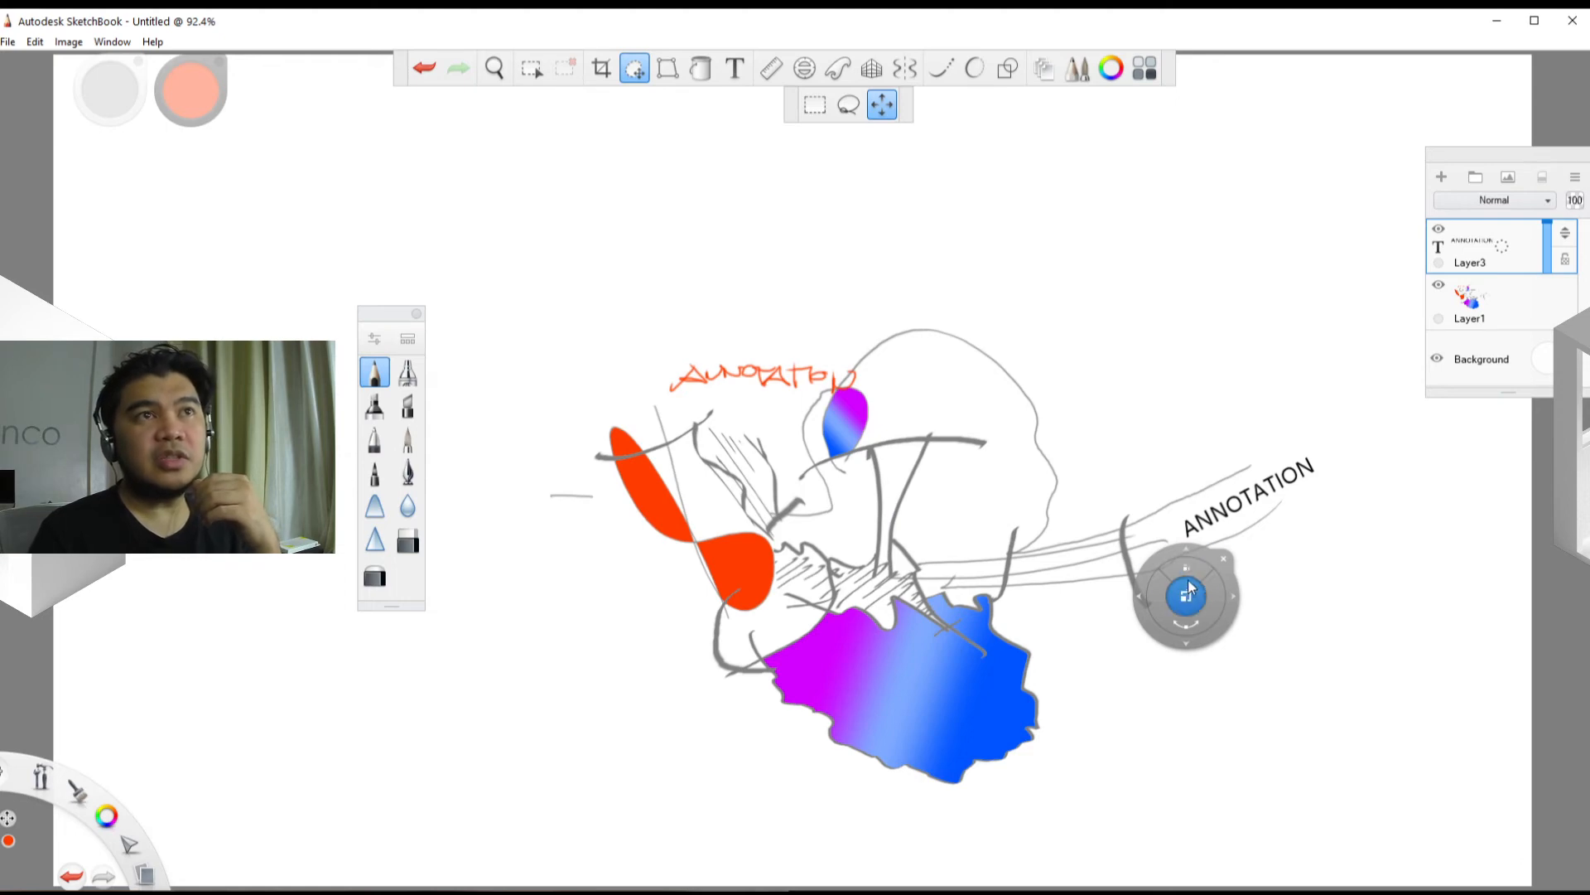
mouse_move(1194, 567)
mouse_down()
mouse_move(1392, 332)
mouse_move(1176, 572)
mouse_move(1139, 534)
mouse_move(1219, 623)
mouse_move(1198, 568)
mouse_up()
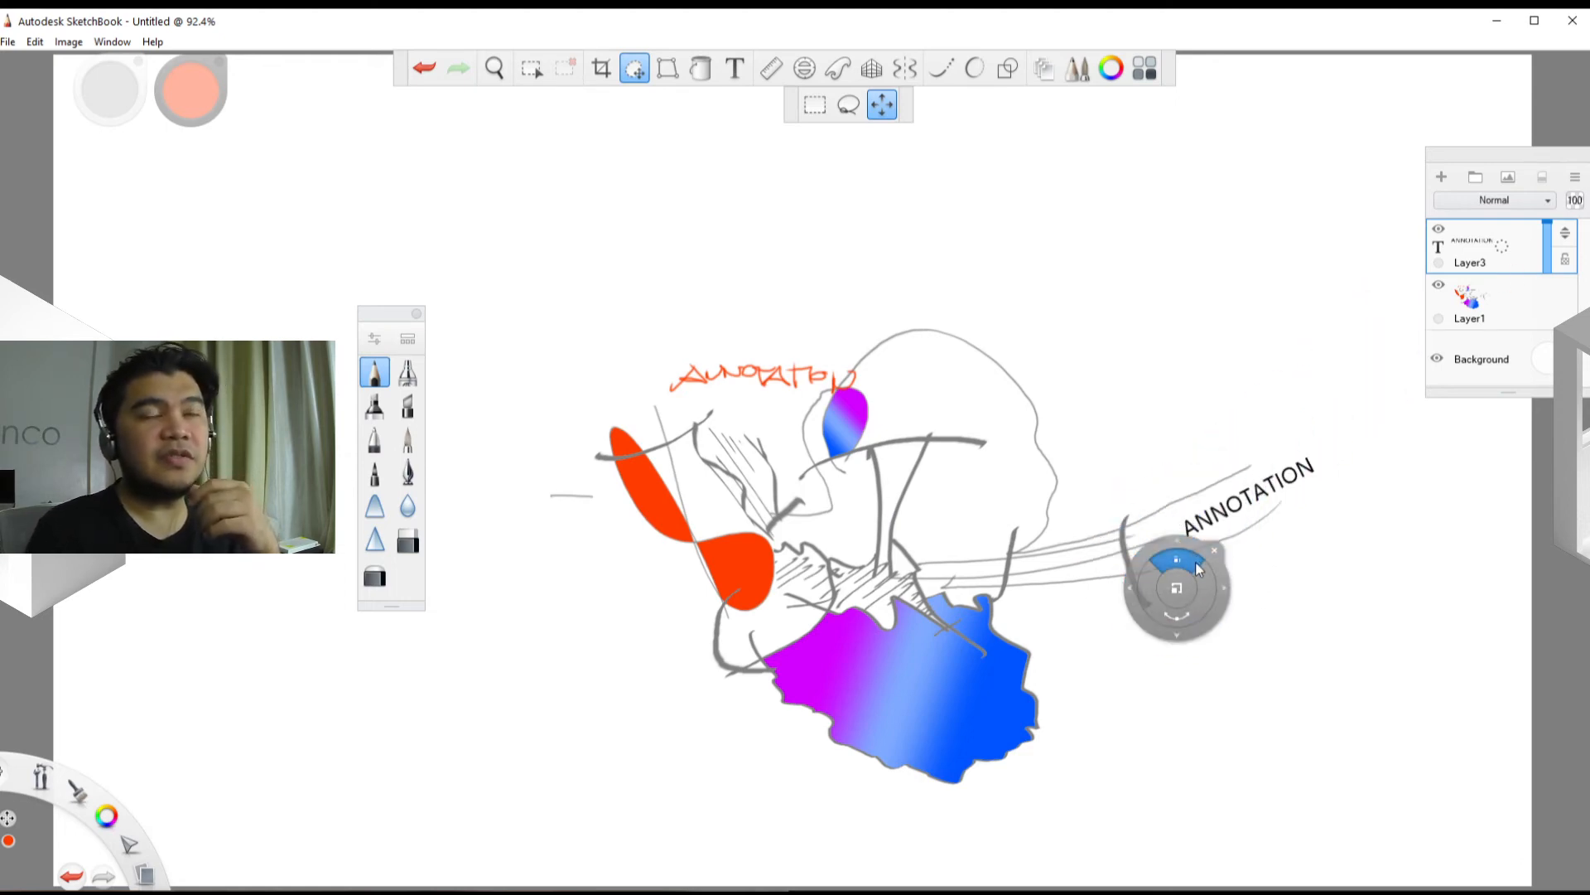
click(1215, 551)
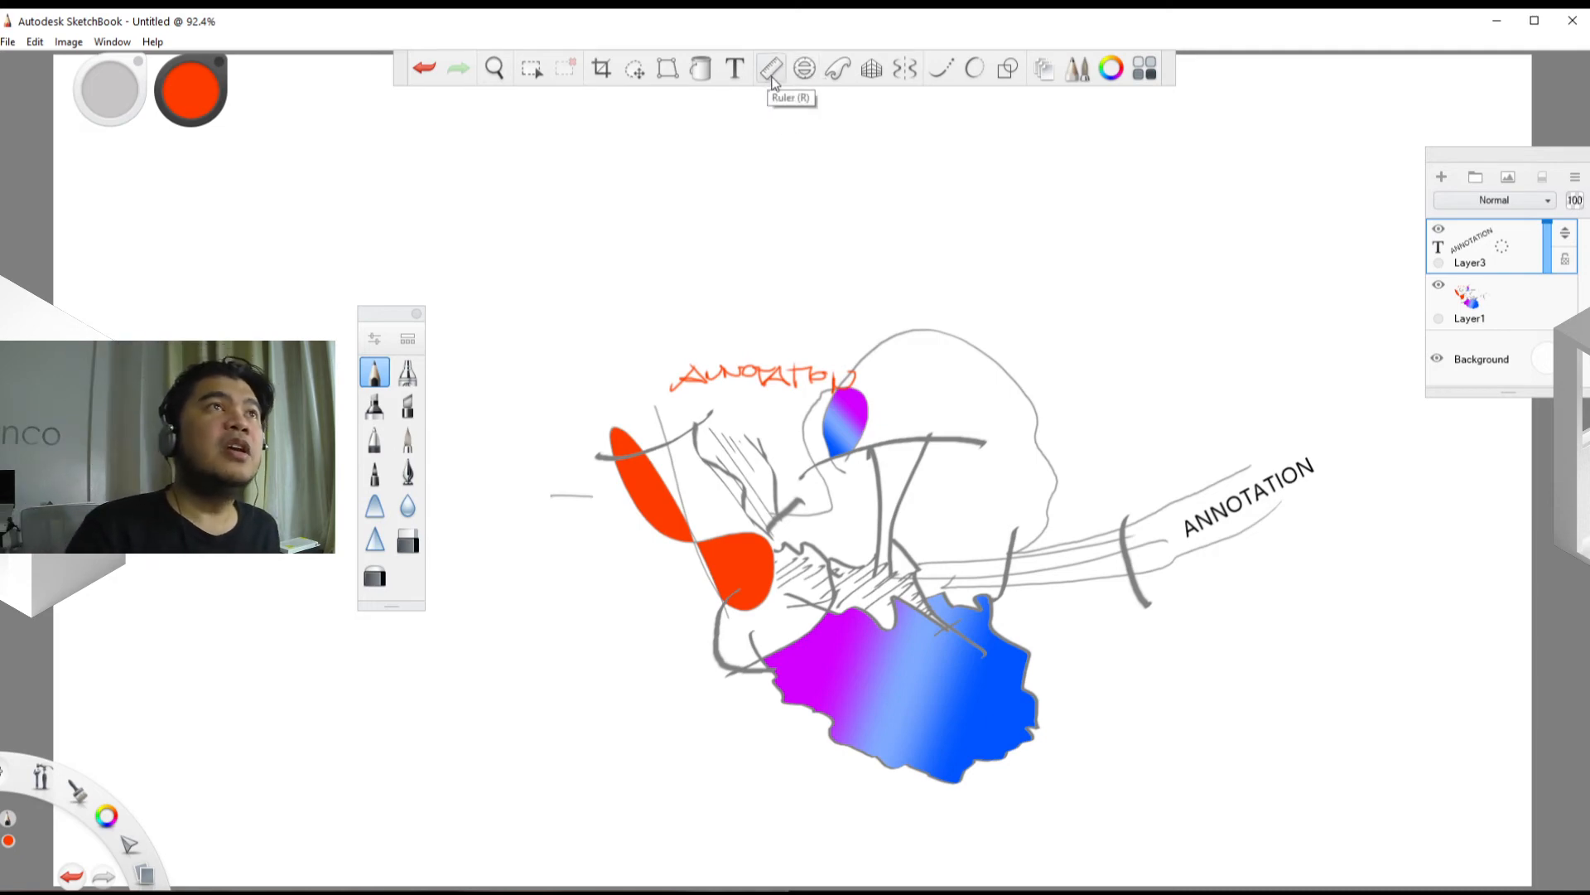
Step: Show the ellipse guide and tilt, widen, shrink and position it around the handwritten orange annotation
click(804, 69)
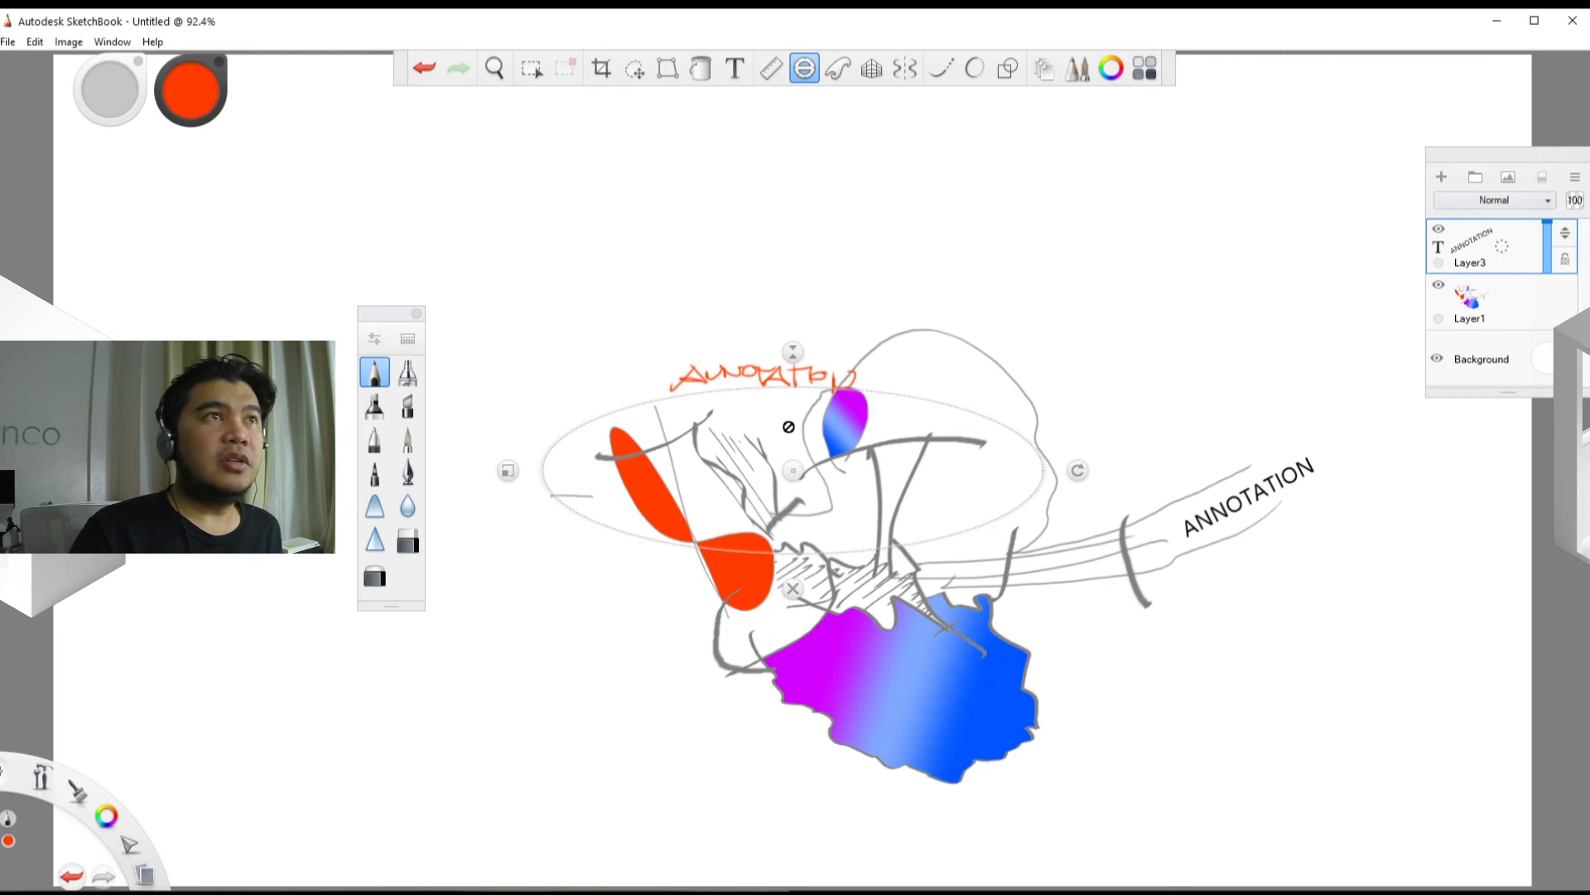
drag(792, 470, 798, 504)
drag(1086, 504, 1071, 436)
drag(799, 501, 820, 449)
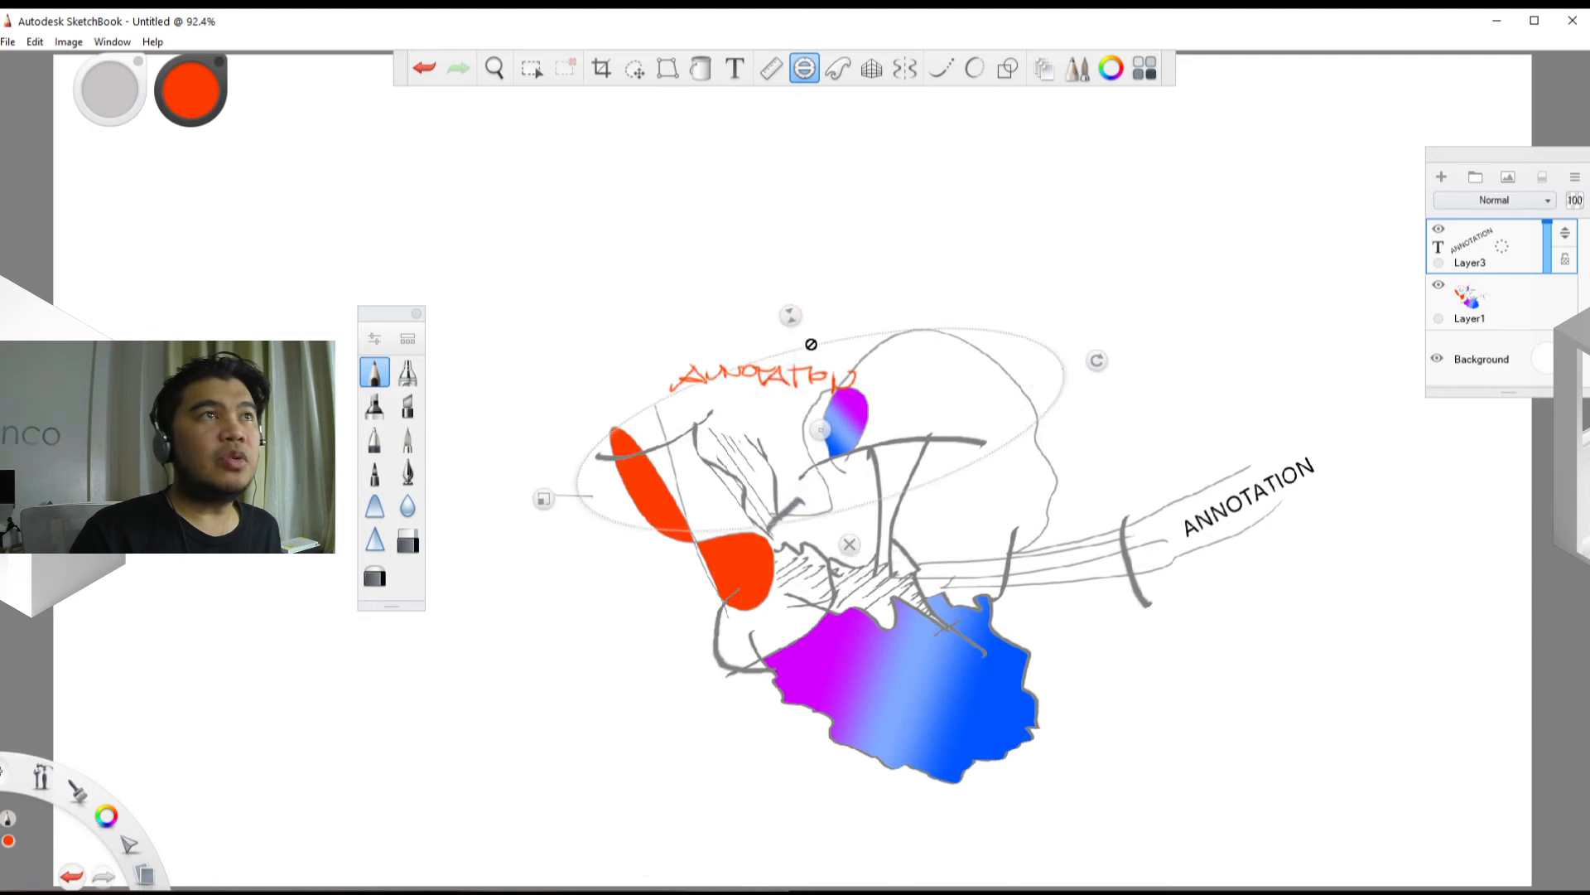
drag(808, 345, 781, 276)
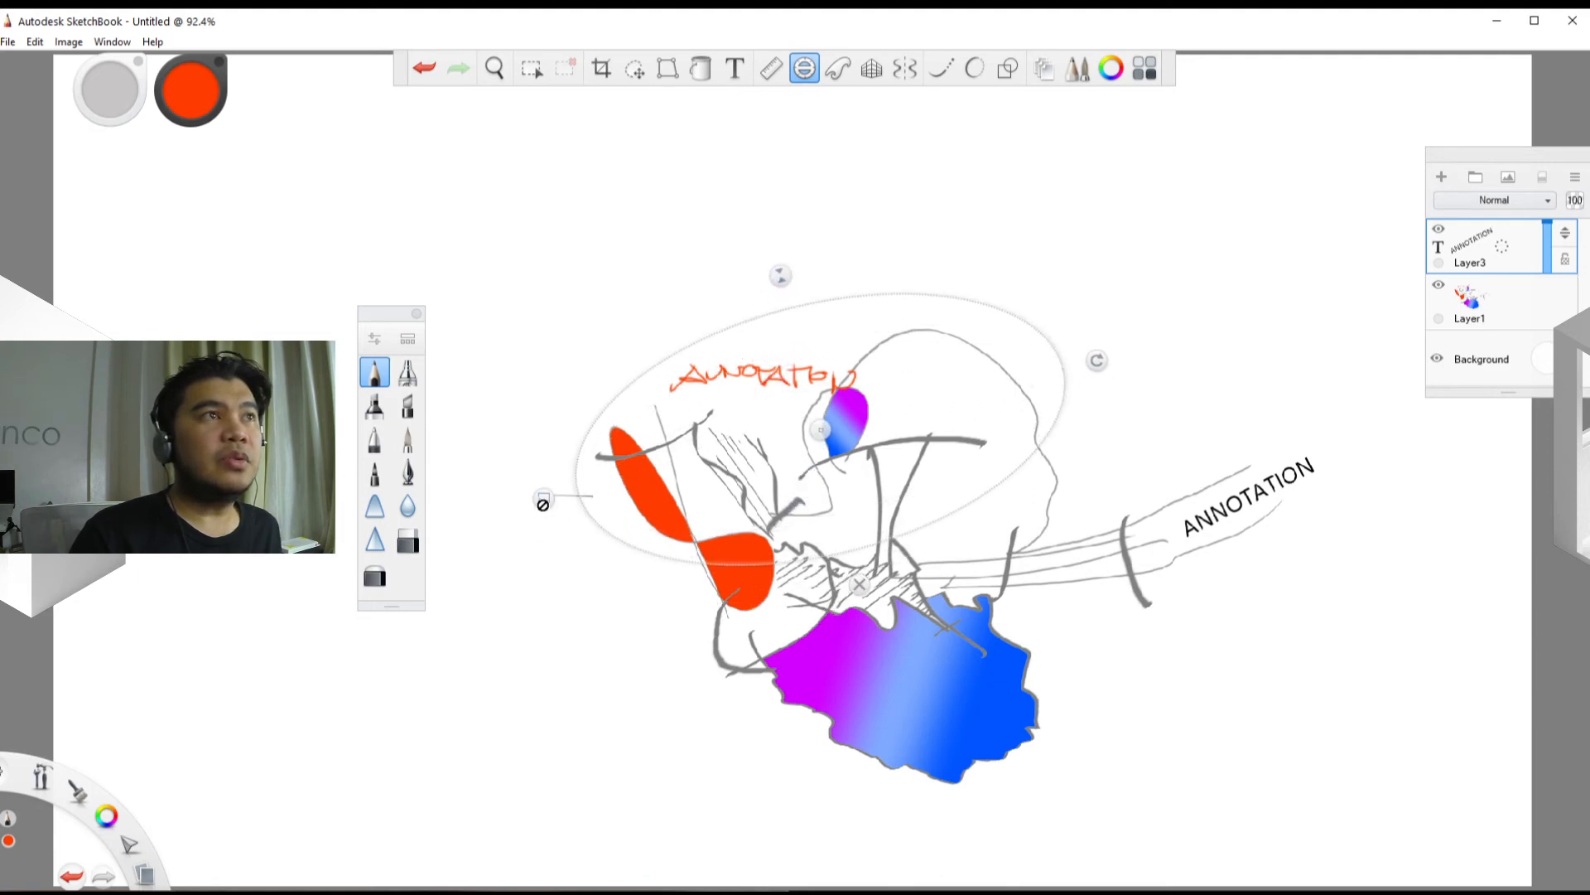
drag(543, 499, 575, 493)
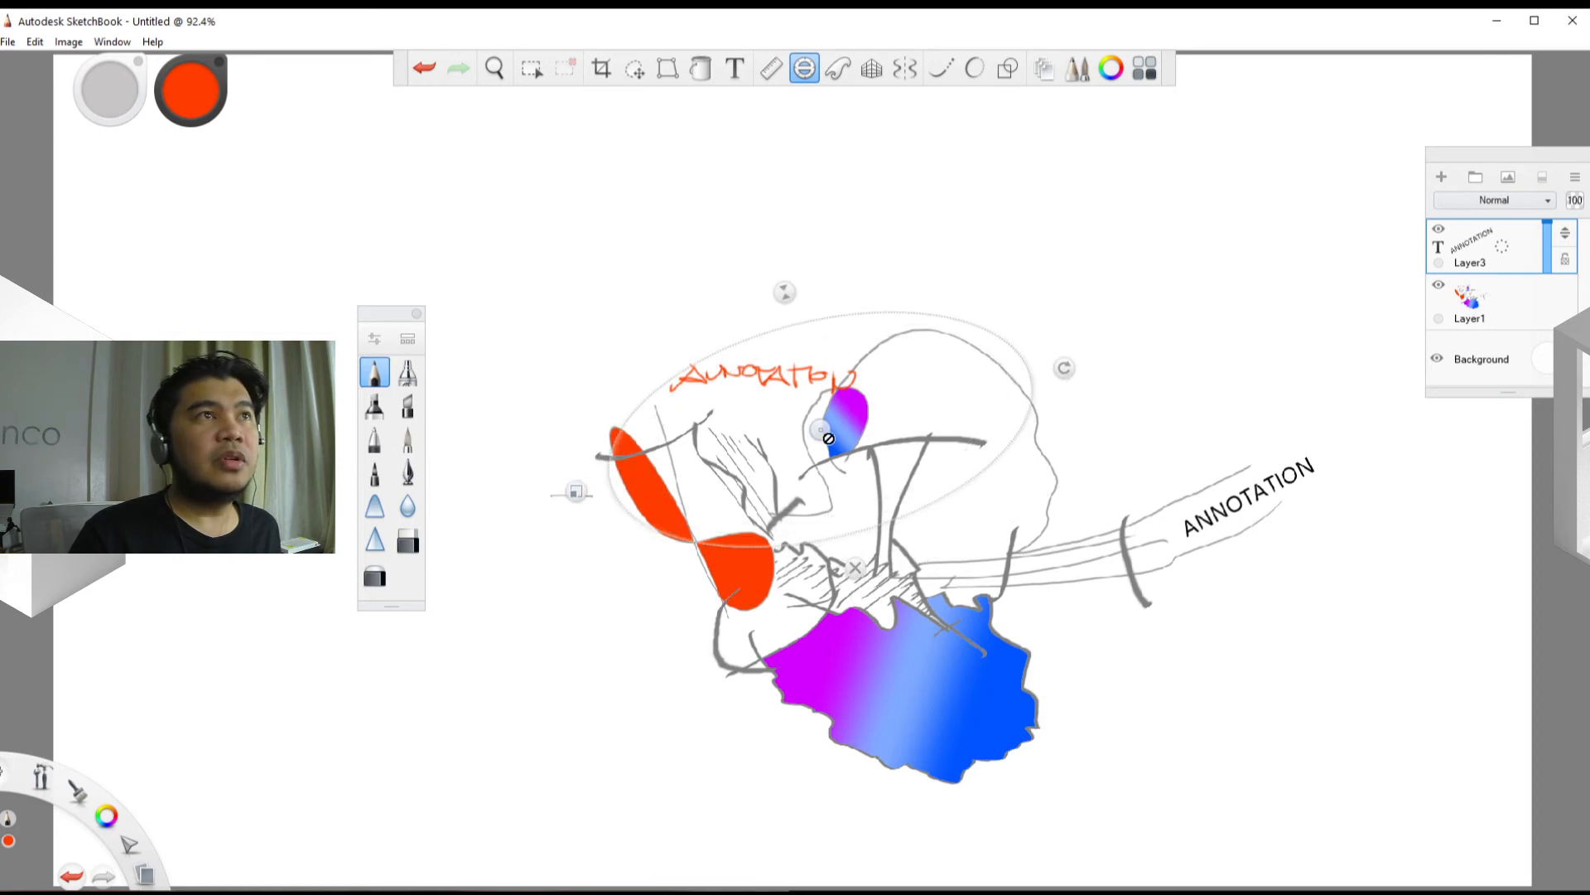
drag(820, 429, 803, 403)
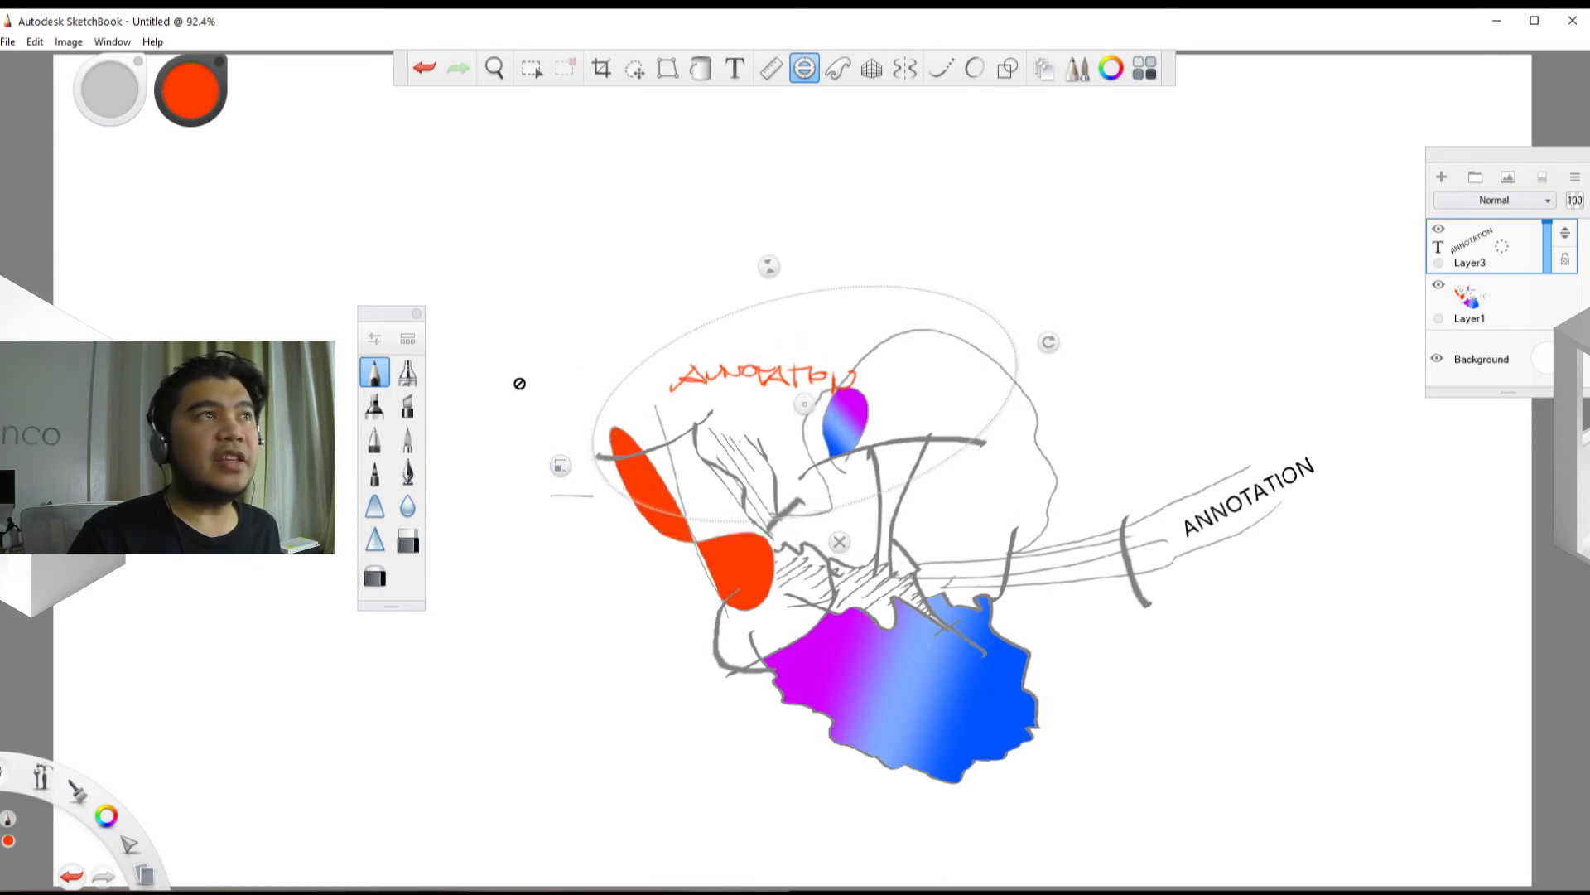
Step: Set the drawing colour to bright green and add a new layer above the text layer
click(408, 439)
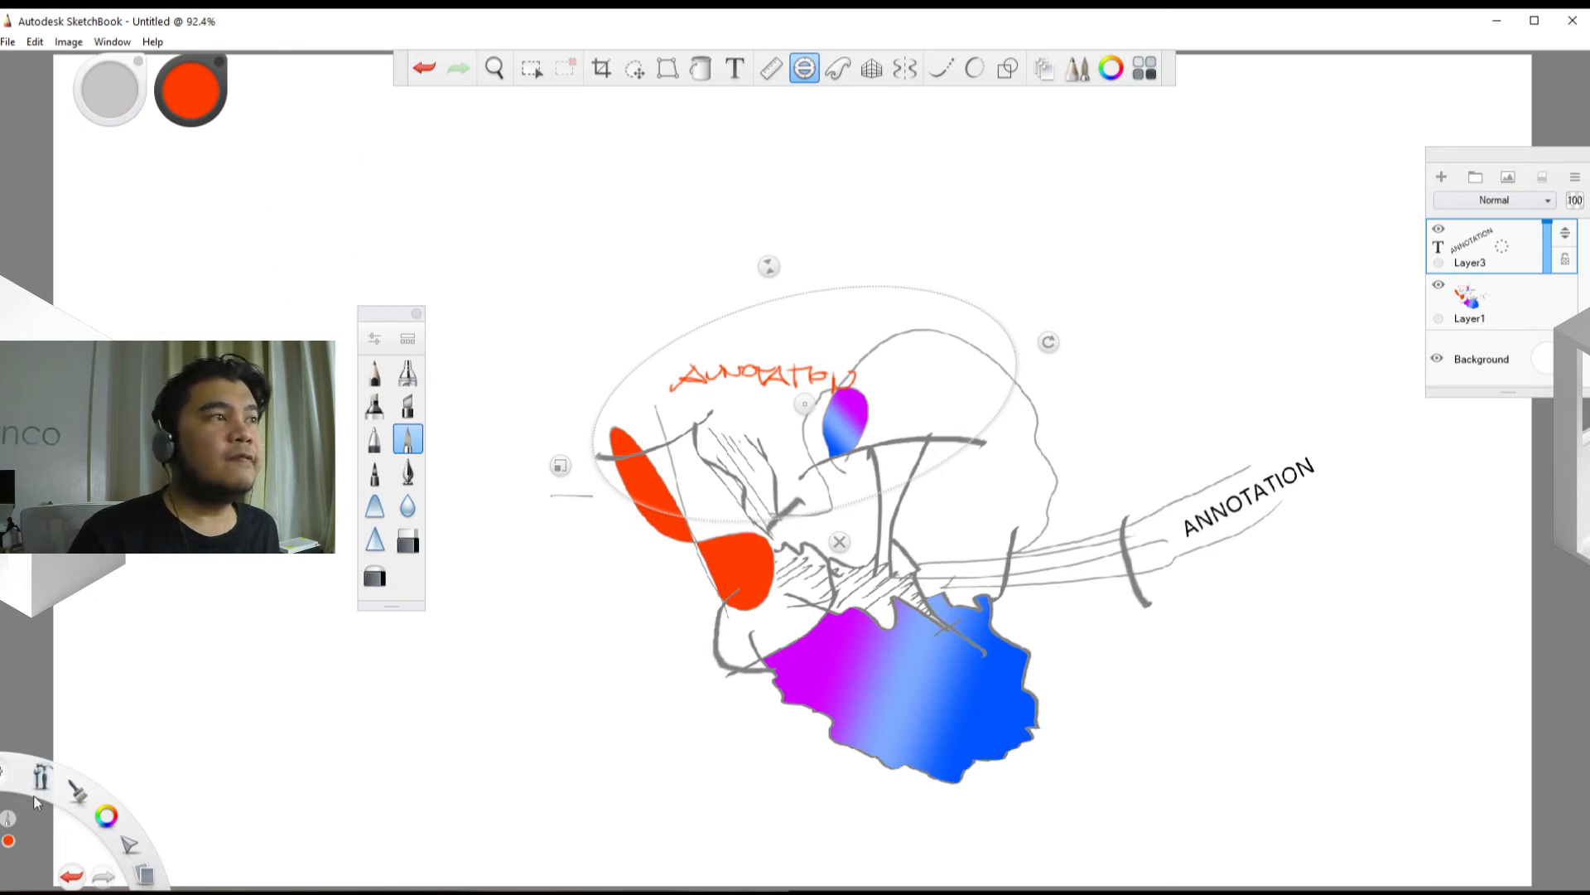
click(10, 841)
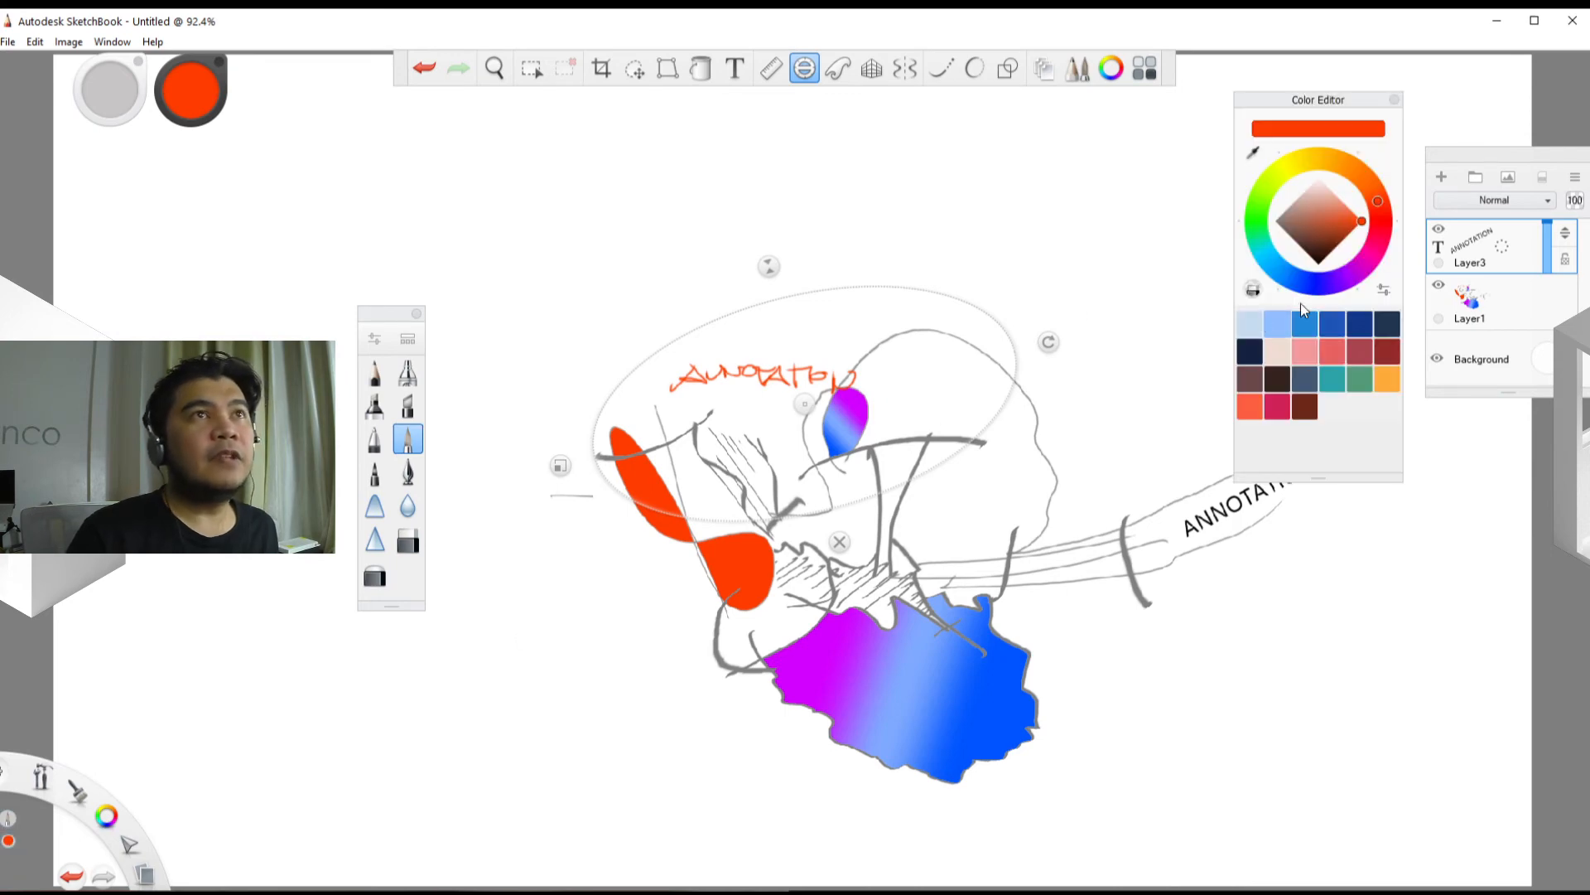
click(1275, 213)
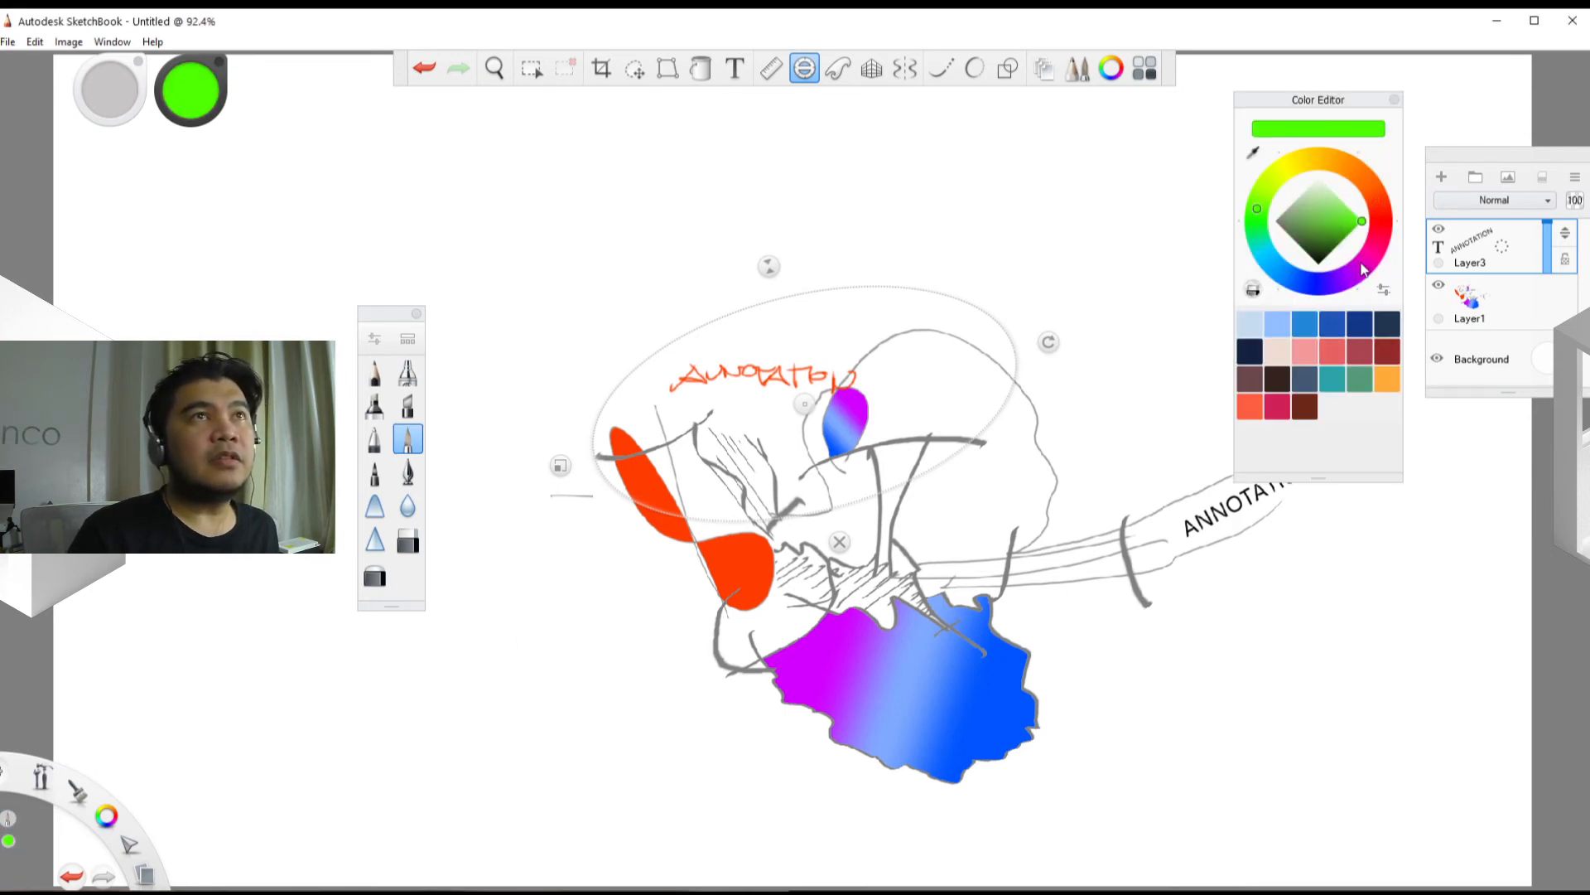
click(1396, 101)
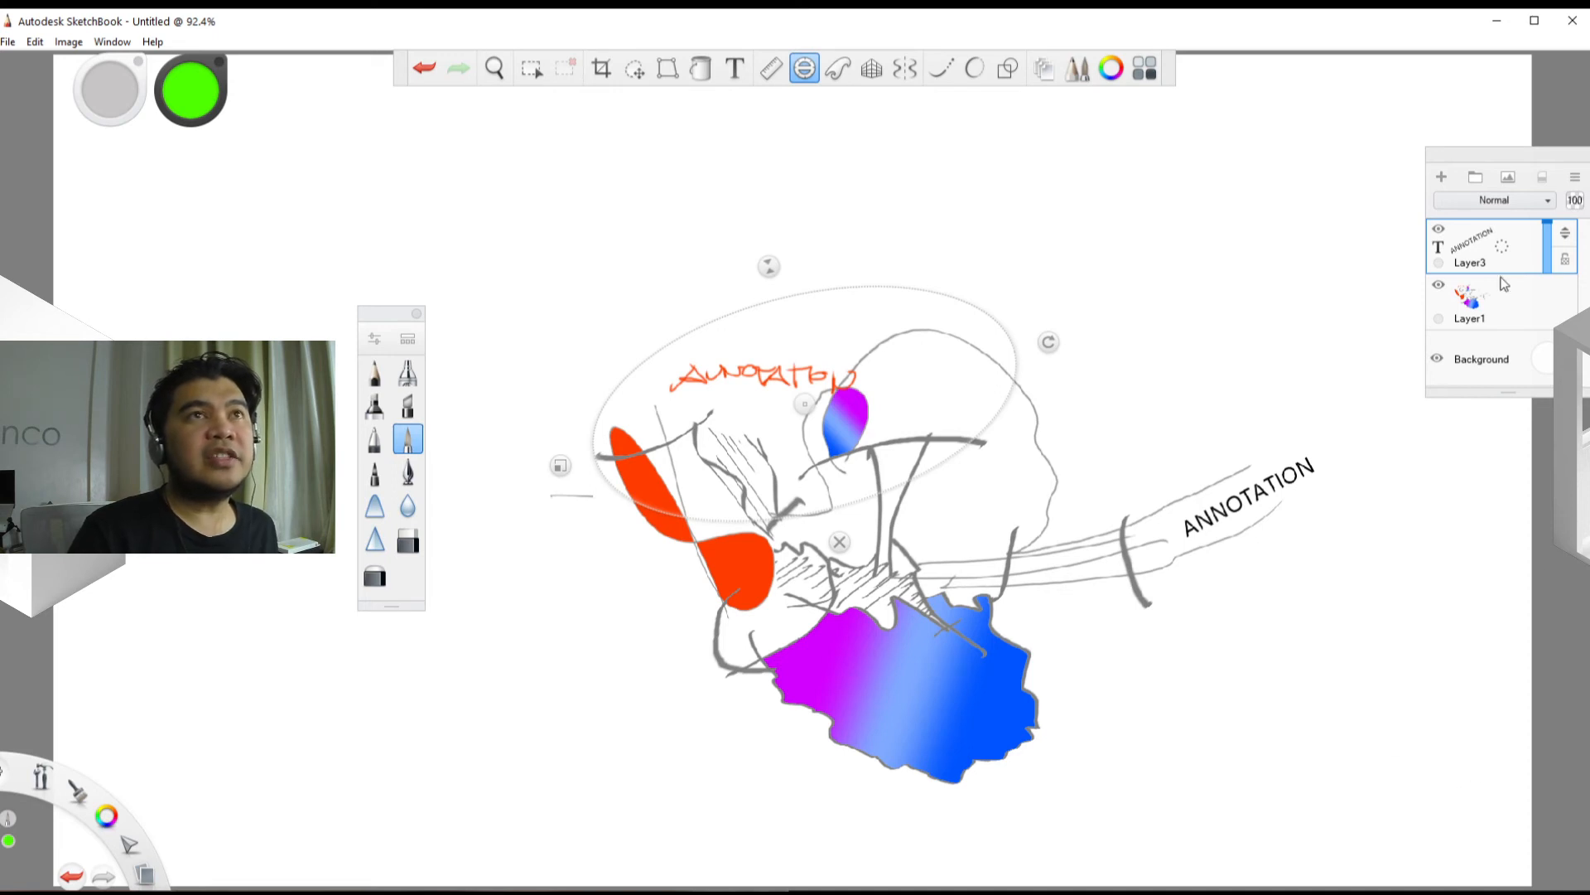
click(1444, 174)
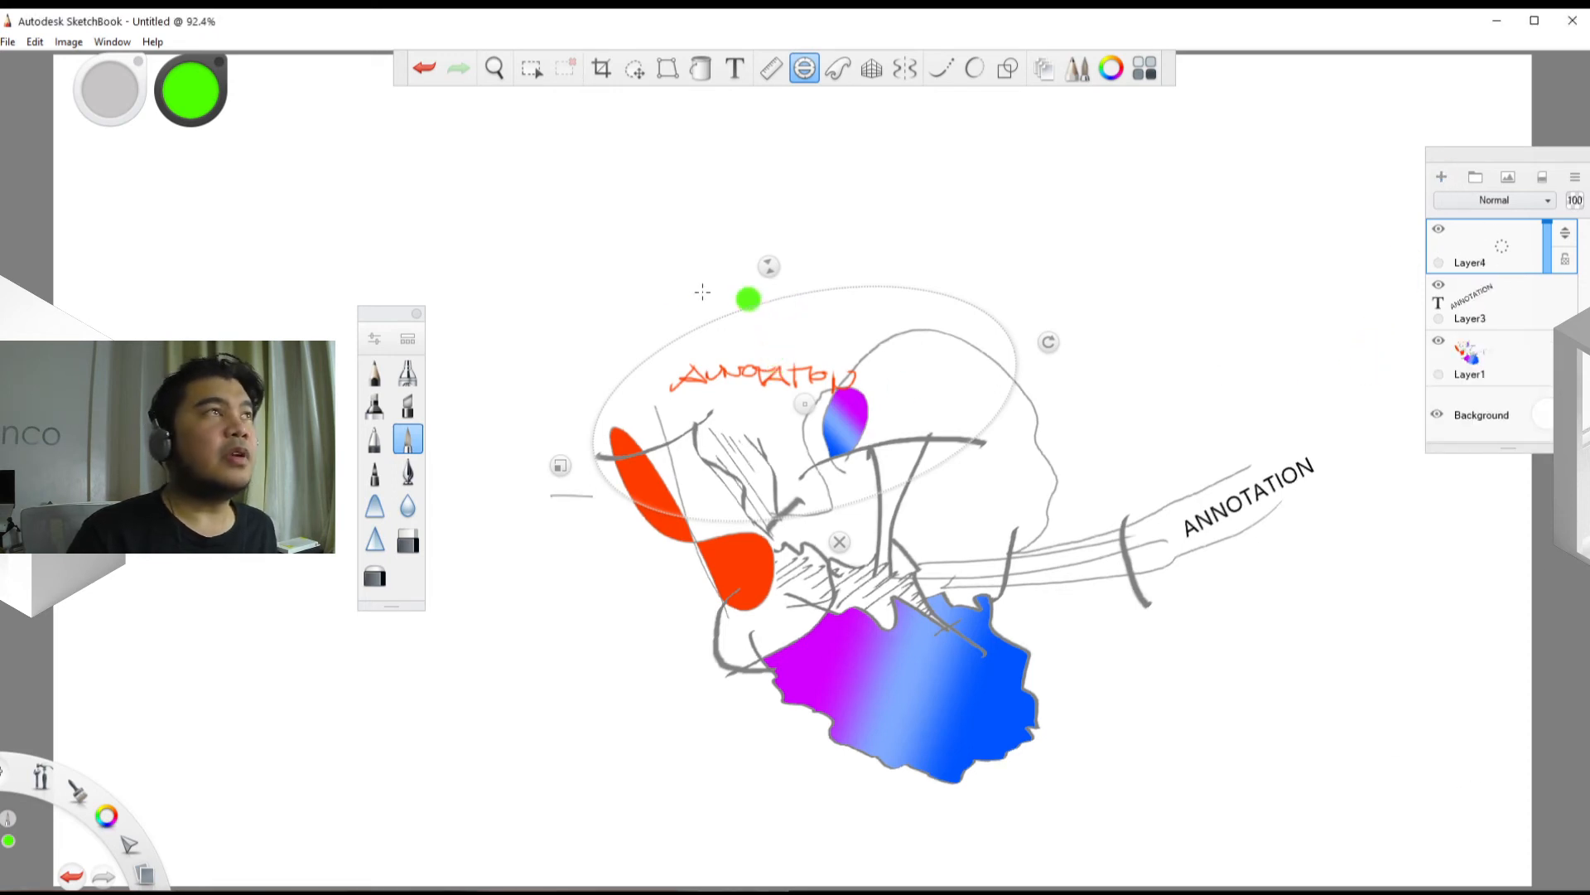
Step: Trace a large green pencil ellipse along the guide, then shrink and shift the guide to trace a smaller ellipse inside it
click(379, 379)
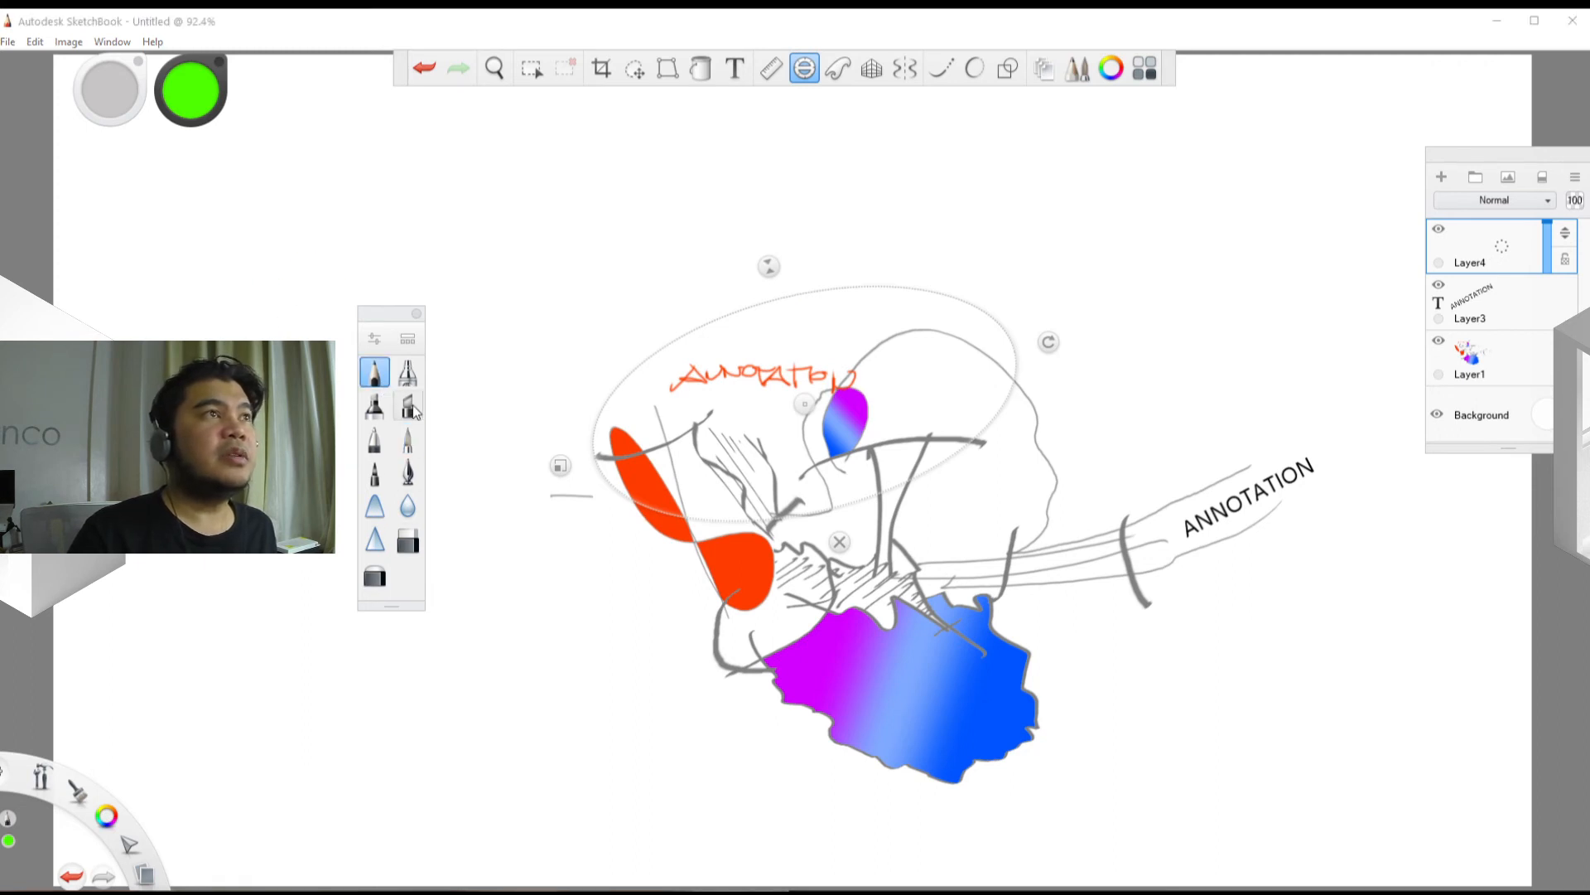
mouse_move(785, 296)
mouse_down()
mouse_move(681, 315)
mouse_move(911, 507)
mouse_move(782, 290)
mouse_up()
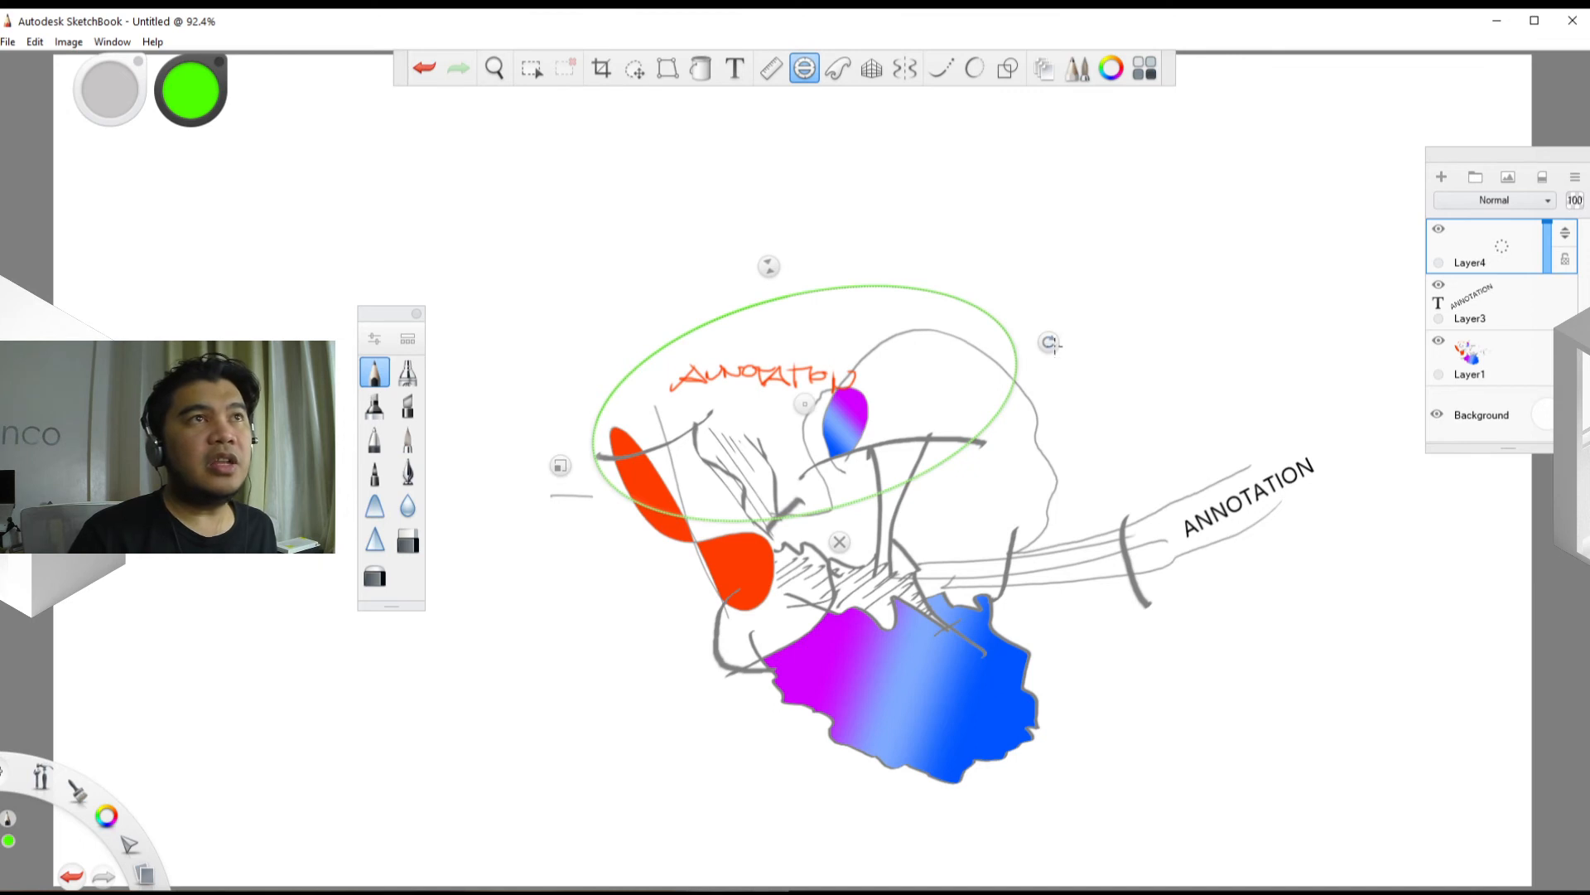
mouse_move(768, 266)
mouse_down()
mouse_move(788, 327)
mouse_move(770, 274)
mouse_up()
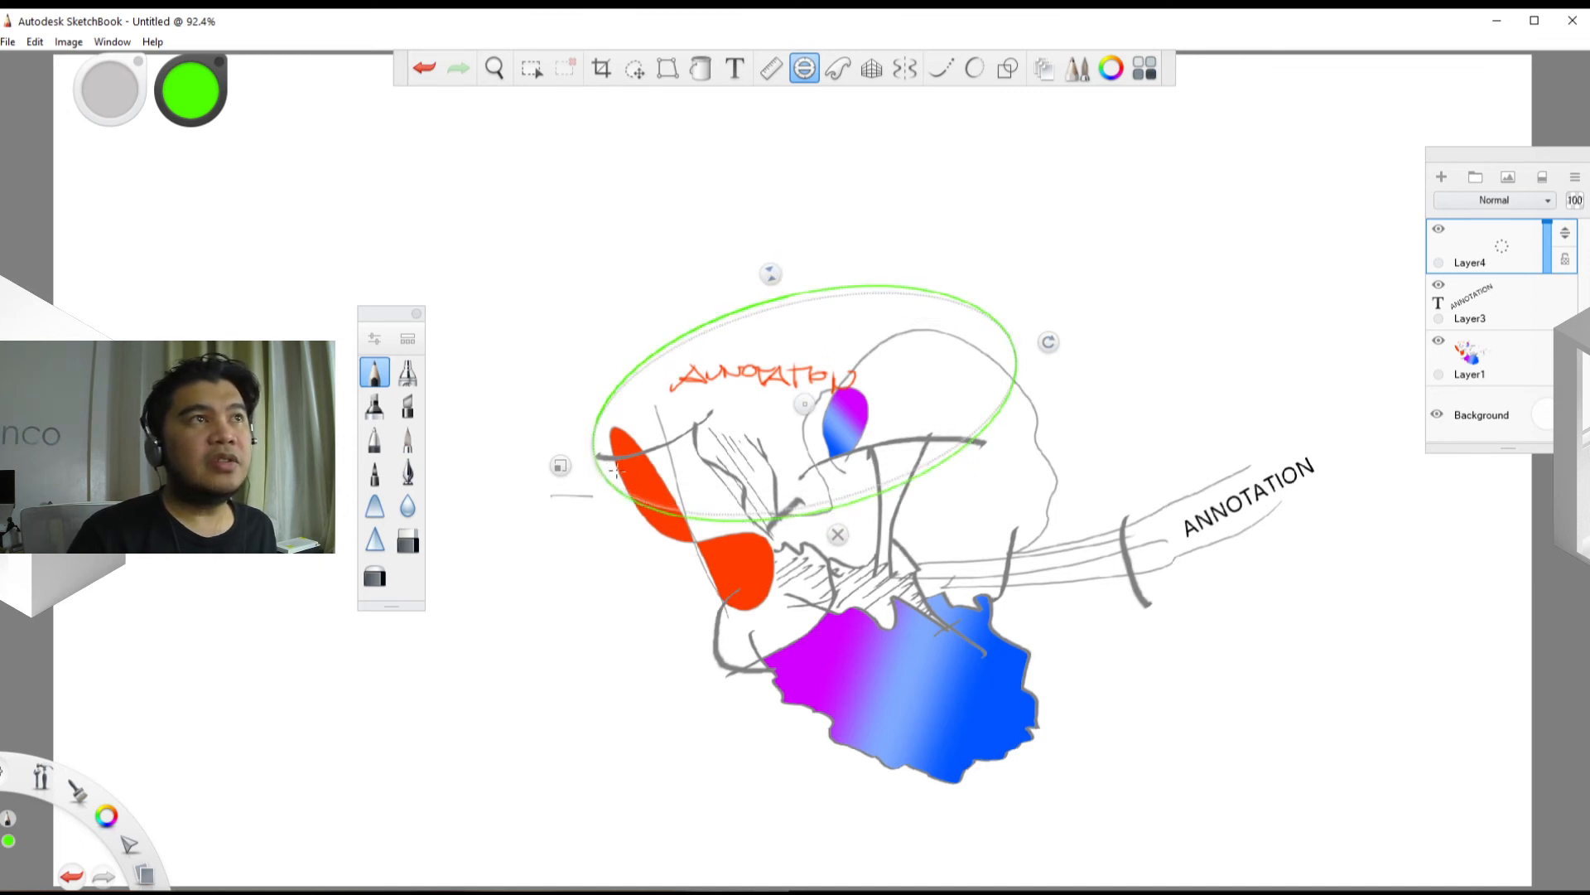
drag(560, 465, 619, 437)
drag(805, 403, 822, 440)
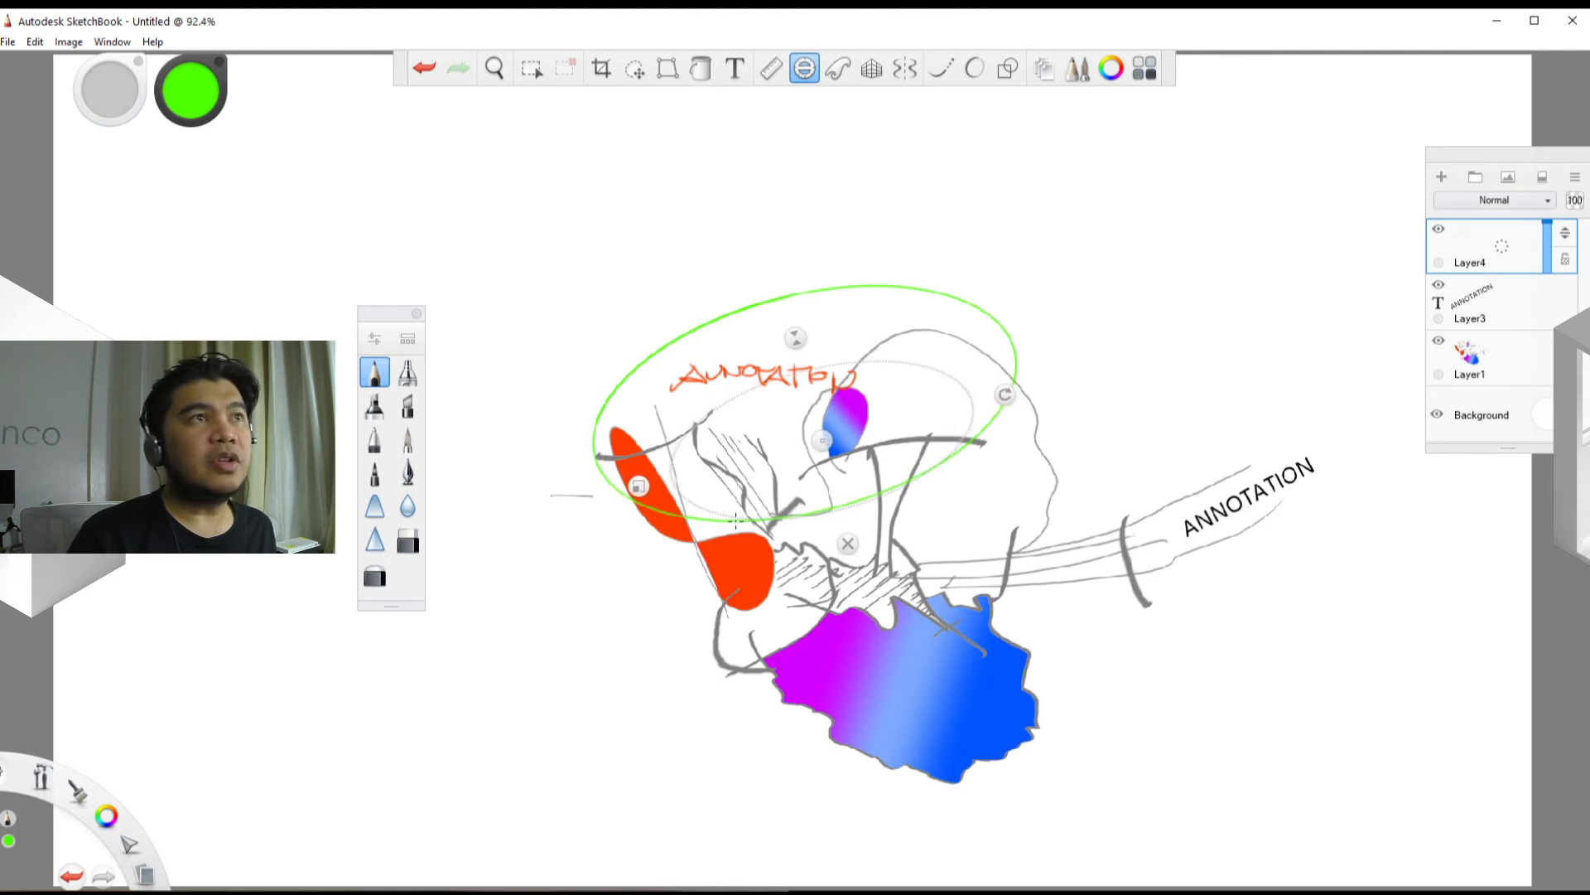
mouse_move(735, 519)
mouse_down()
mouse_move(662, 464)
mouse_move(731, 390)
mouse_move(956, 417)
mouse_move(882, 477)
mouse_move(916, 478)
mouse_up()
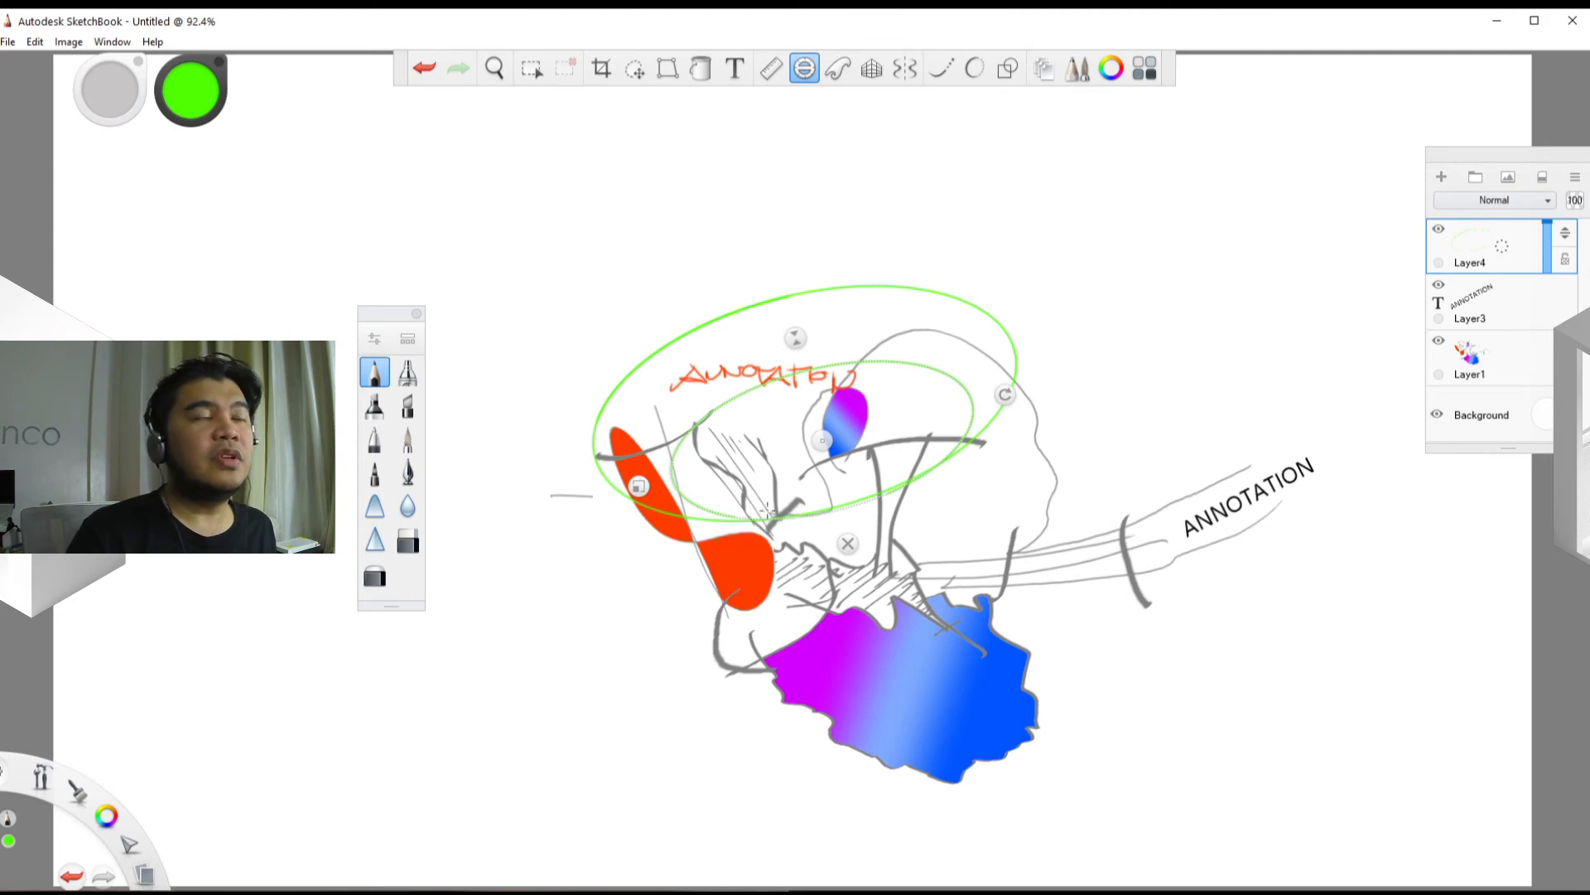
Step: Move the ellipse guide aside and close it, and hatch the area between the two green ellipses freehand with the pencil
drag(821, 439, 1135, 315)
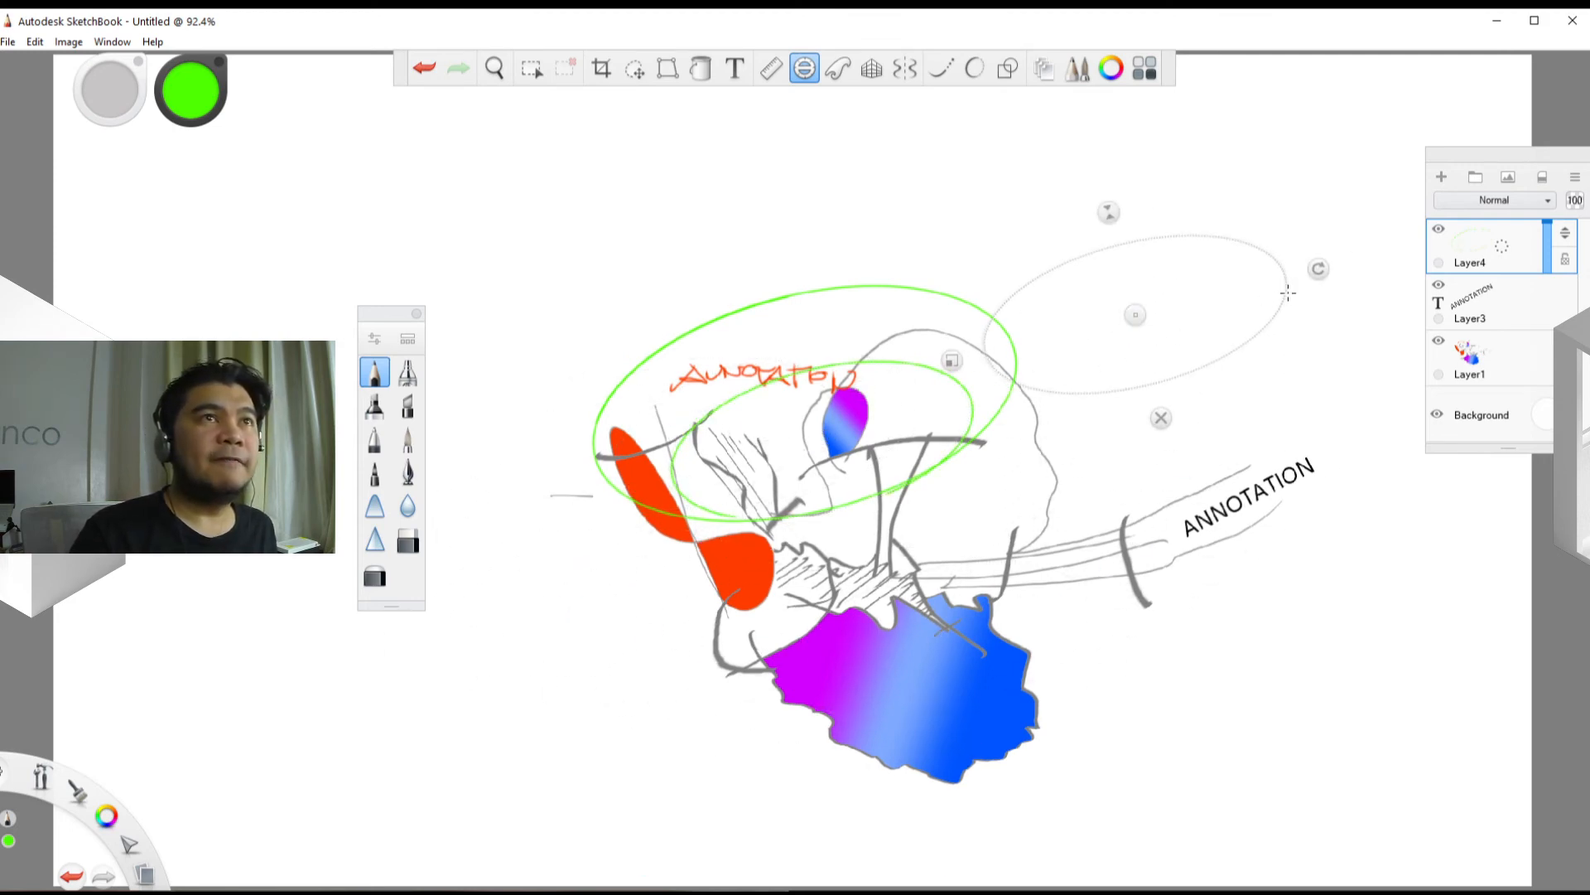
click(1158, 417)
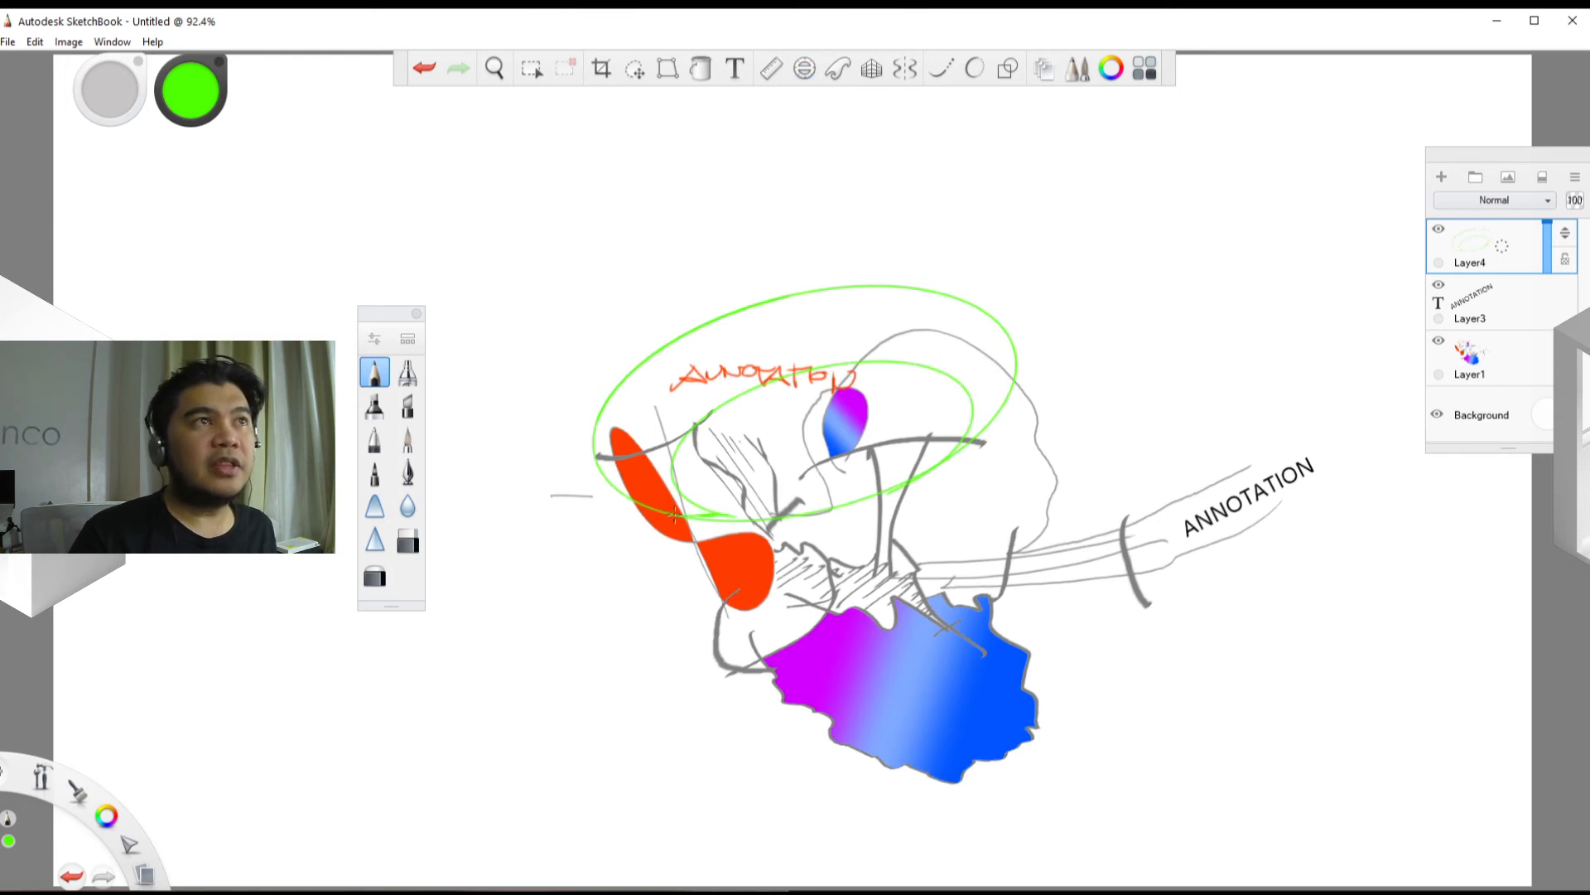
mouse_move(671, 512)
mouse_down()
mouse_move(706, 506)
mouse_move(617, 483)
mouse_move(658, 481)
mouse_move(609, 431)
mouse_move(691, 468)
mouse_move(658, 328)
mouse_up()
mouse_move(699, 430)
mouse_down()
mouse_move(738, 314)
mouse_move(717, 418)
mouse_move(828, 303)
mouse_move(766, 388)
mouse_move(915, 315)
mouse_move(806, 384)
mouse_move(991, 342)
mouse_move(887, 384)
mouse_move(966, 406)
mouse_up()
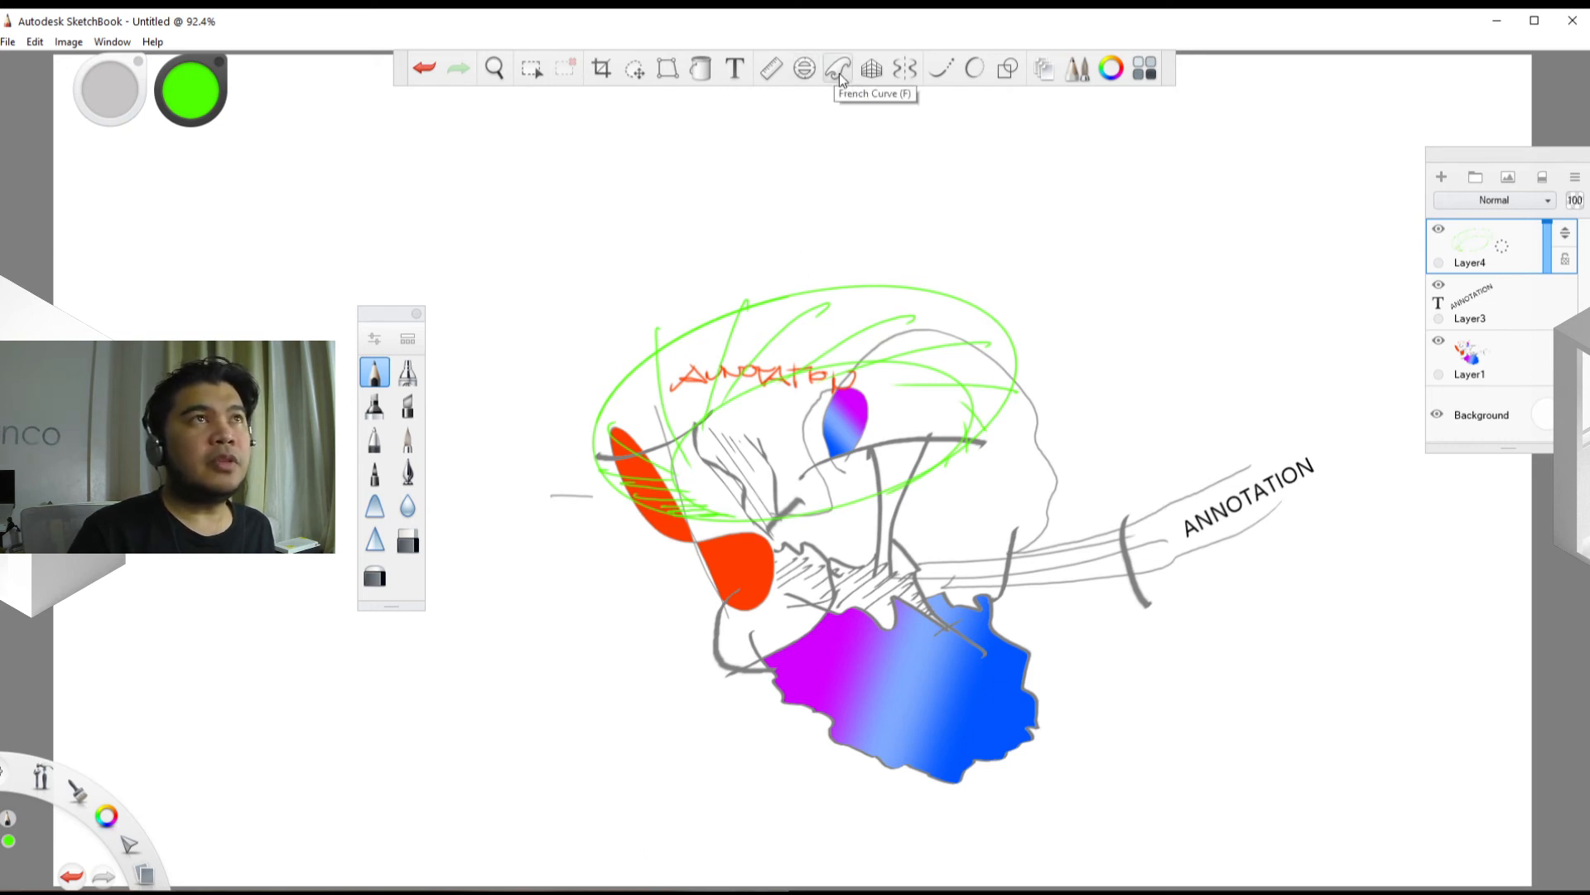
Step: Show the French curve guide, shift it over the sketch and trace a green pencil arc along its edge beside the orange shapes
click(838, 69)
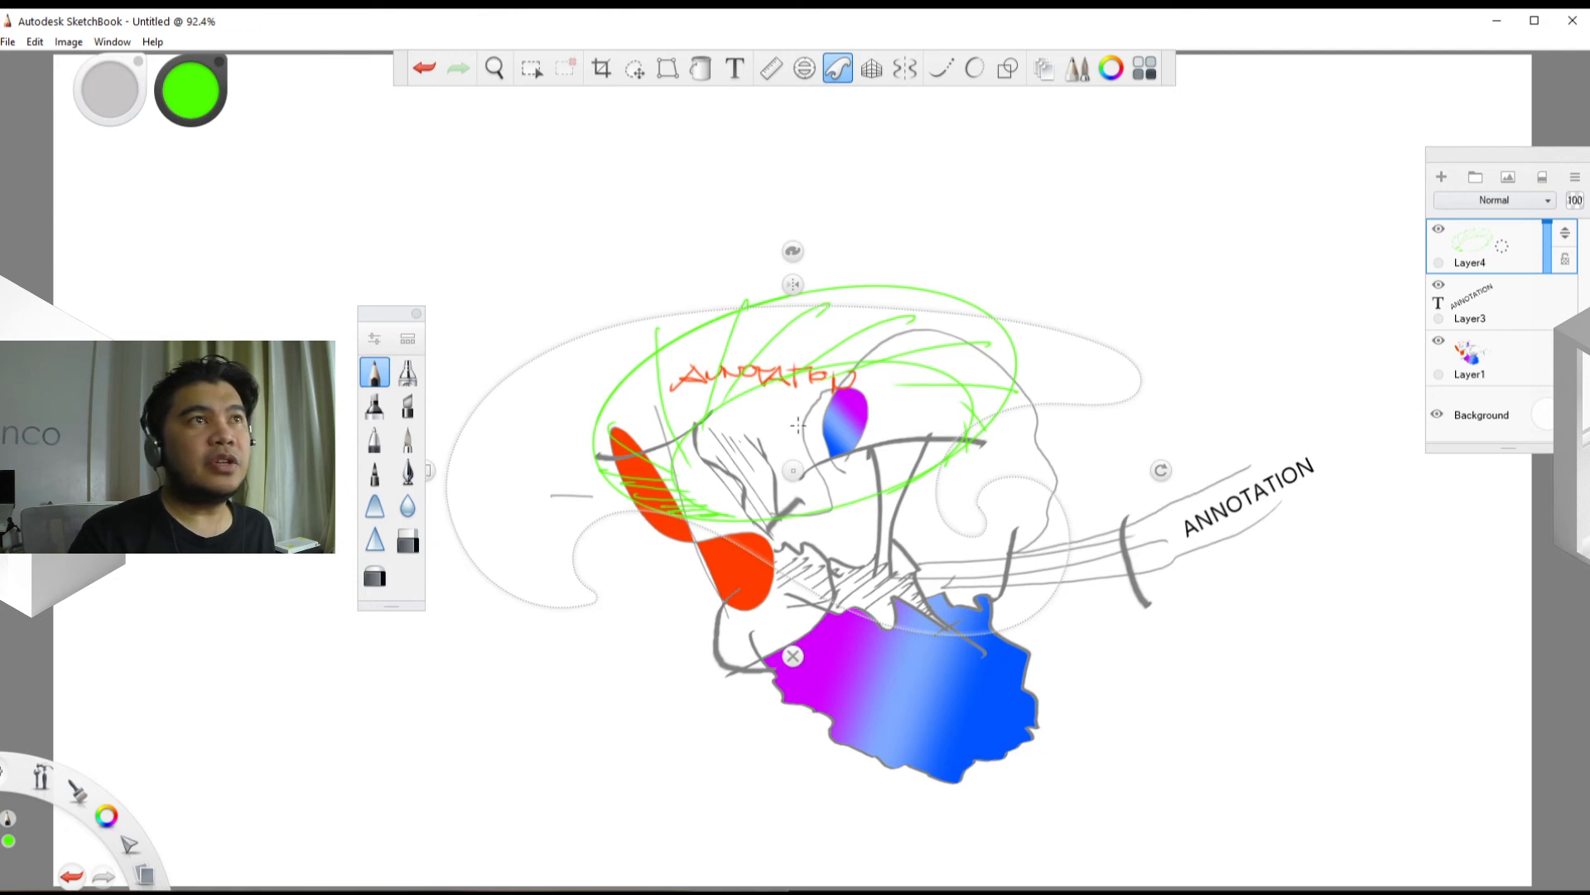
drag(793, 471, 939, 515)
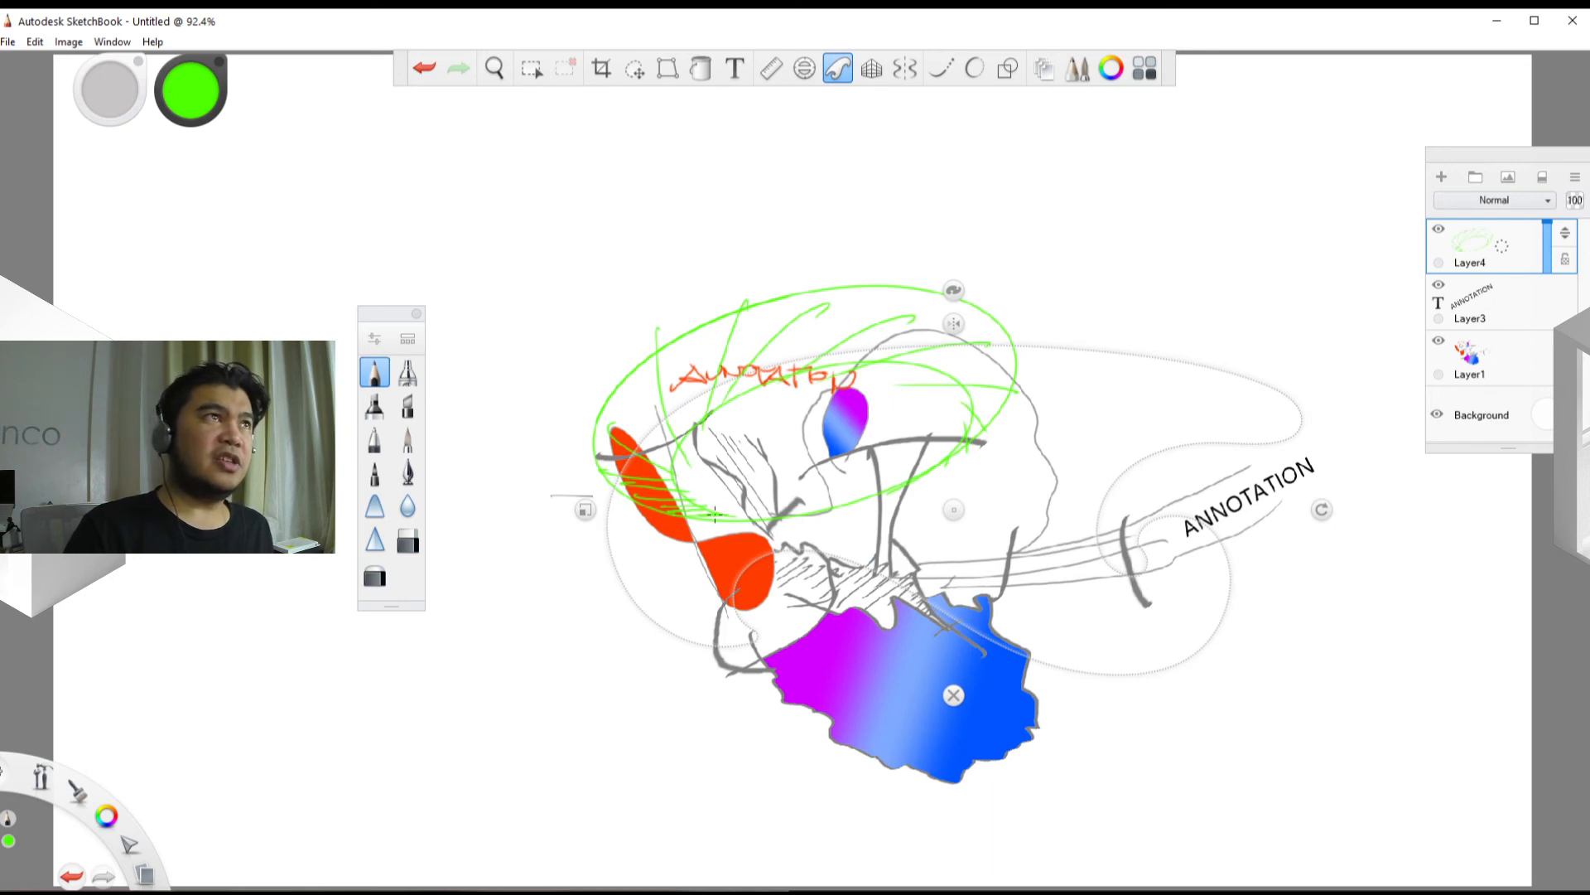
mouse_move(719, 642)
mouse_down()
mouse_move(674, 618)
mouse_move(643, 553)
mouse_move(650, 497)
mouse_up()
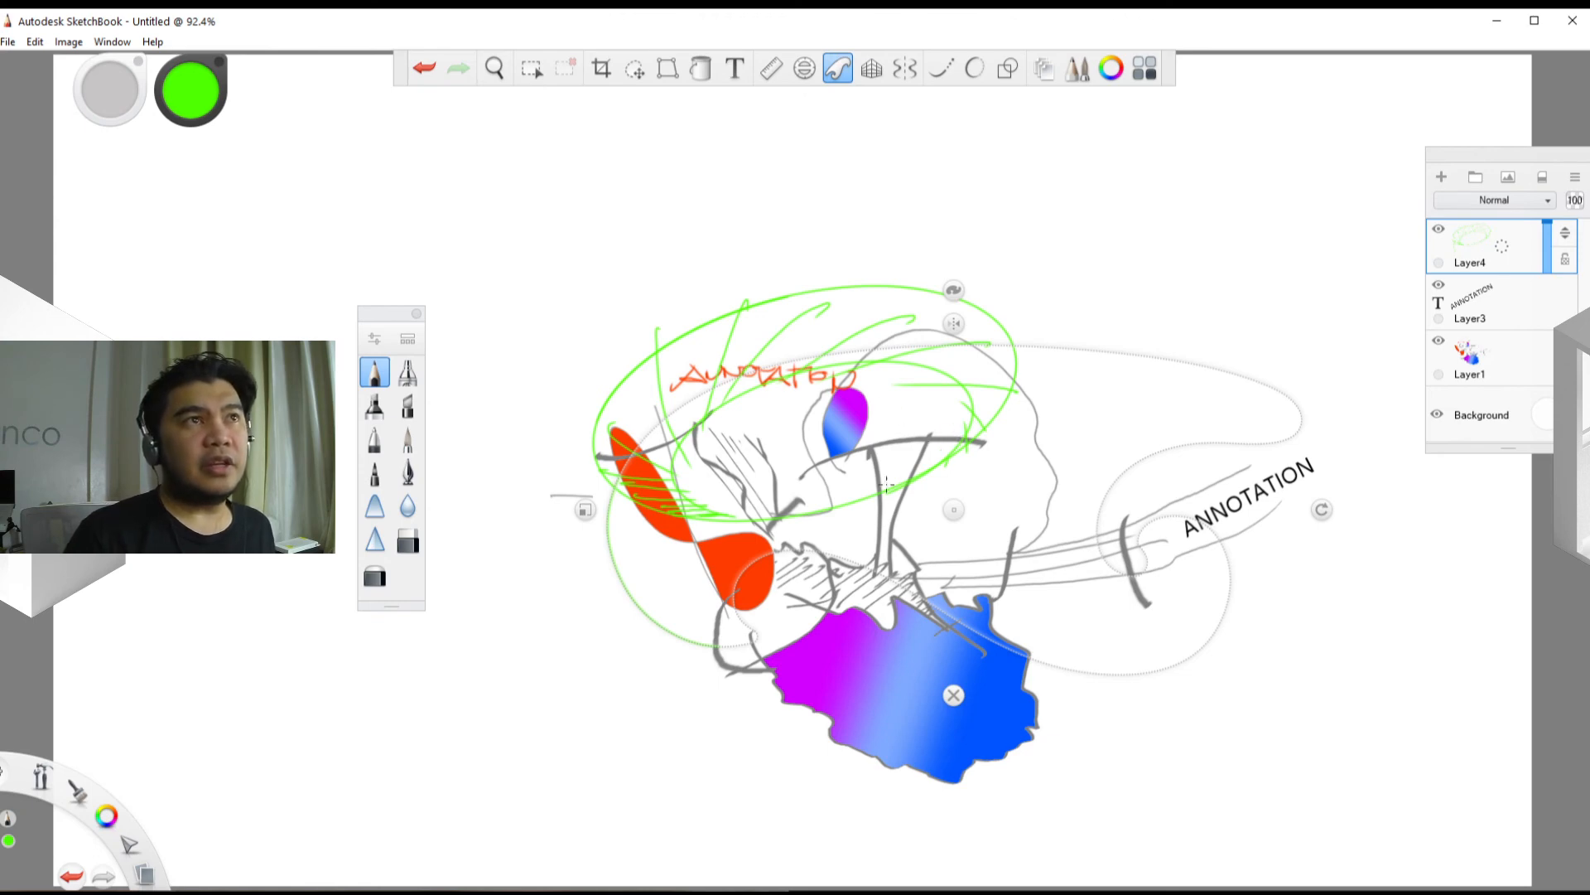
Step: Rotate and reposition the French curve, trace a green arc from the large ellipse down to the branch's thick end stroke, and close the guide
drag(953, 510, 980, 352)
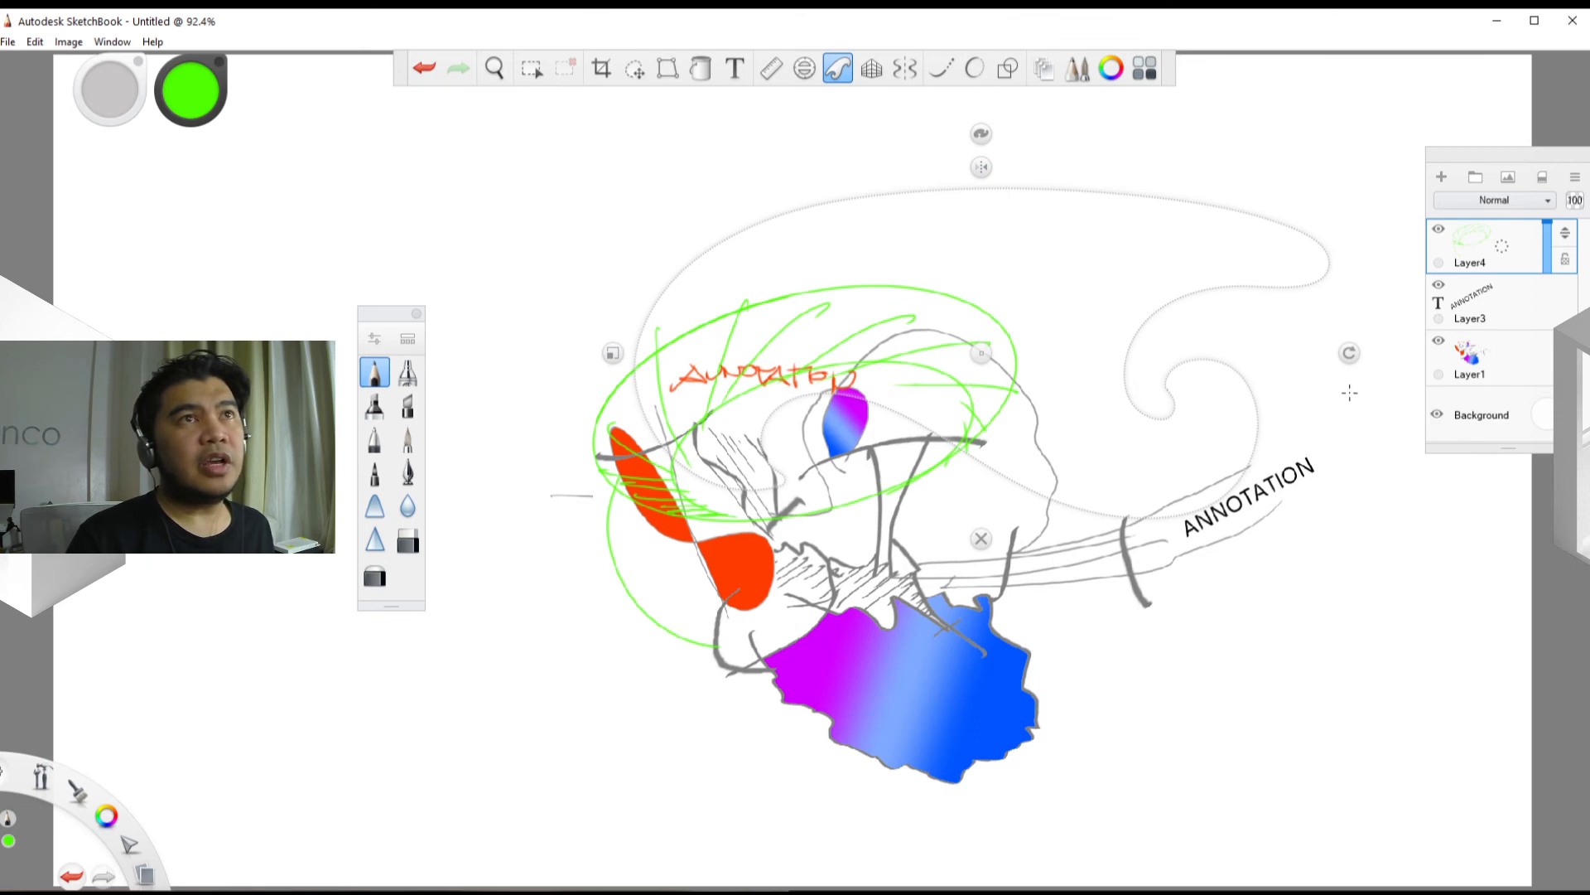
mouse_move(1351, 354)
mouse_down()
mouse_move(1269, 578)
mouse_move(713, 473)
mouse_move(700, 439)
mouse_move(784, 573)
mouse_move(835, 609)
mouse_up()
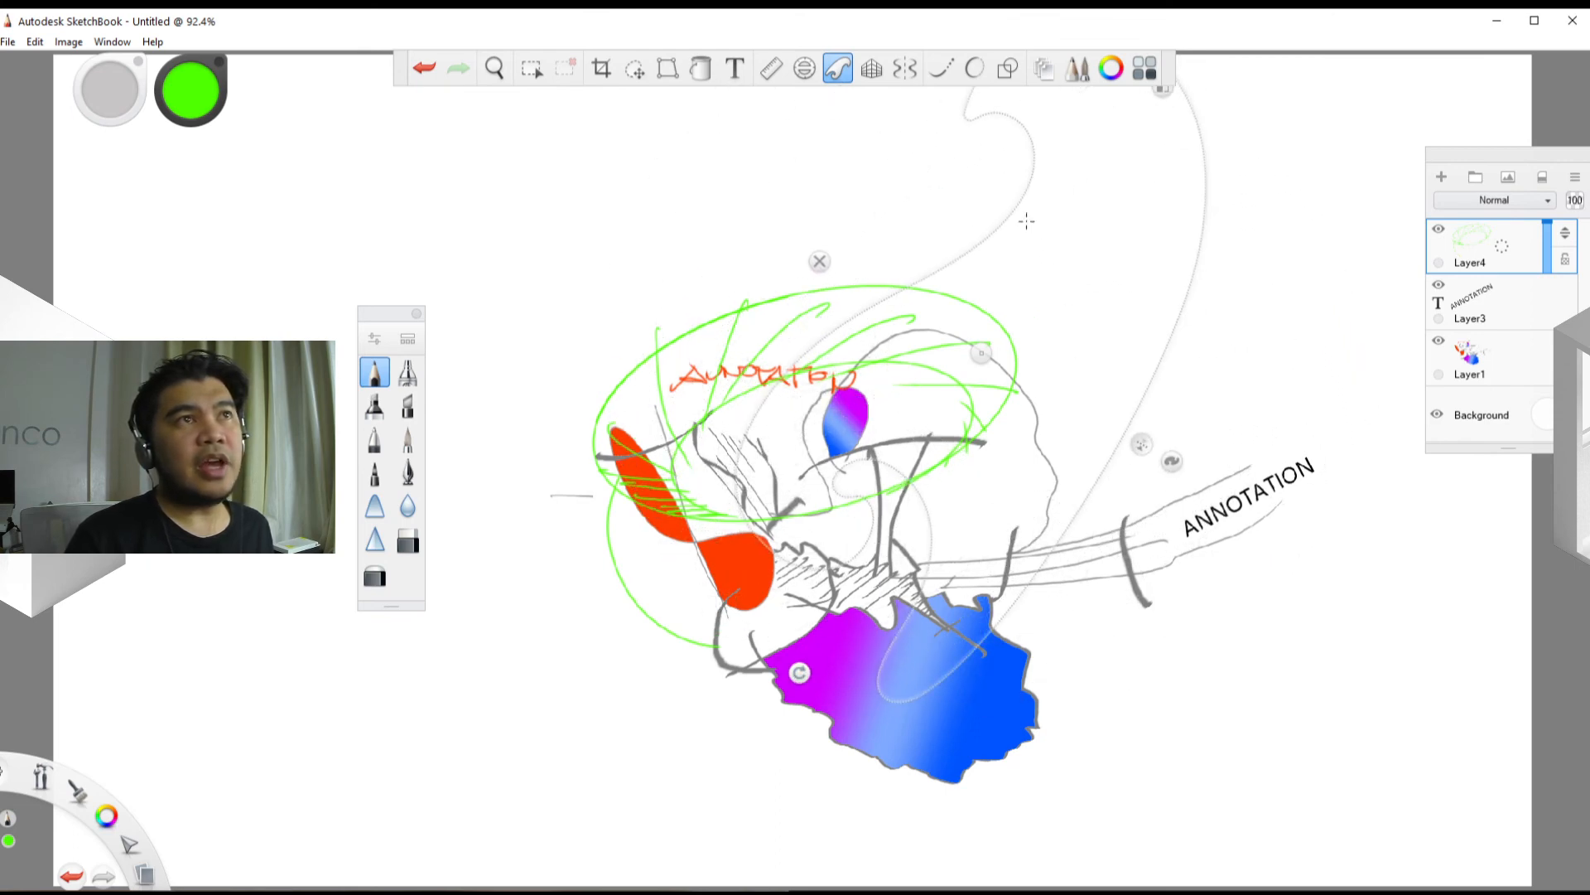
drag(981, 353, 901, 666)
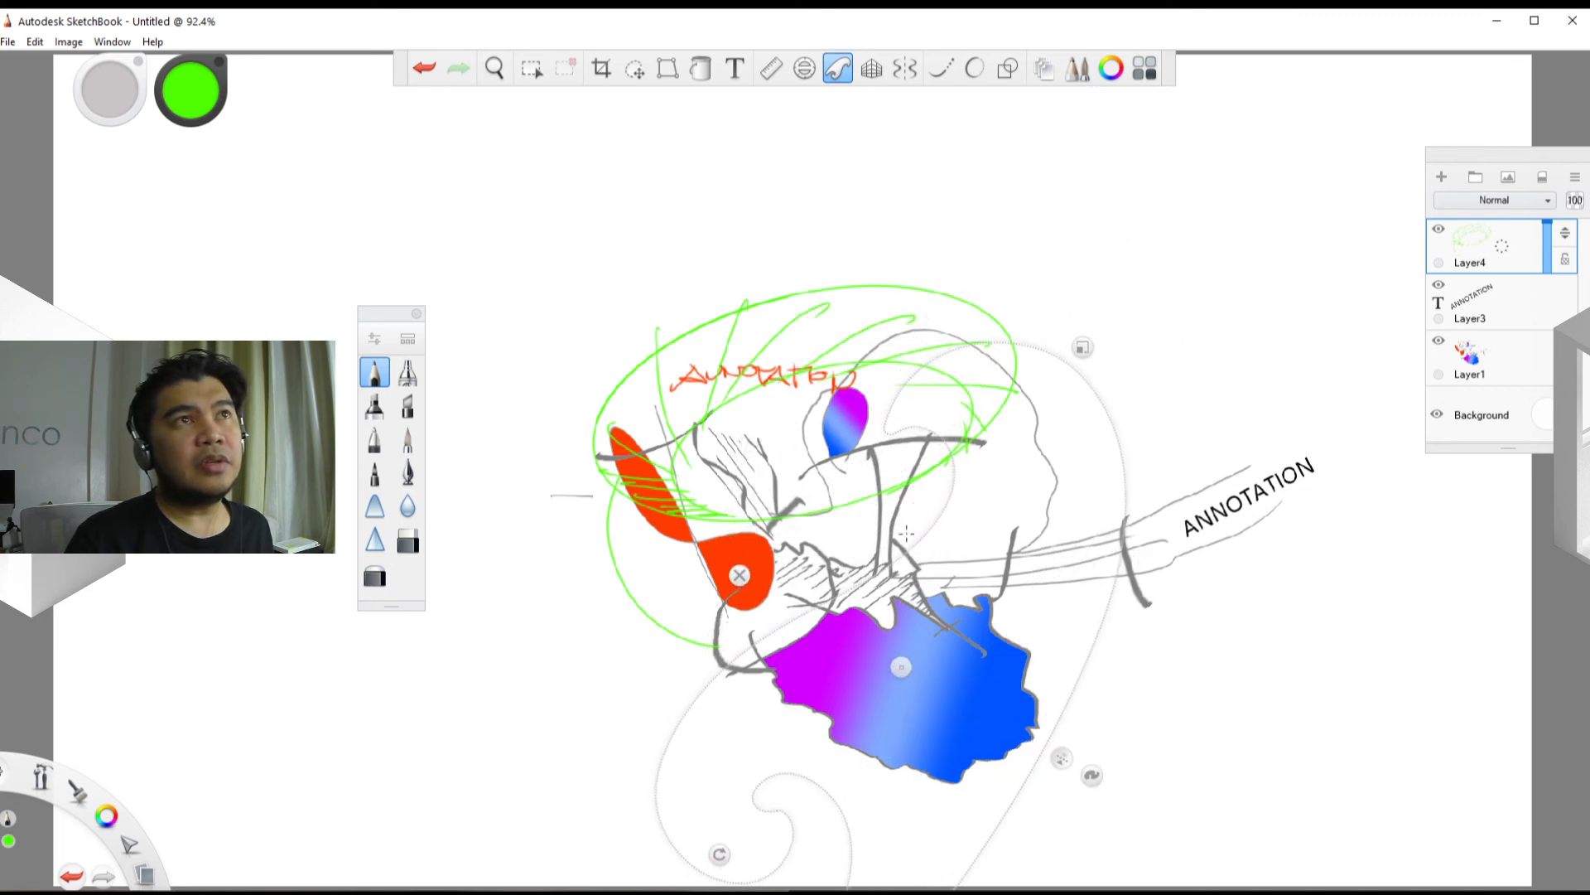
mouse_move(1019, 346)
mouse_down()
mouse_move(1088, 404)
mouse_move(1088, 503)
mouse_up()
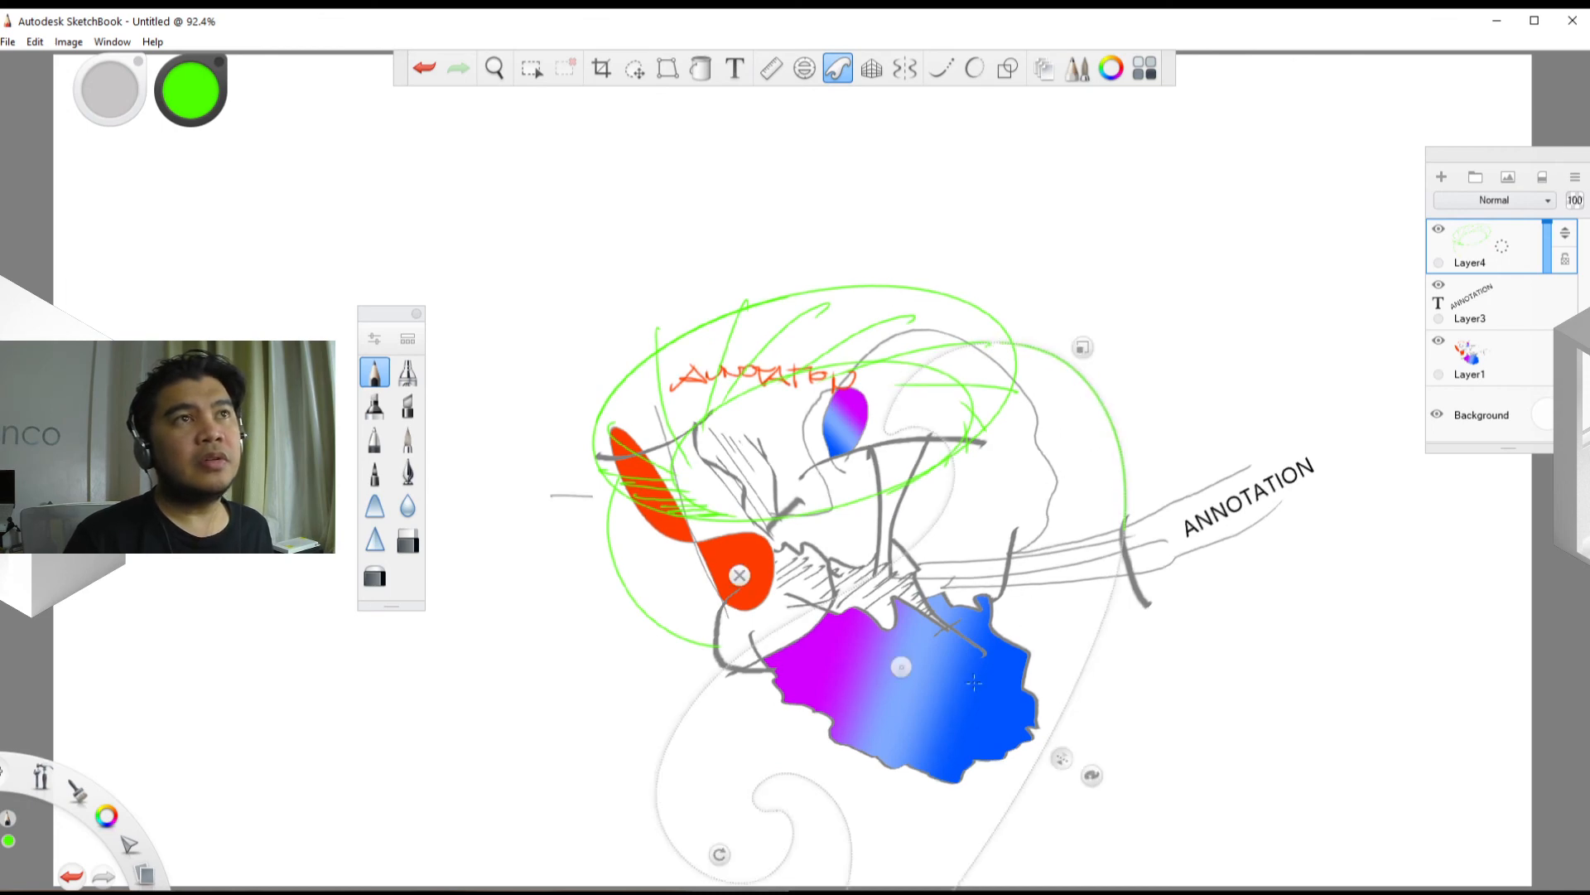
drag(900, 667, 816, 469)
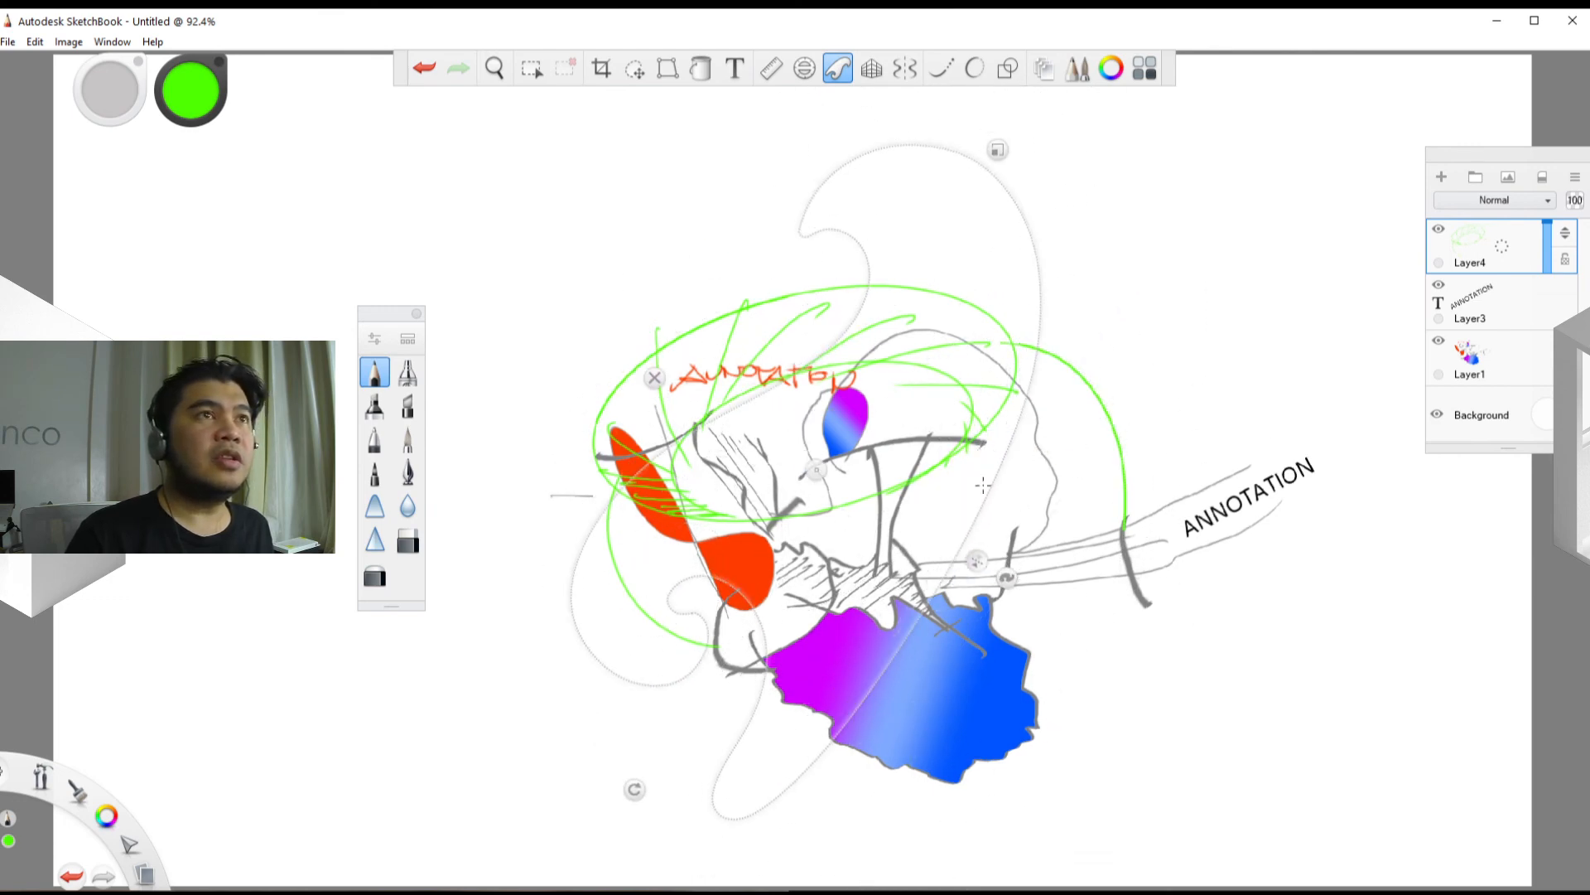
click(655, 378)
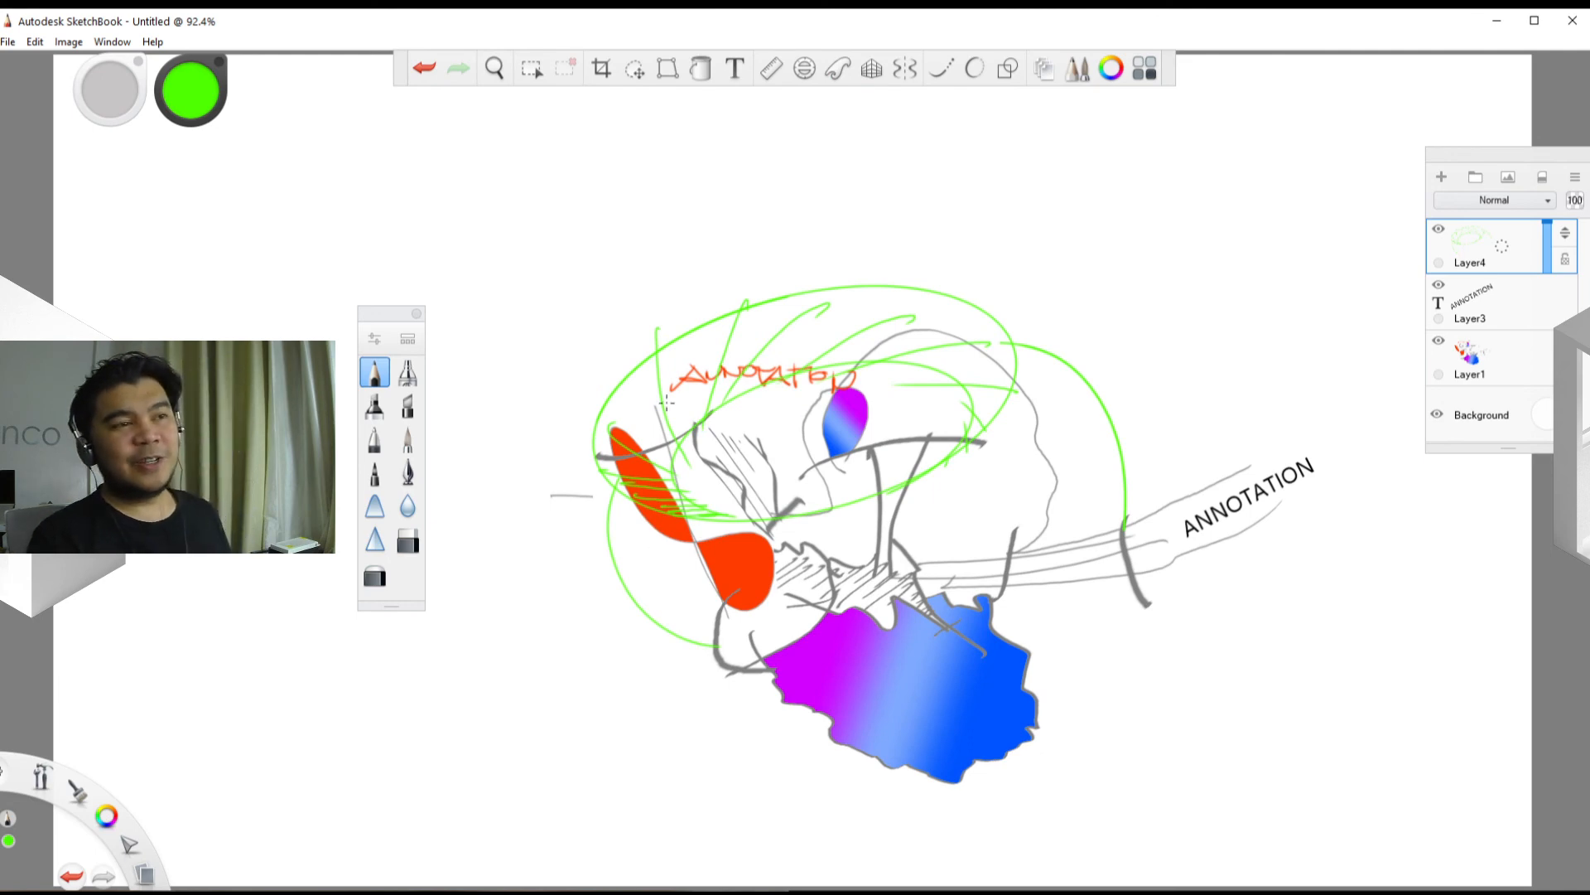